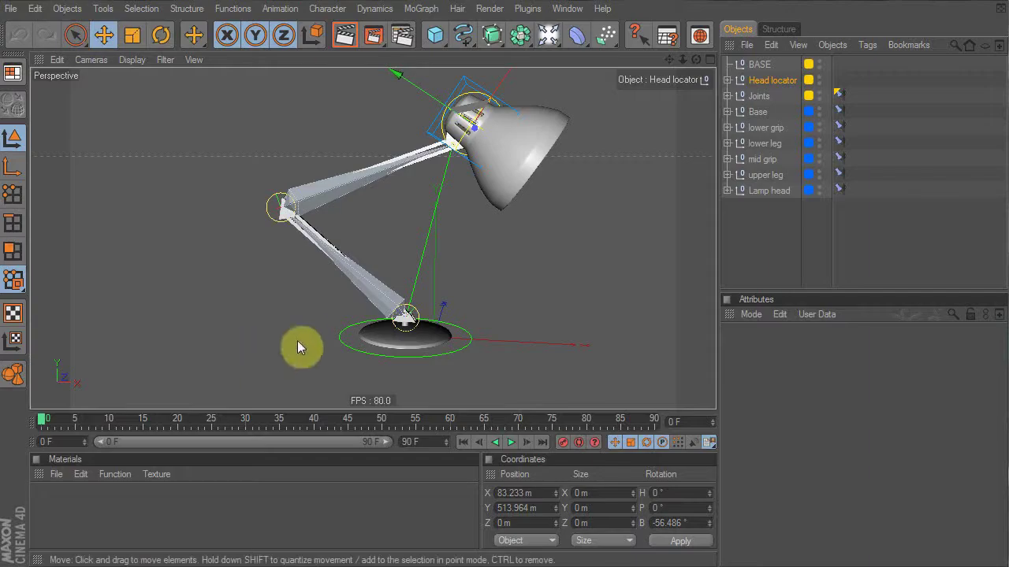
Open the Layer Browser and hide the mesh layer's objects from the object manager
{"action": "mouse_move", "coordinate": [462, 259]}
{"action": "left_mouse_down", "text": "alt"}
{"action": "mouse_move", "coordinate": [494, 266]}
{"action": "mouse_move", "coordinate": [410, 266]}
{"action": "mouse_move", "coordinate": [478, 262]}
{"action": "left_mouse_up", "text": "alt"}
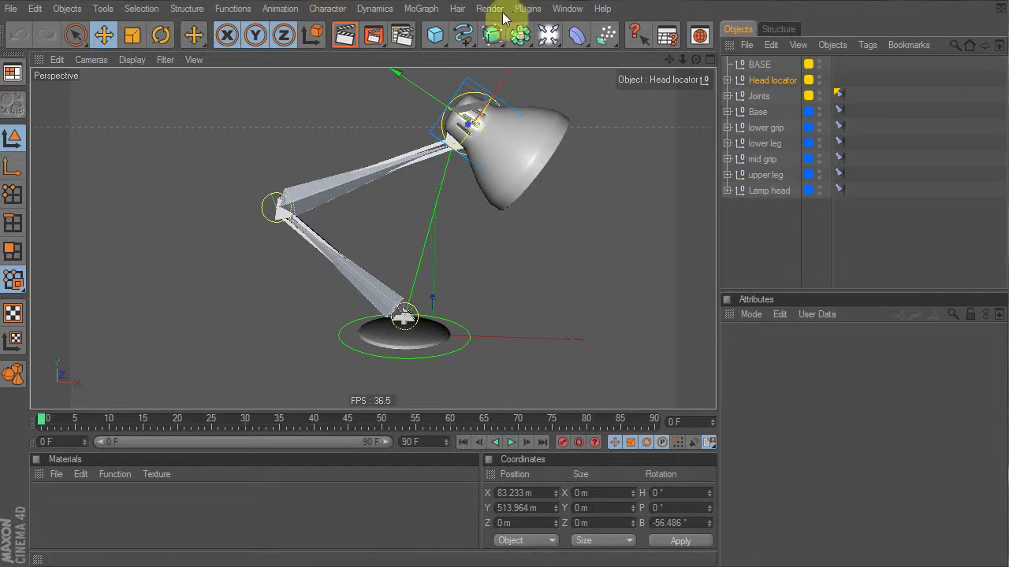
{"action": "left_click", "coordinate": [571, 9]}
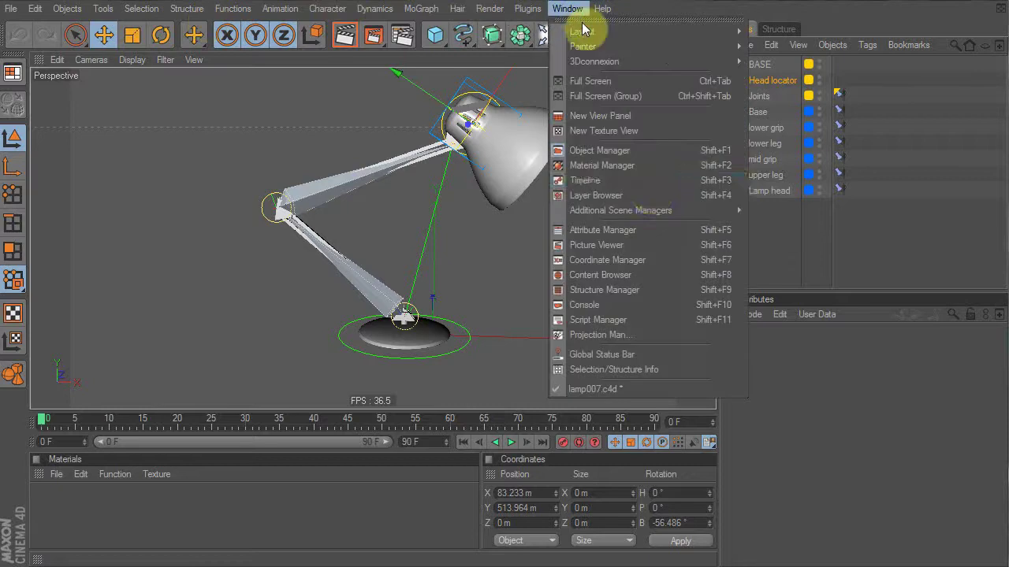
{"action": "left_click", "coordinate": [646, 195]}
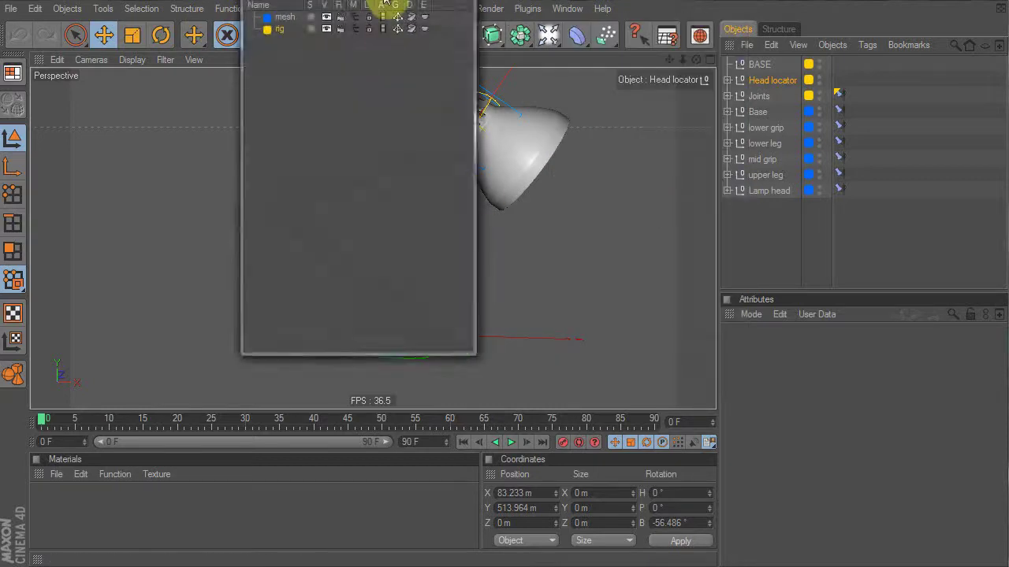
{"action": "left_click_drag", "start_coordinate": [394, 5], "coordinate": [577, 135]}
{"action": "left_click", "coordinate": [550, 186]}
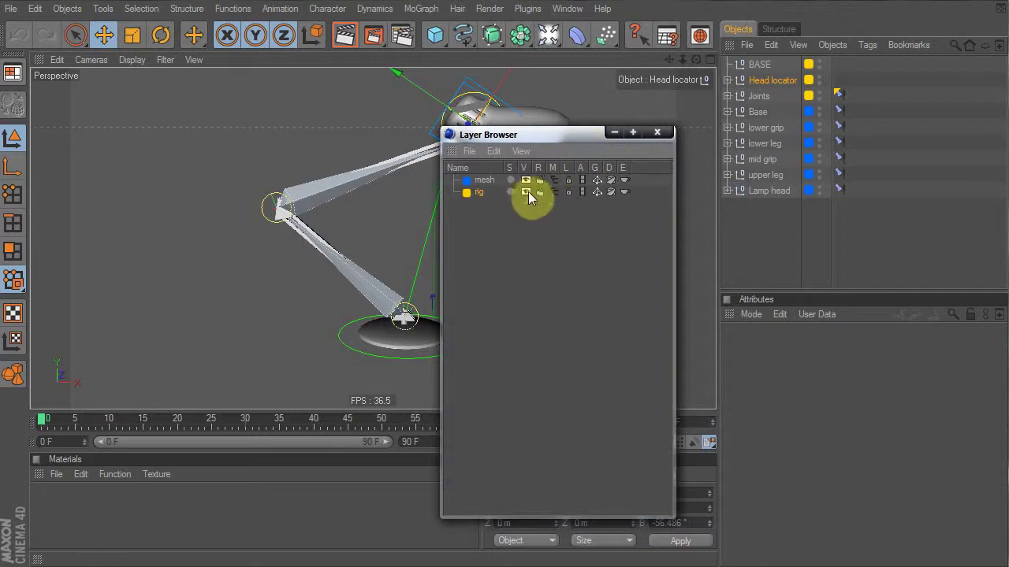
{"action": "left_click", "coordinate": [553, 181]}
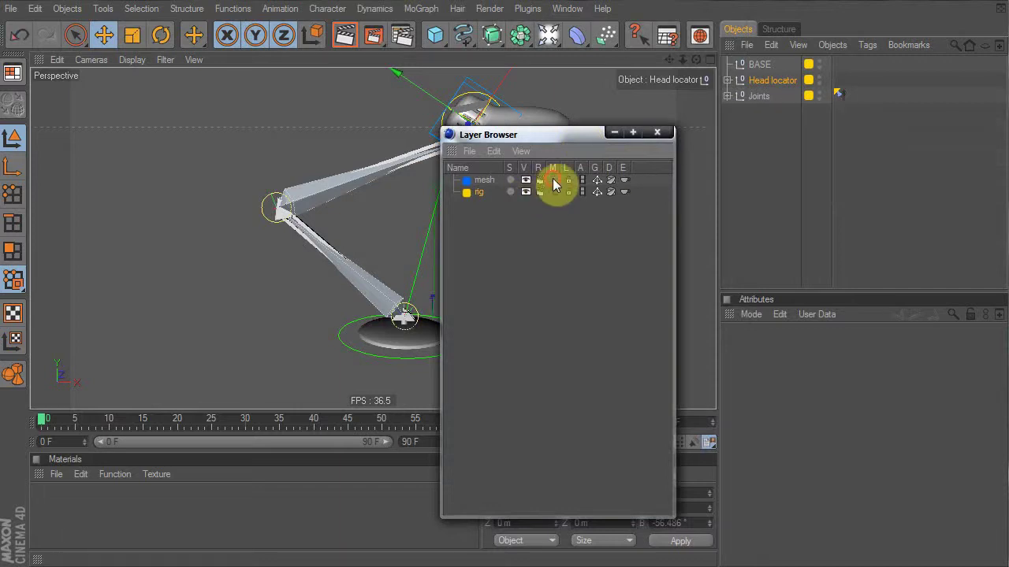
Expand the Head locator hierarchy and create a new layer named bones
{"action": "left_click", "coordinate": [726, 80]}
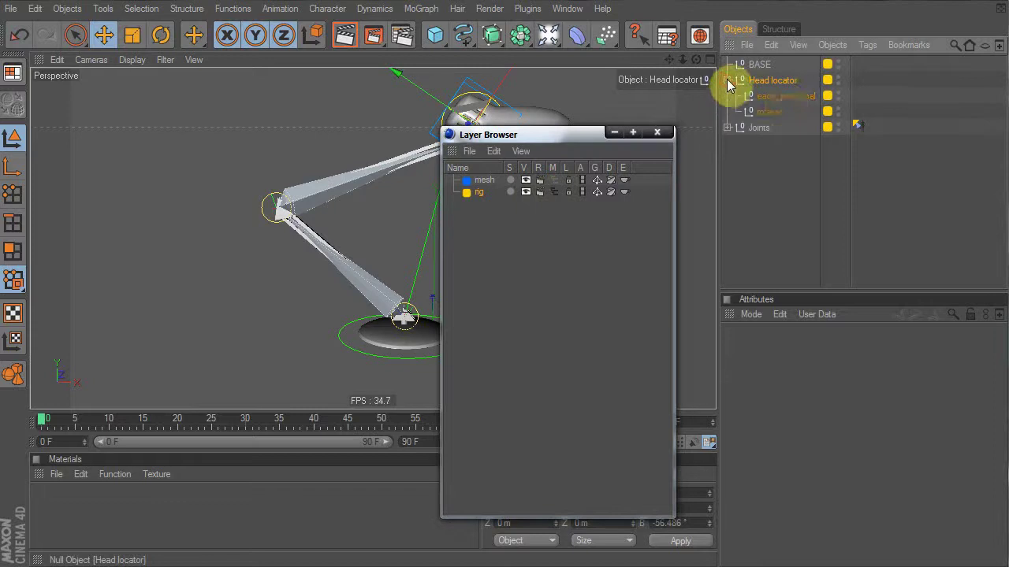
{"action": "left_click", "coordinate": [781, 97]}
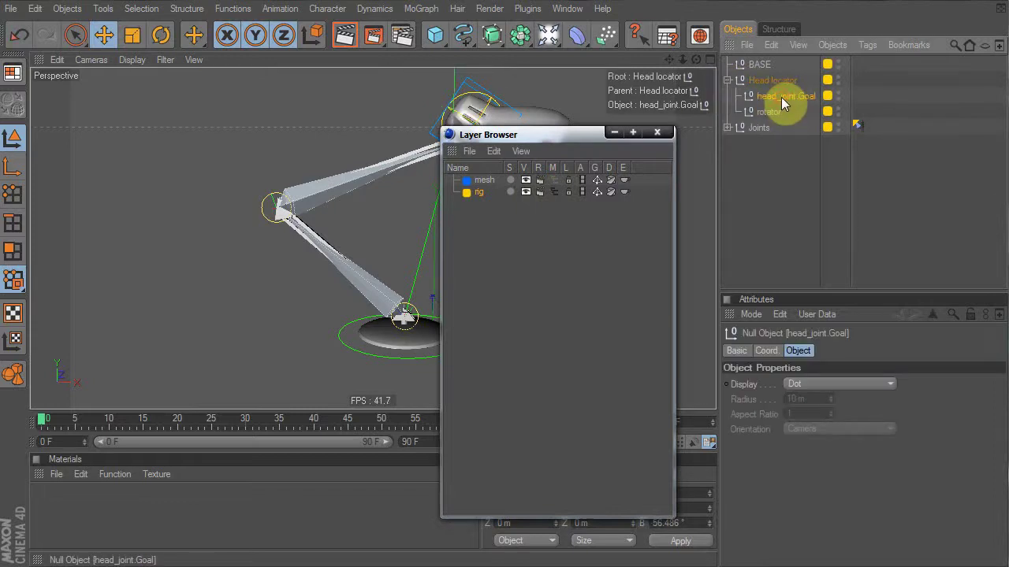
{"action": "double_click", "coordinate": [475, 220]}
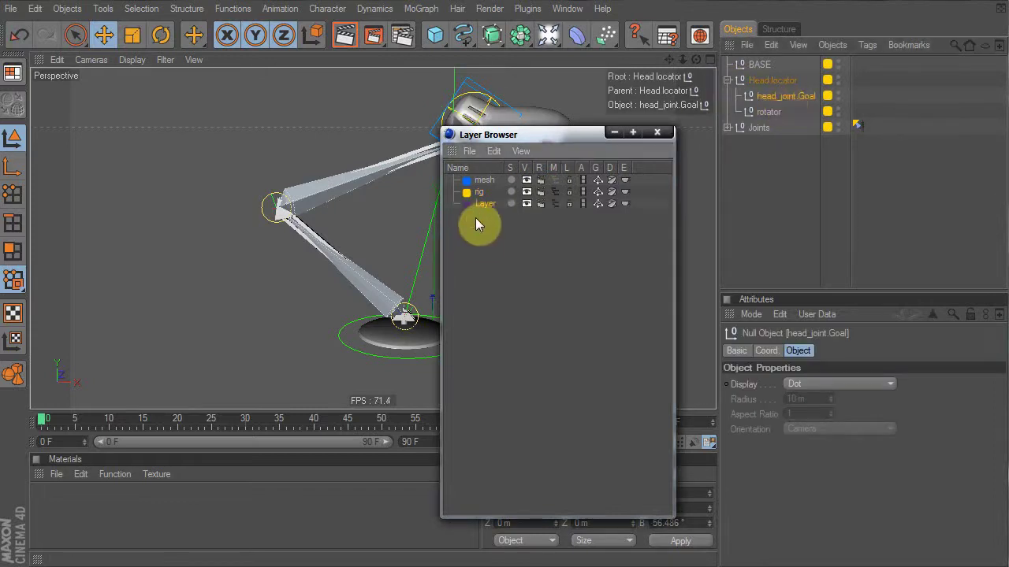
{"action": "double_click", "coordinate": [483, 205]}
{"action": "type", "text": "bones"}
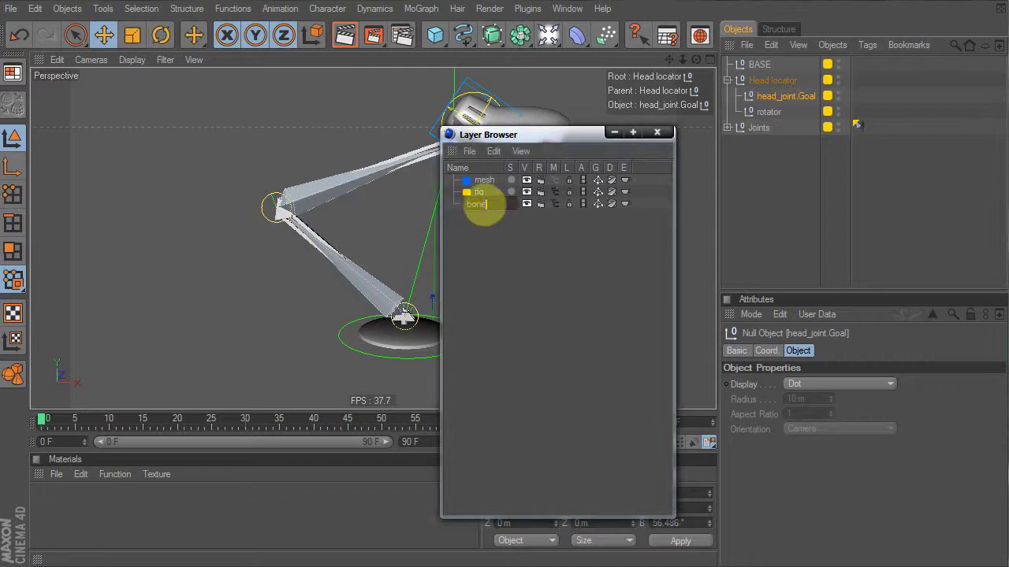
{"action": "key", "text": "Return"}
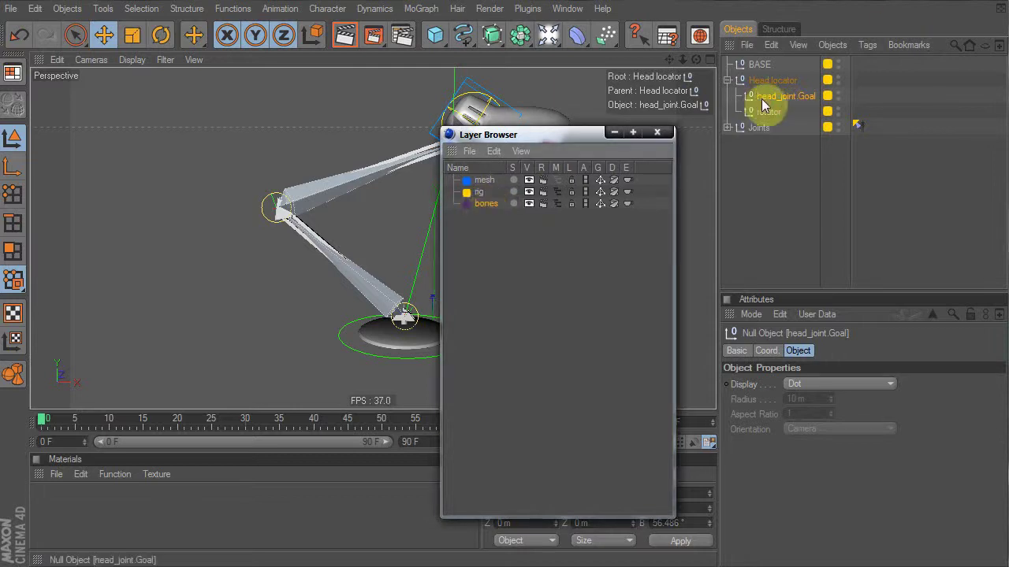
Assign head_joint.Goal and the Joints null with all its child joints to the bones layer
{"action": "left_click_drag", "start_coordinate": [761, 98], "coordinate": [481, 204]}
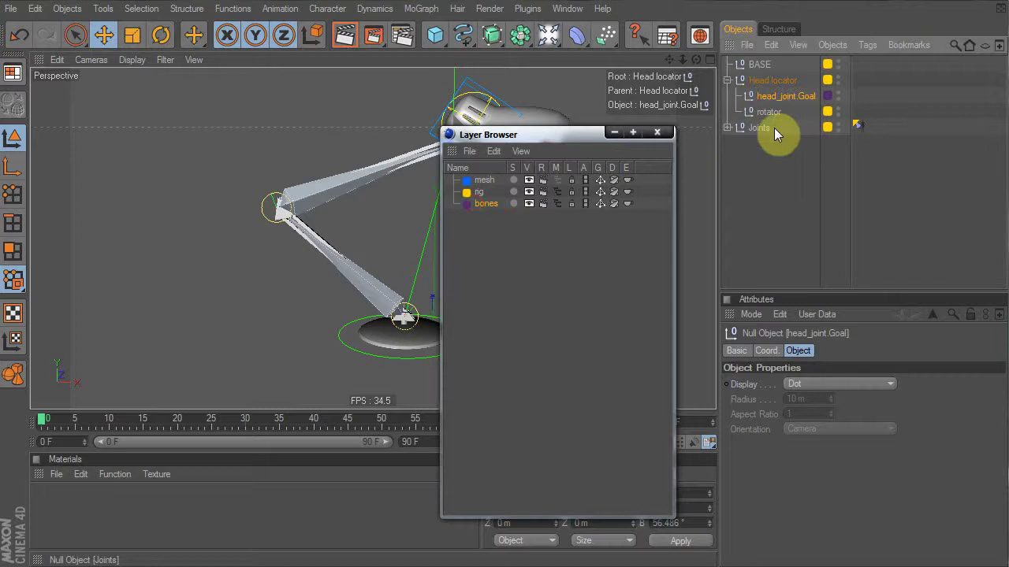
{"action": "left_click_drag", "start_coordinate": [773, 128], "coordinate": [488, 205]}
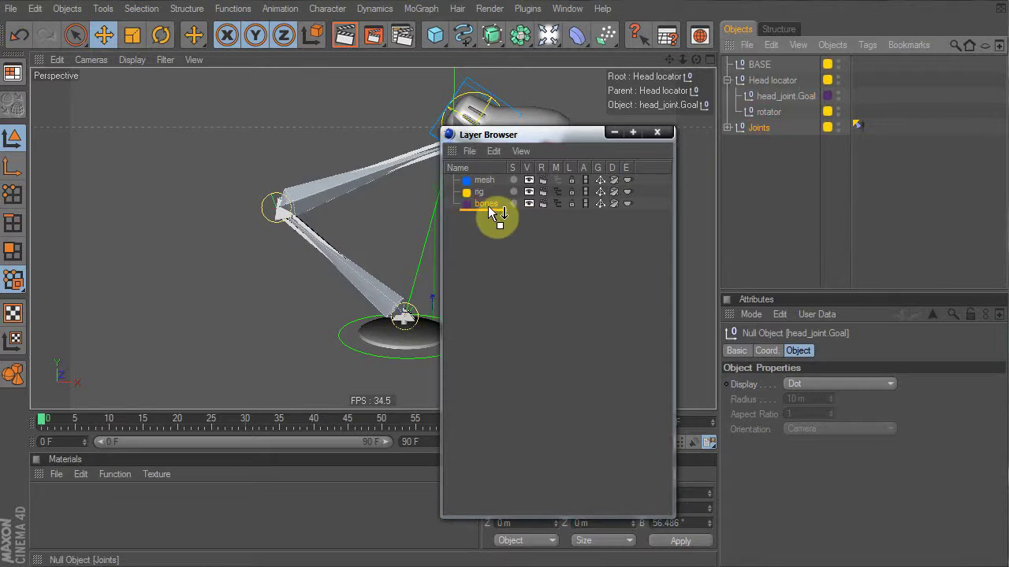
{"action": "left_click_drag", "start_coordinate": [488, 206], "coordinate": [488, 205]}
{"action": "left_click", "coordinate": [723, 127]}
{"action": "left_click", "coordinate": [726, 126]}
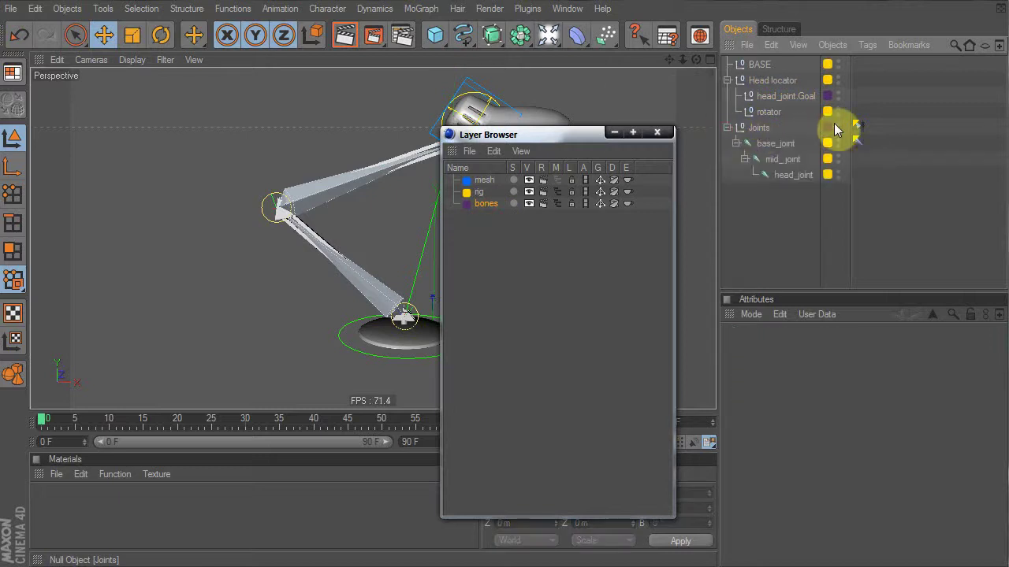
{"action": "left_click_drag", "start_coordinate": [765, 131], "coordinate": [491, 205]}
{"action": "left_click_drag", "start_coordinate": [491, 205], "coordinate": [491, 205]}
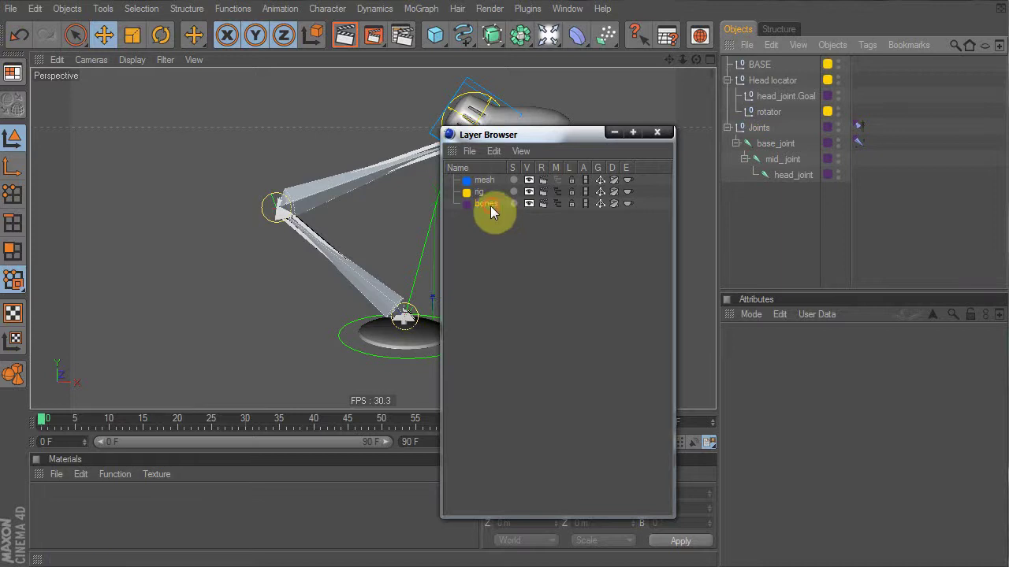
Hide the bones layer's objects from the object manager and close the Layer Browser
{"action": "left_click", "coordinate": [840, 263]}
{"action": "left_click", "coordinate": [557, 204]}
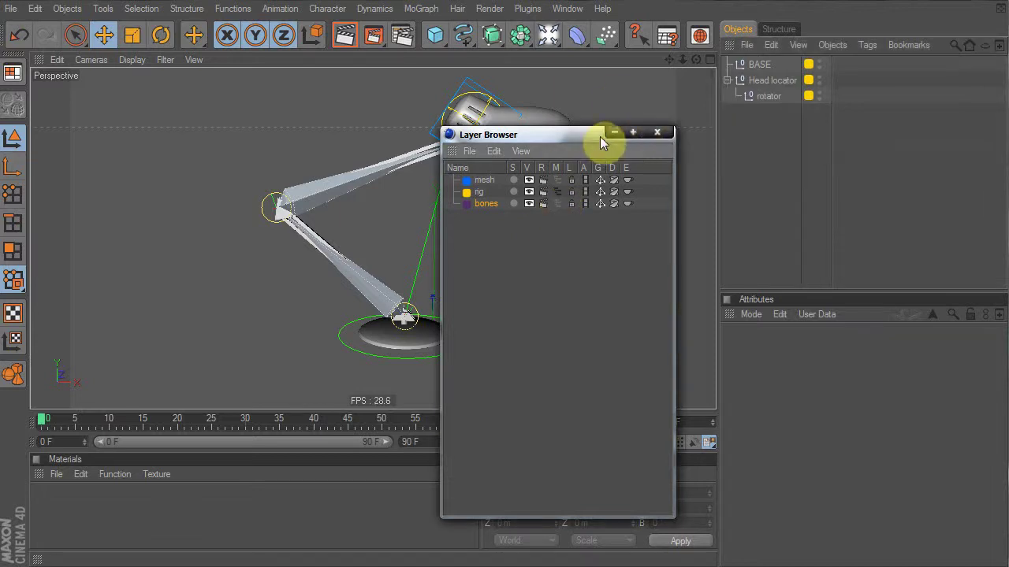
{"action": "left_click", "coordinate": [656, 131]}
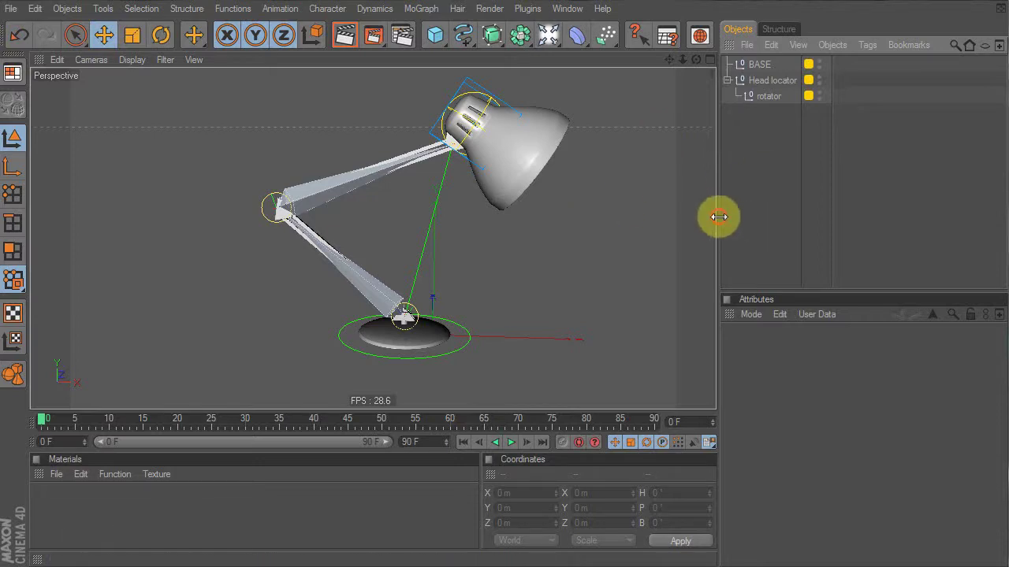
Widen the viewport and undock the Attributes manager into a floating window moved clear of the workspace
{"action": "left_click_drag", "start_coordinate": [717, 216], "coordinate": [764, 216]}
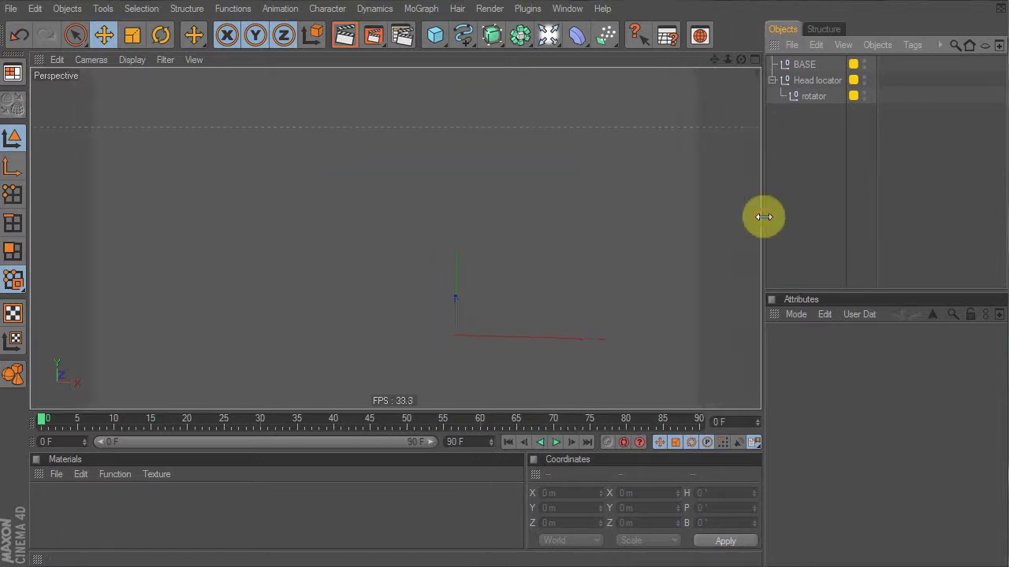
{"action": "left_click", "coordinate": [774, 315]}
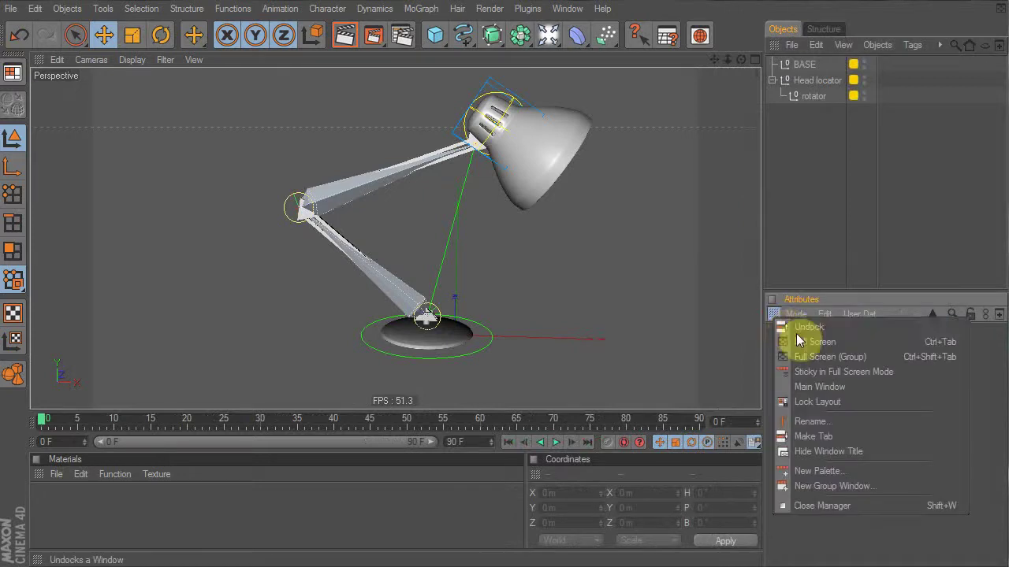
{"action": "left_click", "coordinate": [798, 328]}
{"action": "left_click_drag", "start_coordinate": [836, 288], "coordinate": [999, 199]}
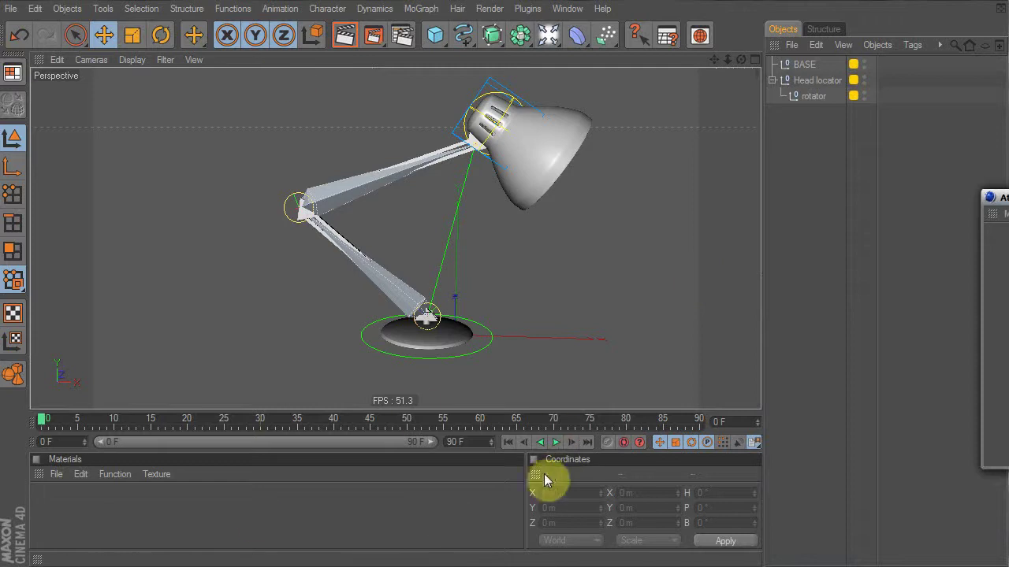
Move the Coordinates manager into the floating Attributes window and undock the Materials manager
{"action": "left_click_drag", "start_coordinate": [535, 475], "coordinate": [1005, 410]}
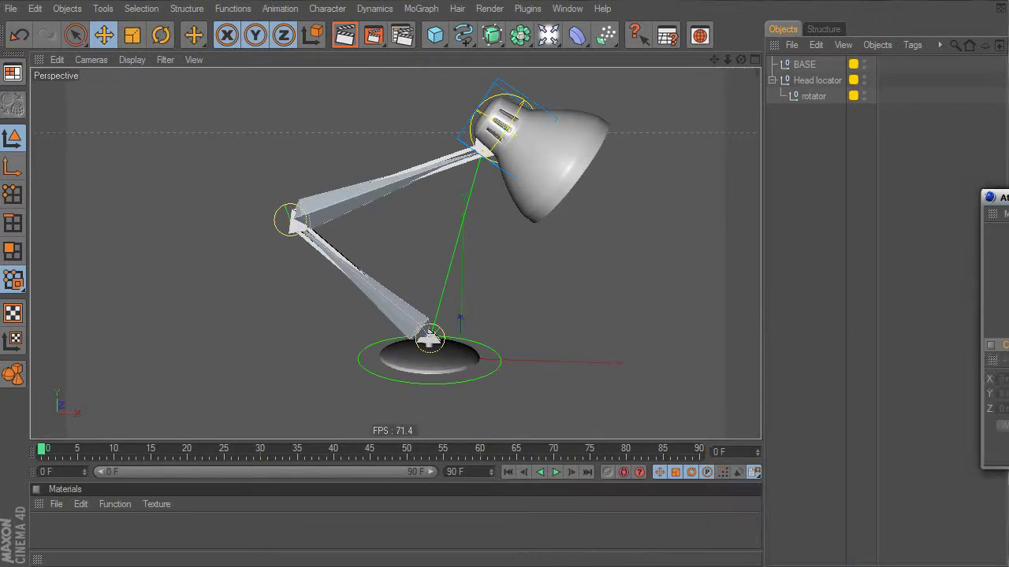
{"action": "mouse_move", "coordinate": [1006, 197]}
{"action": "left_mouse_down"}
{"action": "mouse_move", "coordinate": [1007, 214]}
{"action": "mouse_move", "coordinate": [889, 222]}
{"action": "mouse_move", "coordinate": [1008, 203]}
{"action": "left_mouse_up"}
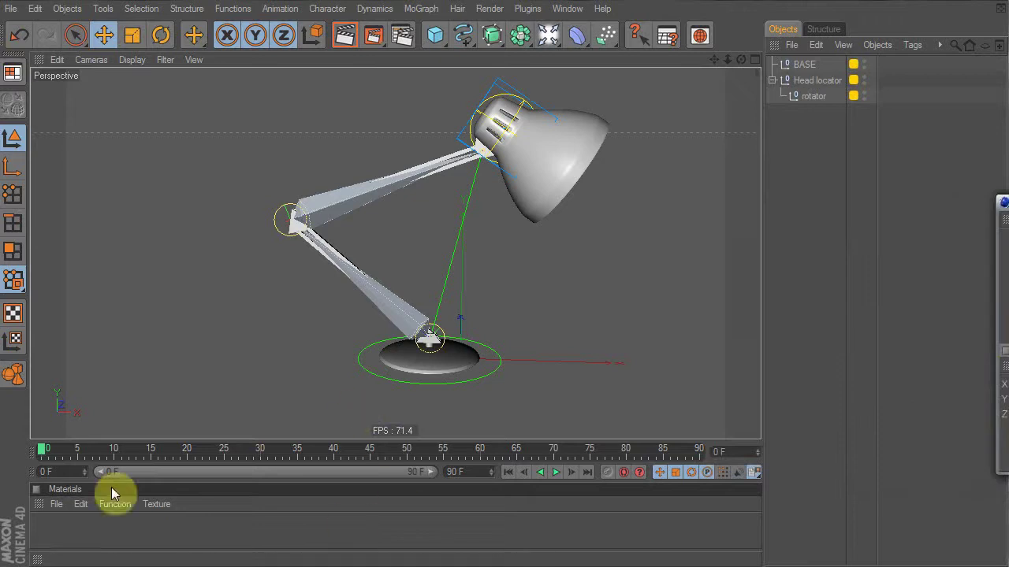
{"action": "right_click", "coordinate": [38, 508]}
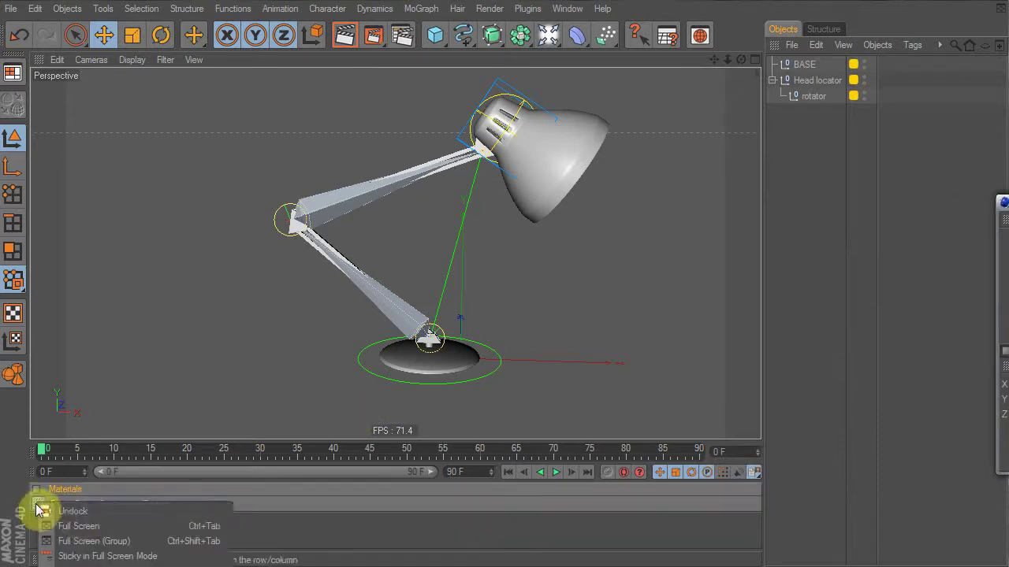
{"action": "left_click", "coordinate": [42, 512]}
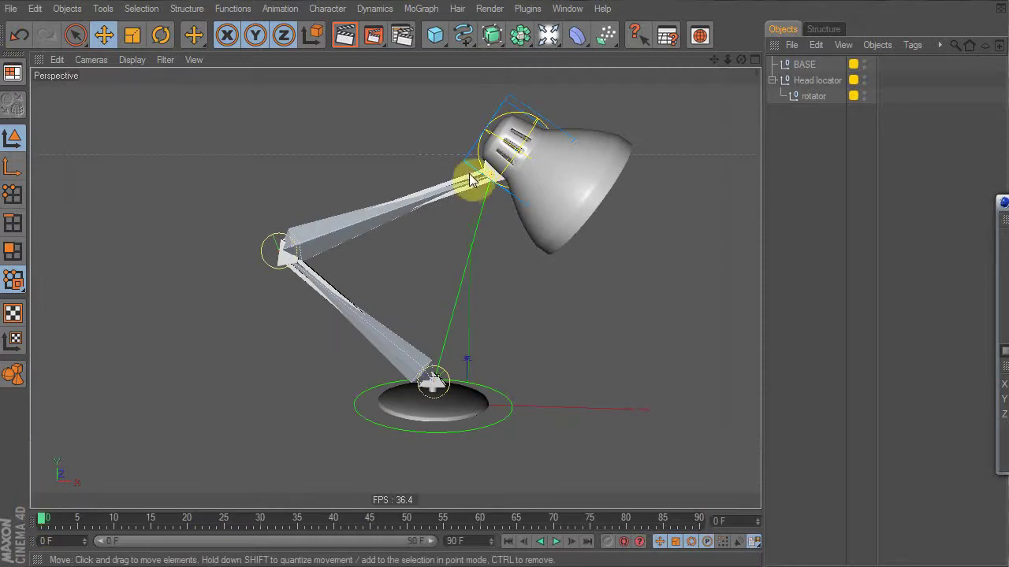
{"action": "left_click", "coordinate": [568, 9]}
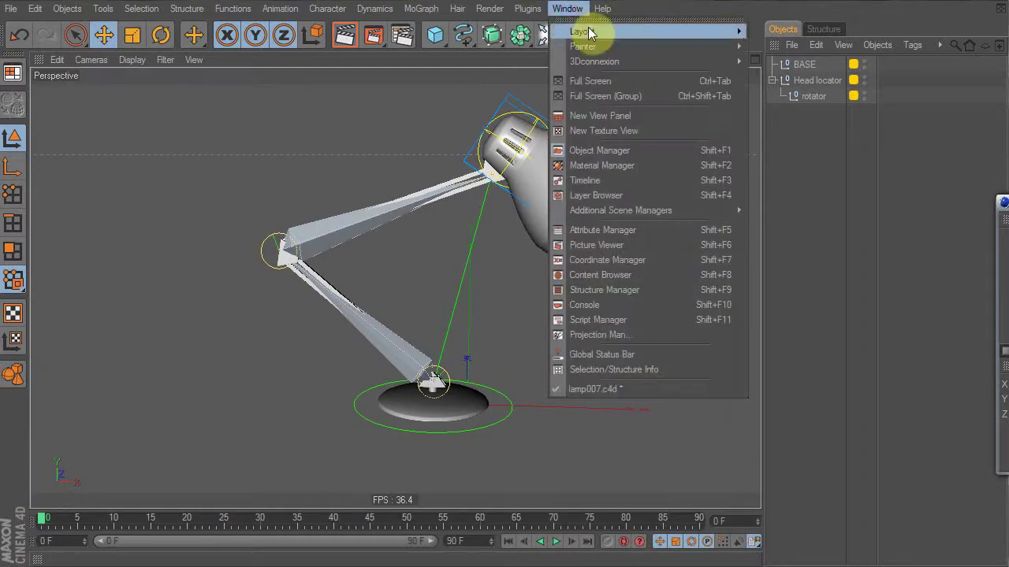
{"action": "mouse_move", "coordinate": [599, 31]}
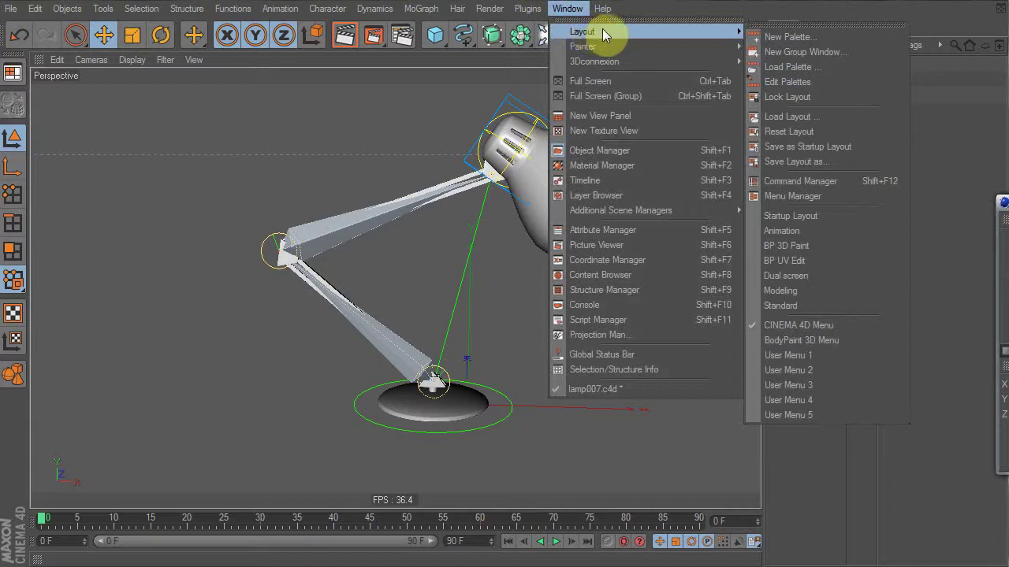
{"action": "left_click", "coordinate": [788, 305]}
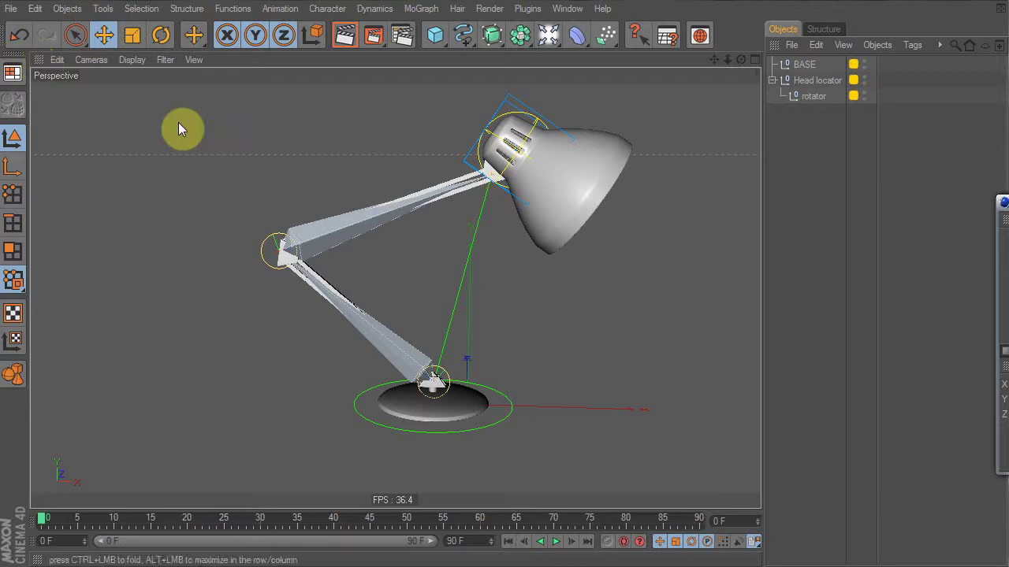
Open the Timeline, dock it above the perspective view, and make it slightly taller
{"action": "key", "text": "shift+F3"}
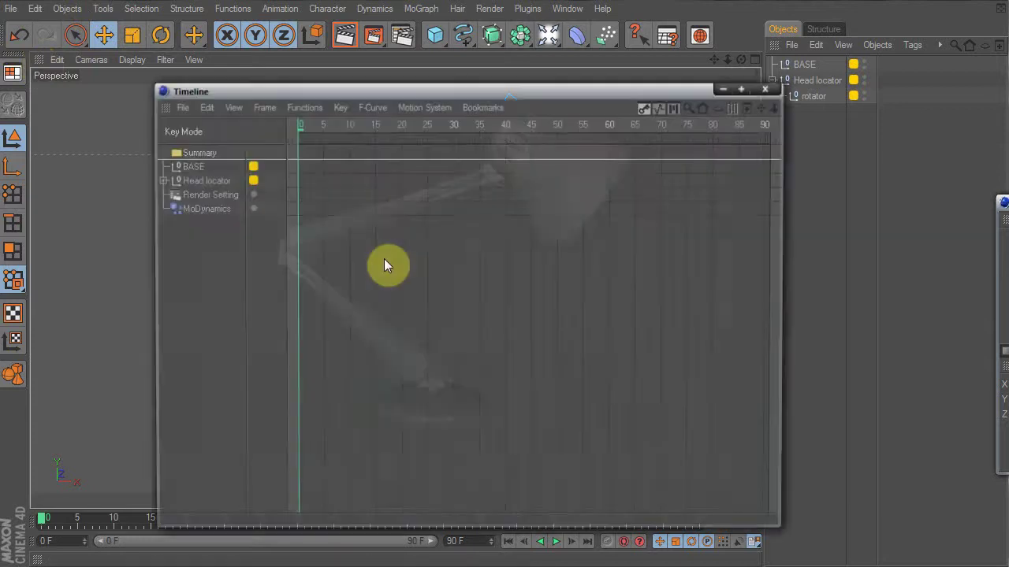
{"action": "left_click", "coordinate": [567, 8]}
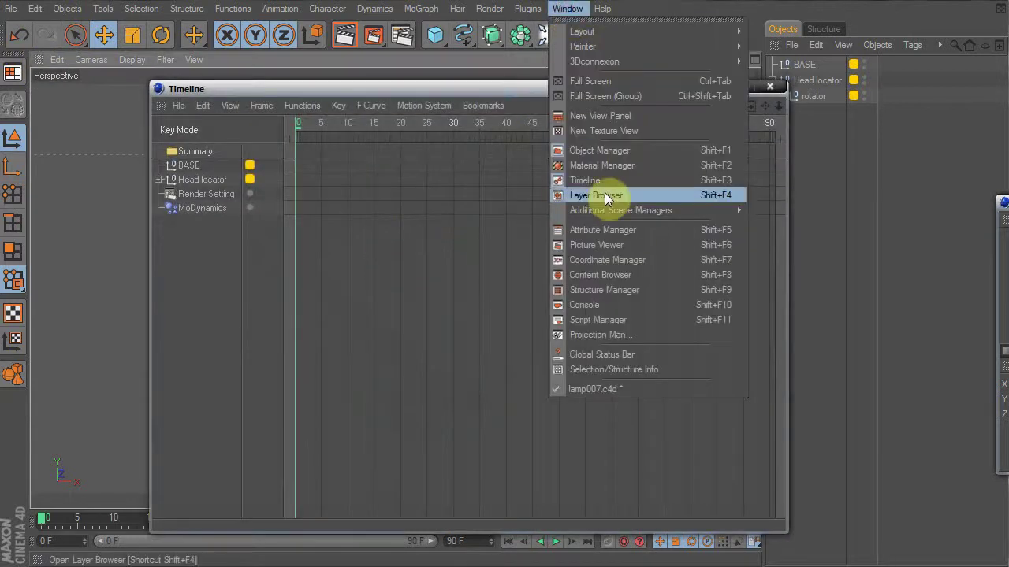
{"action": "left_click", "coordinate": [331, 237]}
{"action": "left_click_drag", "start_coordinate": [390, 100], "coordinate": [387, 139]}
{"action": "left_click_drag", "start_coordinate": [154, 152], "coordinate": [84, 79]}
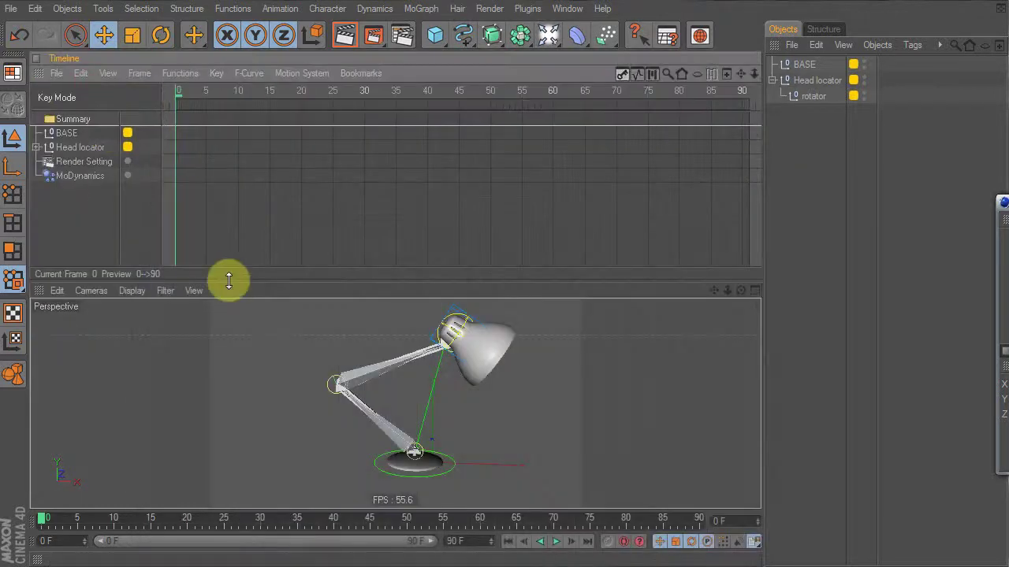
{"action": "left_click_drag", "start_coordinate": [232, 279], "coordinate": [243, 299]}
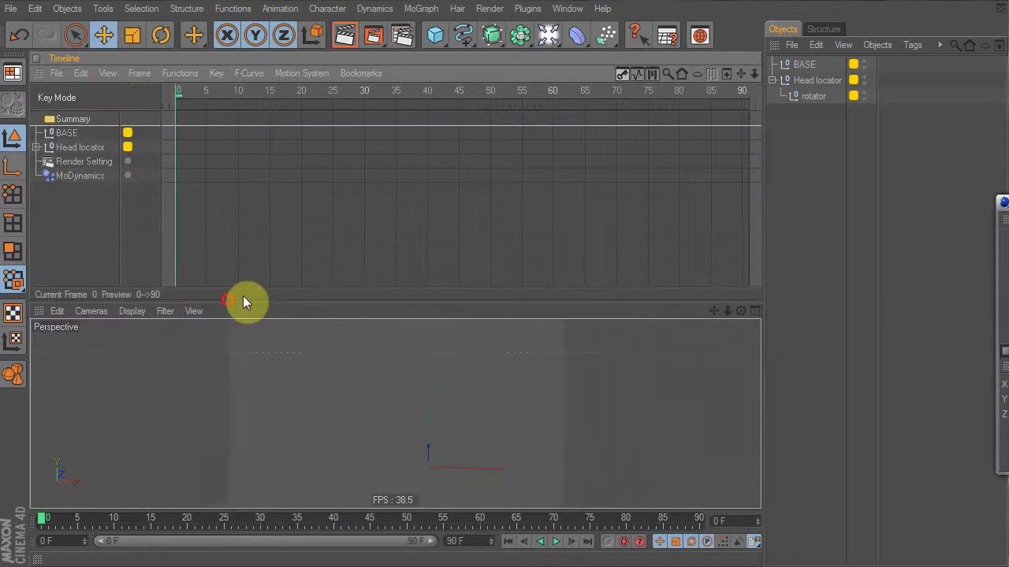
Dock the Attributes manager beside the perspective view and the Coordinates manager beneath the object list, resizing both to leave more room
{"action": "left_click_drag", "start_coordinate": [1004, 226], "coordinate": [726, 373]}
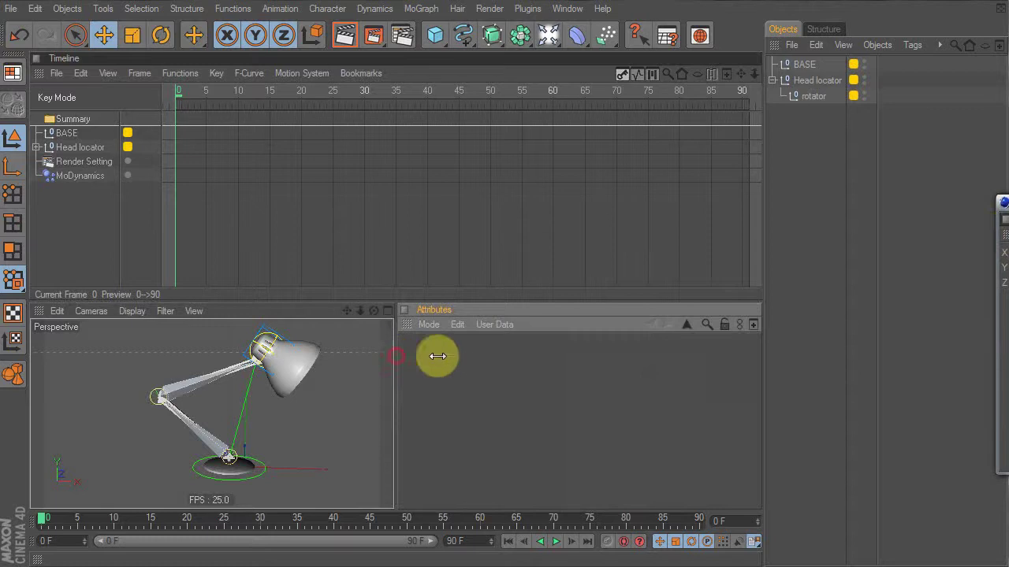
{"action": "left_click_drag", "start_coordinate": [395, 358], "coordinate": [536, 367]}
{"action": "left_click_drag", "start_coordinate": [1008, 205], "coordinate": [871, 495]}
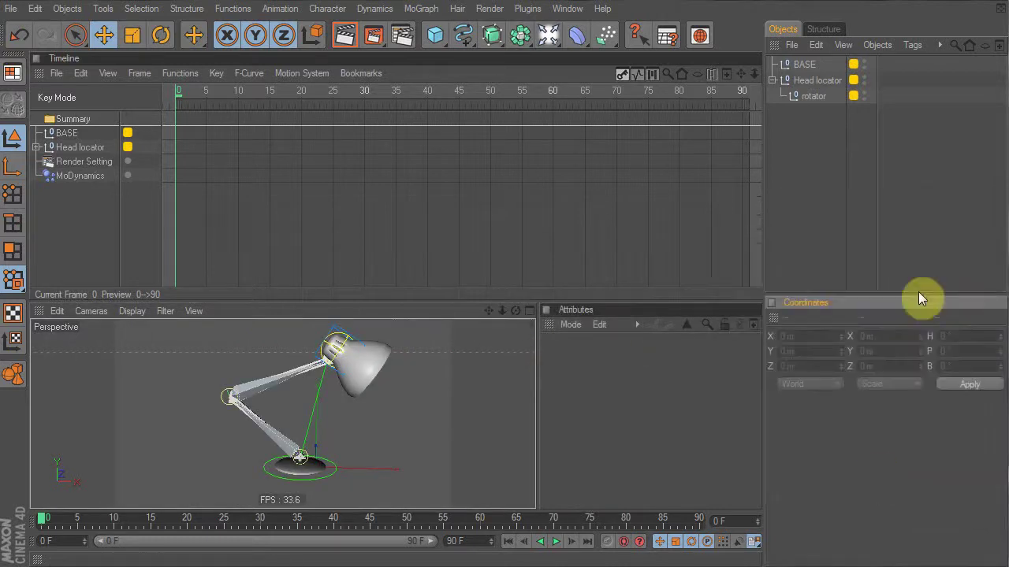
{"action": "left_click_drag", "start_coordinate": [910, 294], "coordinate": [886, 493]}
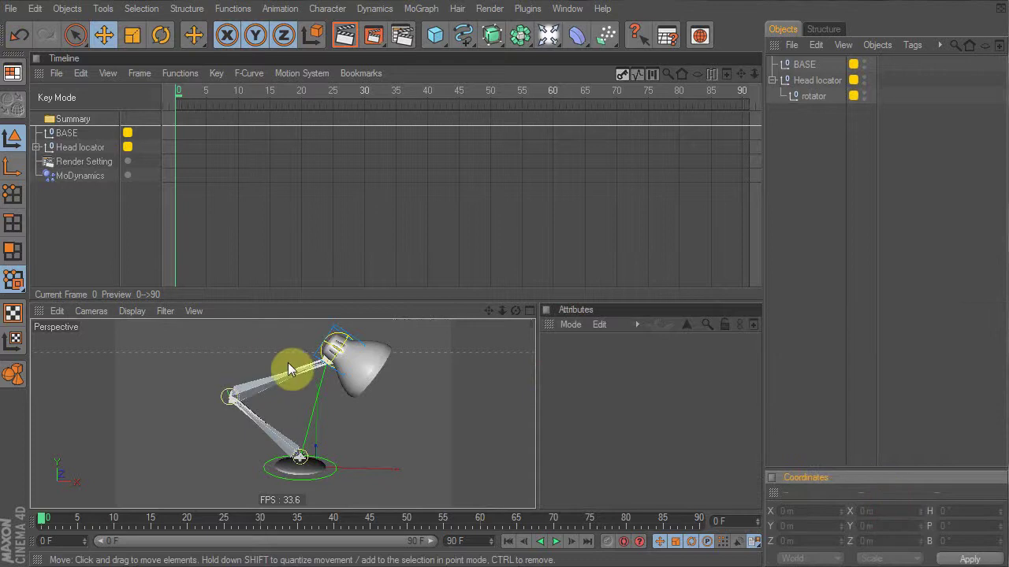
{"action": "left_click_drag", "start_coordinate": [315, 440], "coordinate": [315, 425], "text": "alt"}
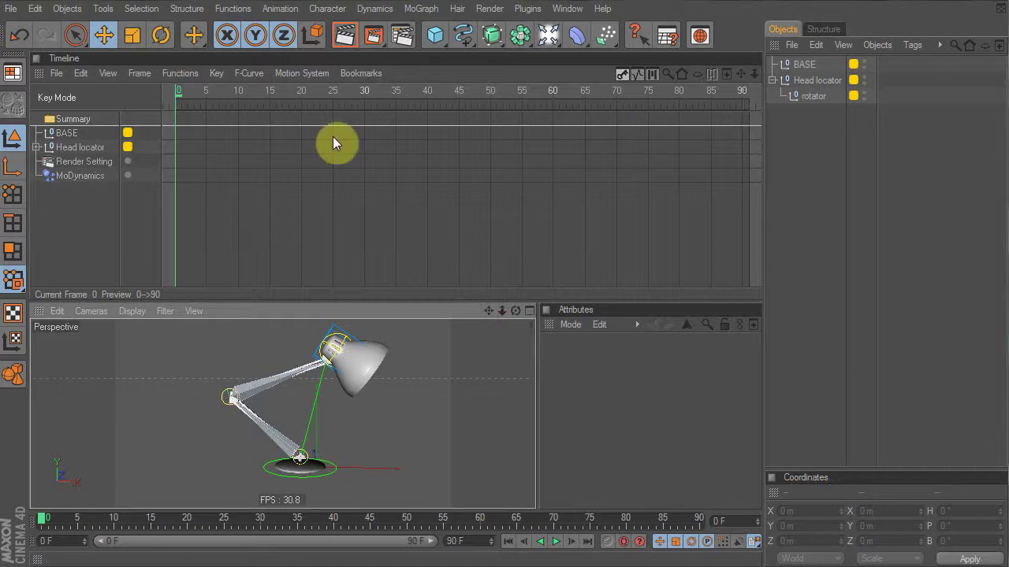
Open additional floating Timeline windows, spread them over the workspace, and close them all
{"action": "left_click", "coordinate": [726, 76]}
{"action": "left_click_drag", "start_coordinate": [651, 70], "coordinate": [421, 176]}
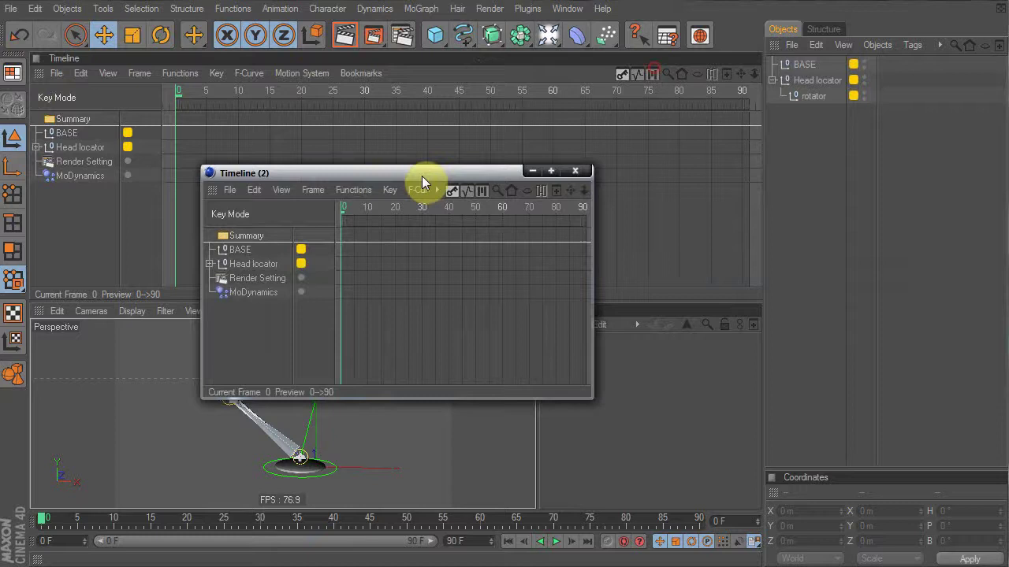
{"action": "left_click", "coordinate": [556, 190]}
{"action": "left_click_drag", "start_coordinate": [559, 44], "coordinate": [694, 171]}
{"action": "left_click", "coordinate": [763, 191]}
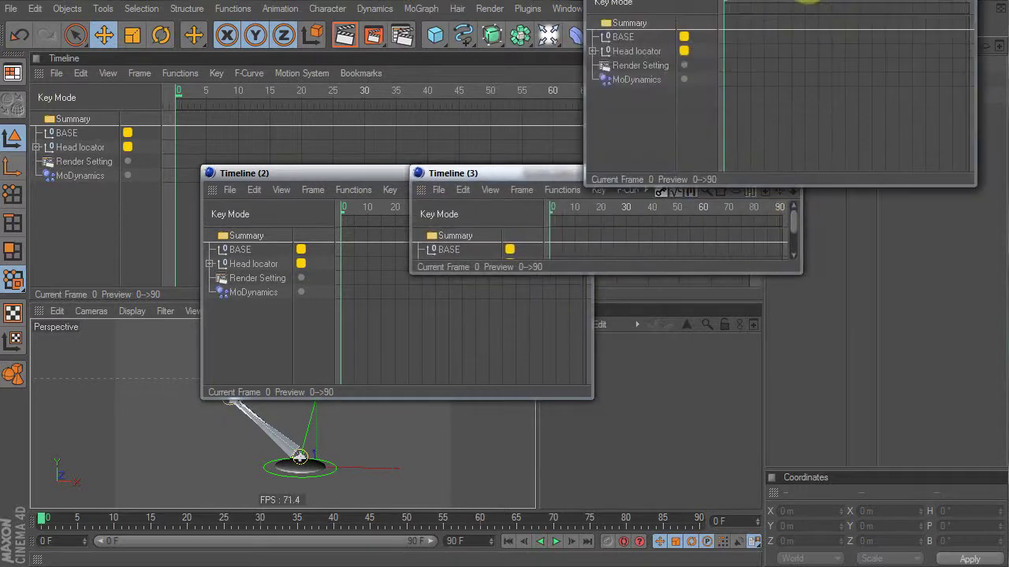
{"action": "left_click_drag", "start_coordinate": [808, 2], "coordinate": [618, 256]}
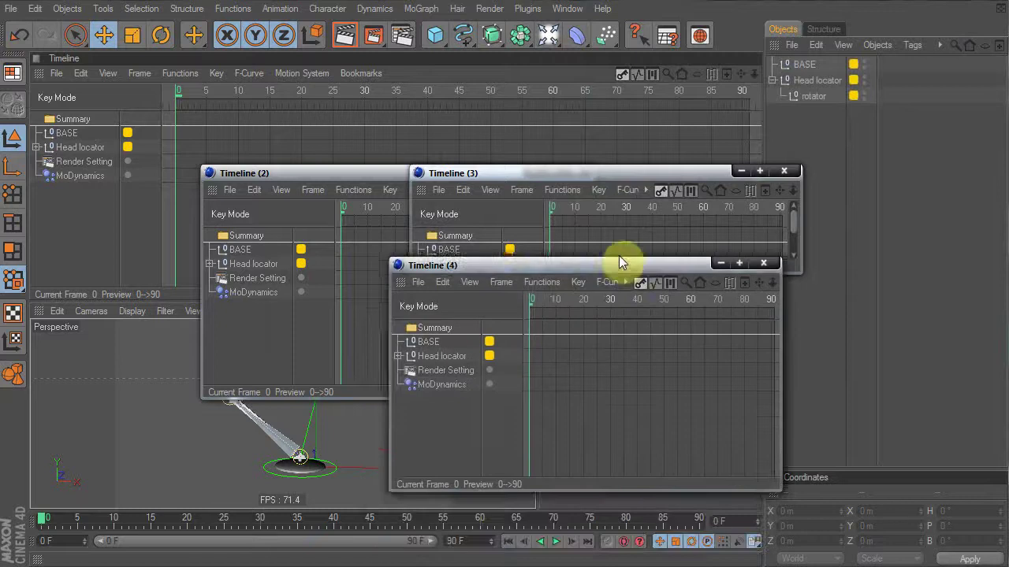
{"action": "left_click", "coordinate": [771, 259]}
{"action": "left_click", "coordinate": [793, 171]}
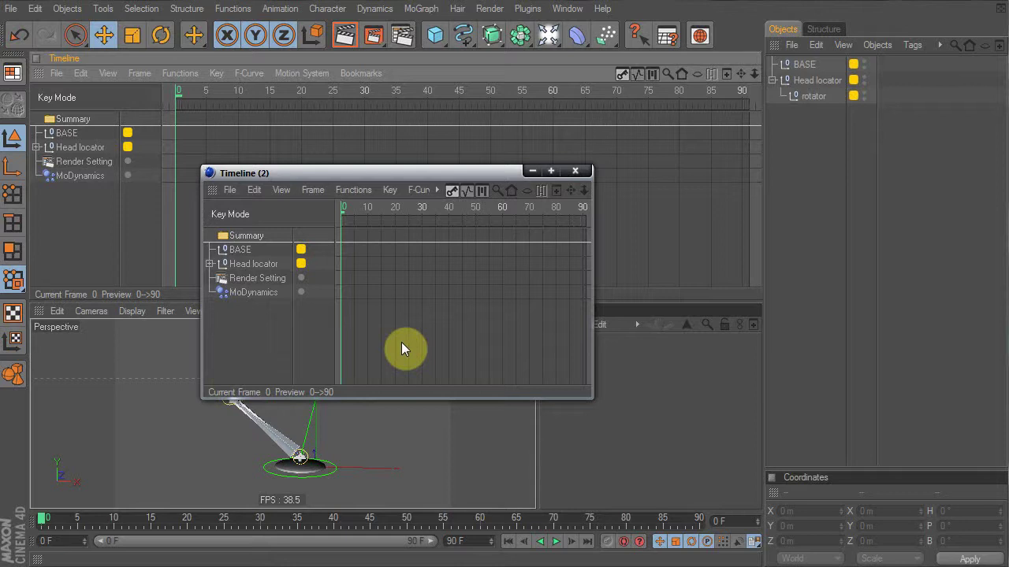
{"action": "left_click", "coordinate": [574, 171]}
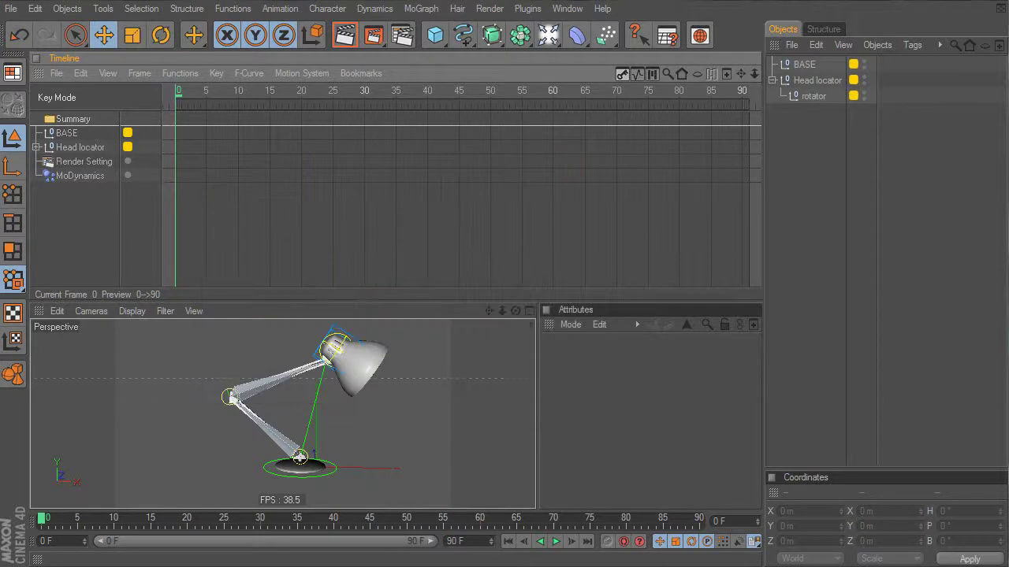
Open a second floating Objects manager, move it into the workspace, and close it
{"action": "left_click", "coordinate": [998, 46]}
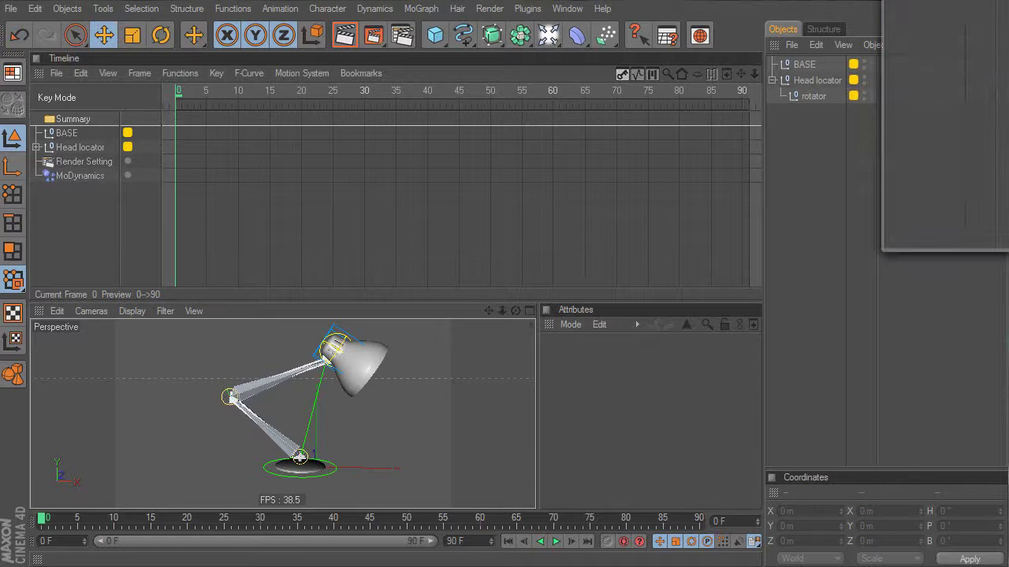
{"action": "left_click_drag", "start_coordinate": [997, 1], "coordinate": [788, 42]}
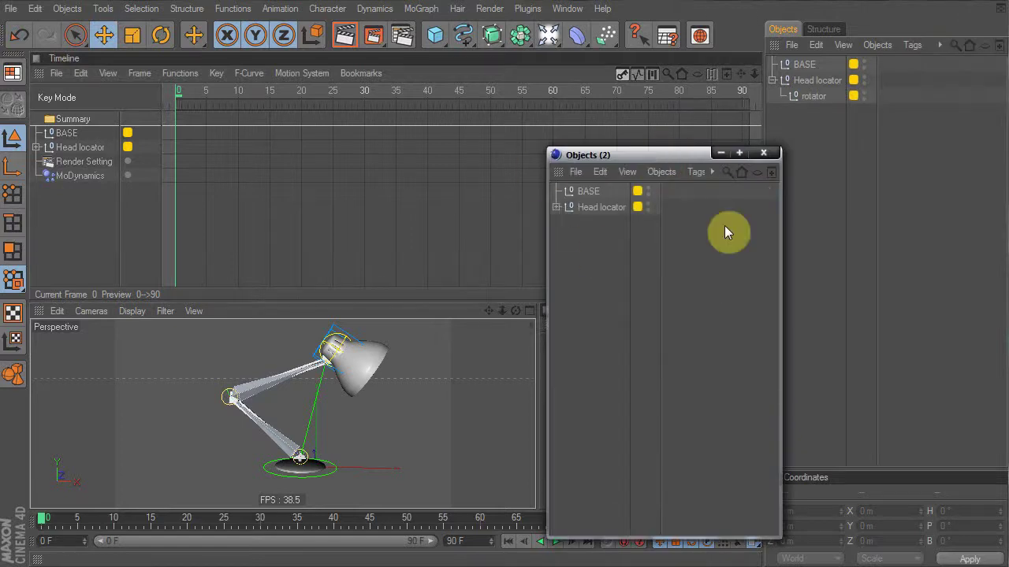
{"action": "left_click", "coordinate": [762, 155]}
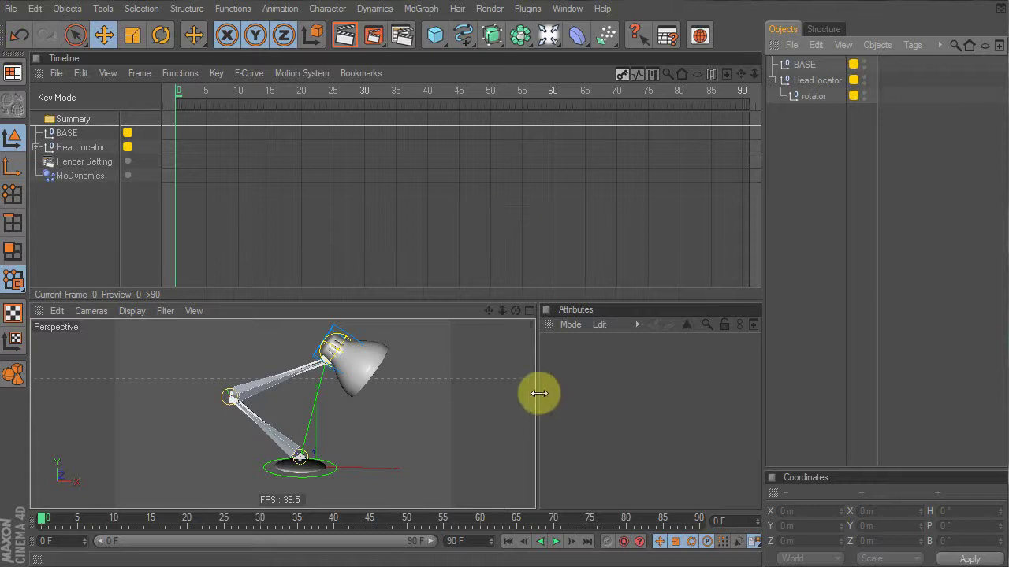
Narrow the perspective view and undock it into a floating window moved over the timeline
{"action": "left_click_drag", "start_coordinate": [539, 393], "coordinate": [438, 393]}
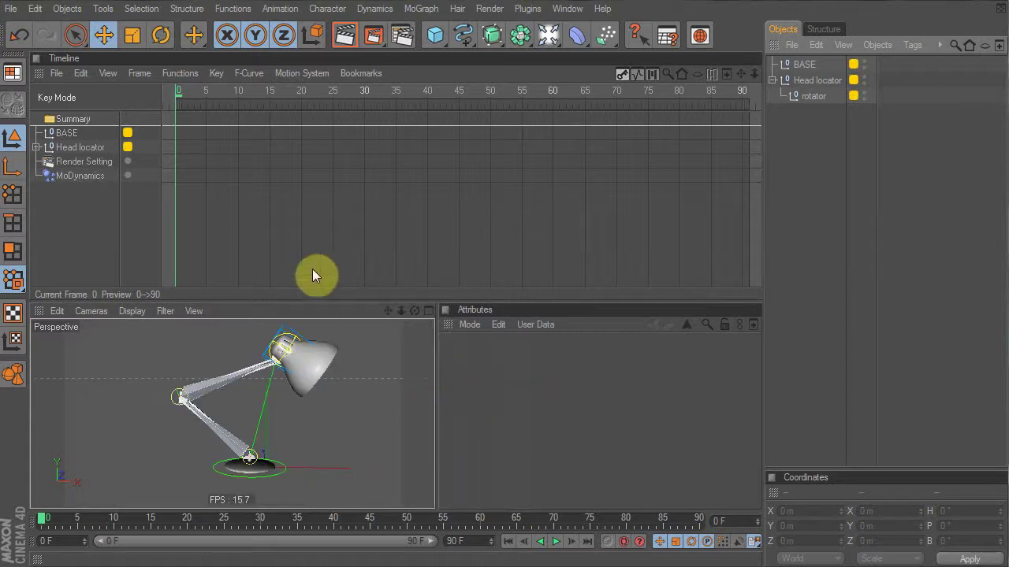
{"action": "left_click", "coordinate": [37, 311]}
{"action": "left_click", "coordinate": [53, 325]}
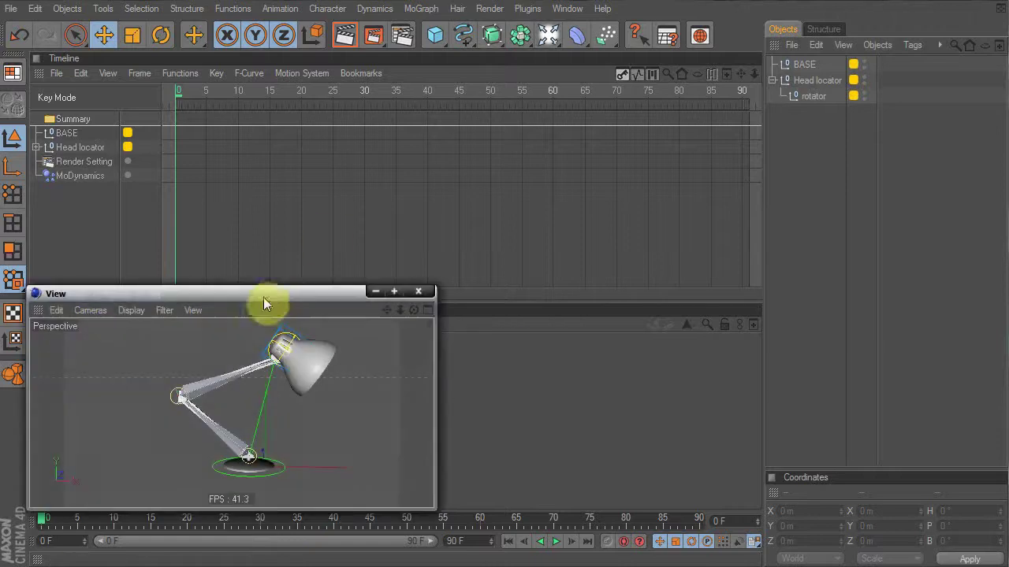
{"action": "left_click_drag", "start_coordinate": [263, 297], "coordinate": [693, 183]}
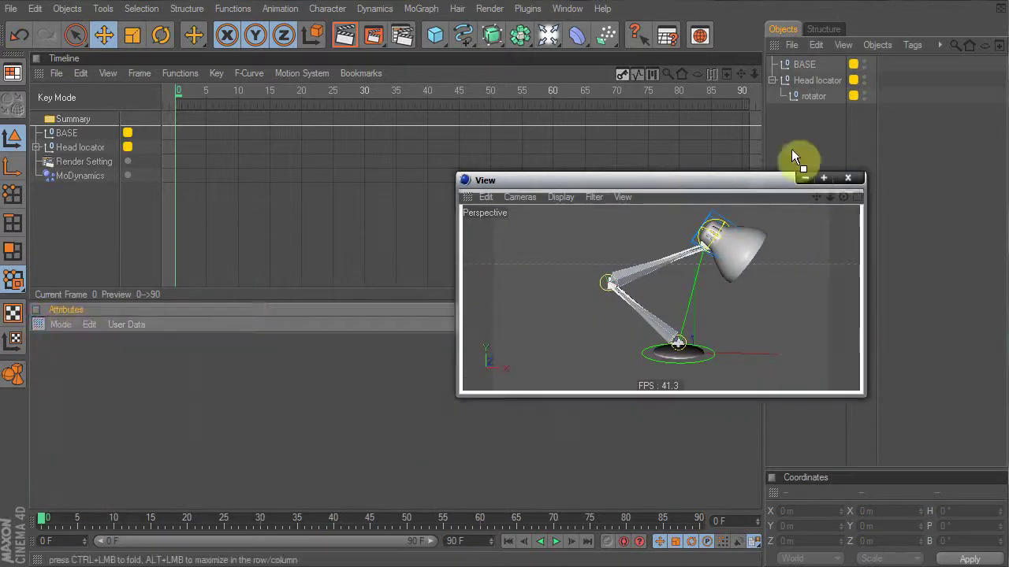
Dock the Attributes manager between the object list and the Coordinates manager, adjusting the divider between object list and attributes
{"action": "left_click_drag", "start_coordinate": [914, 392], "coordinate": [872, 329]}
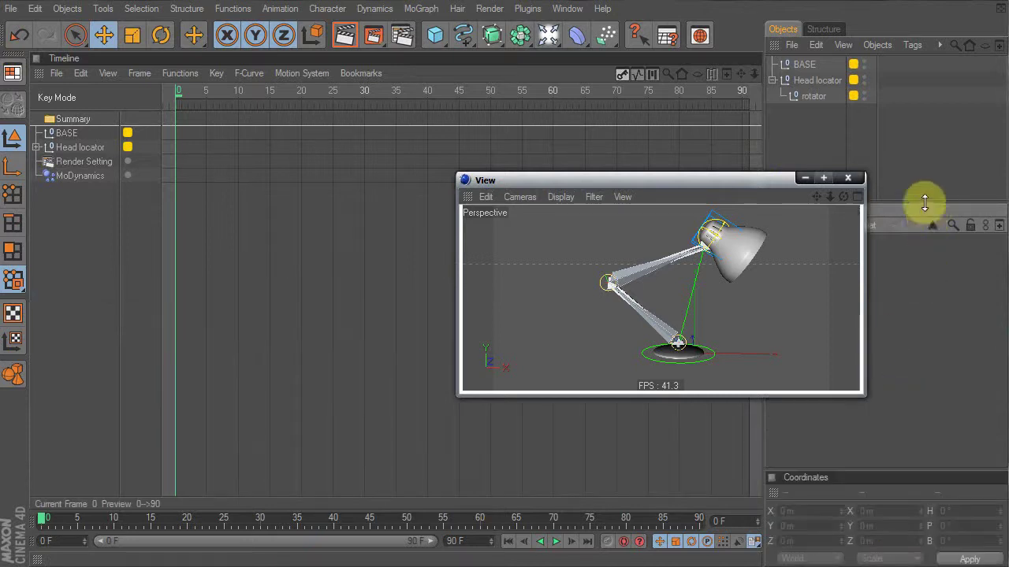
{"action": "left_click_drag", "start_coordinate": [923, 204], "coordinate": [899, 468]}
{"action": "left_click_drag", "start_coordinate": [902, 430], "coordinate": [903, 297]}
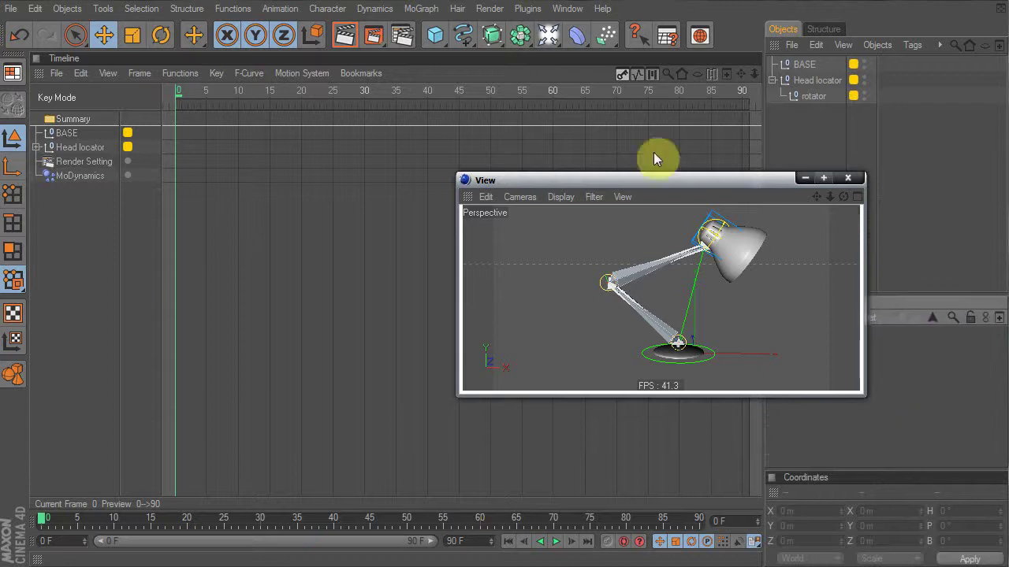
Make the floating perspective view slightly narrower and centre it over the docked timeline
{"action": "left_click_drag", "start_coordinate": [669, 183], "coordinate": [493, 200]}
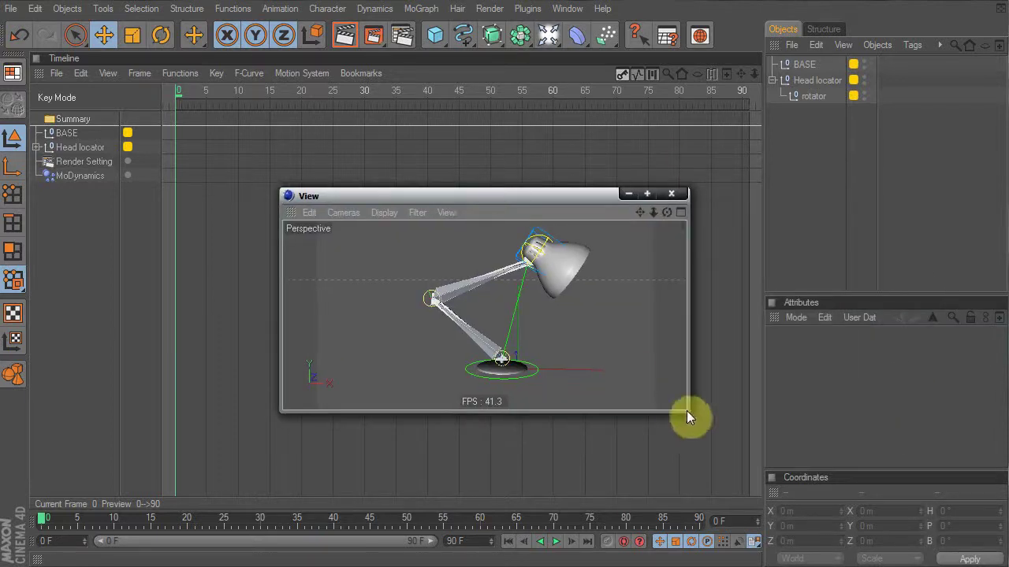
{"action": "left_click_drag", "start_coordinate": [686, 411], "coordinate": [640, 416]}
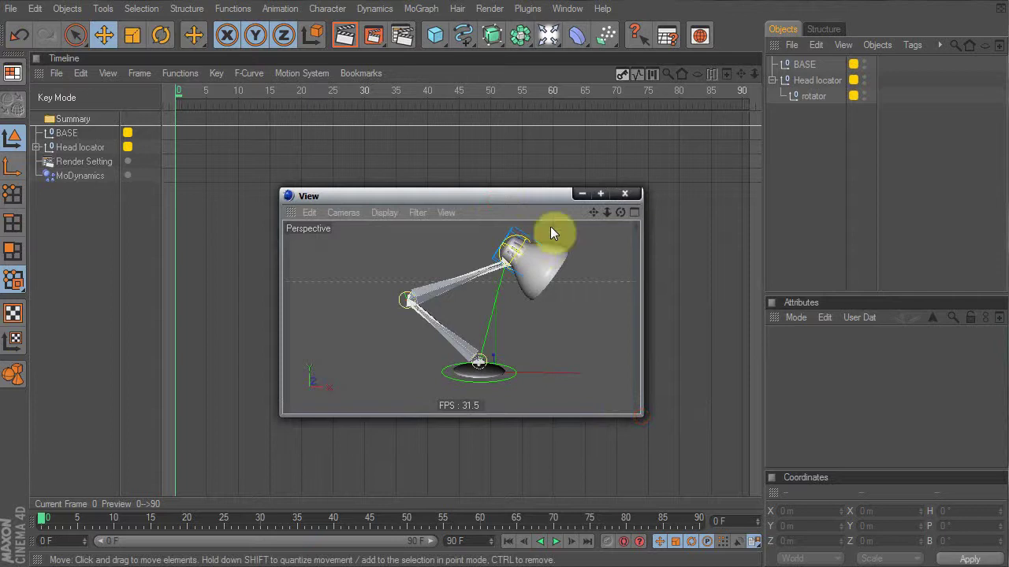
{"action": "left_click_drag", "start_coordinate": [544, 199], "coordinate": [704, 205]}
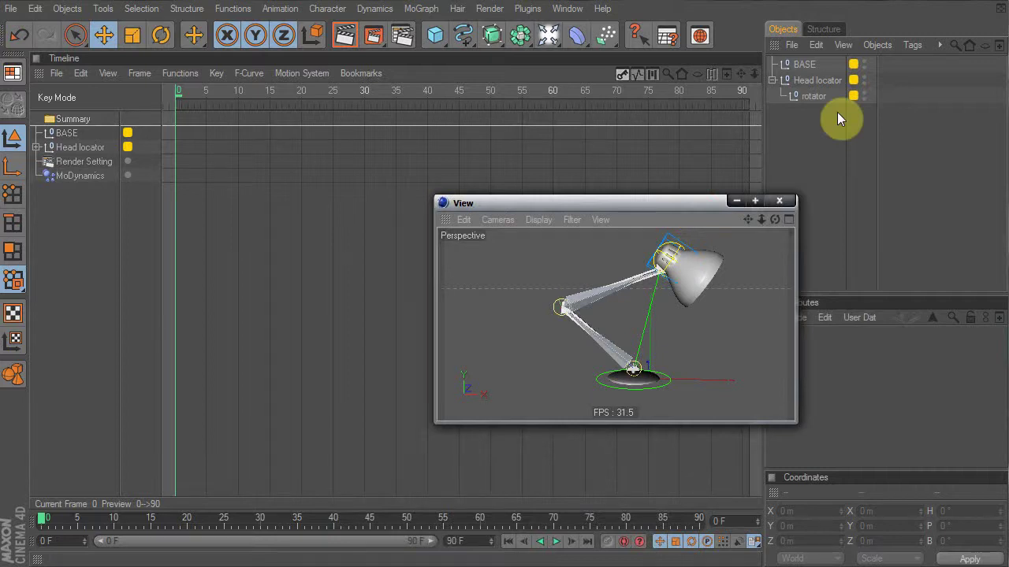
{"action": "left_click_drag", "start_coordinate": [700, 208], "coordinate": [511, 188]}
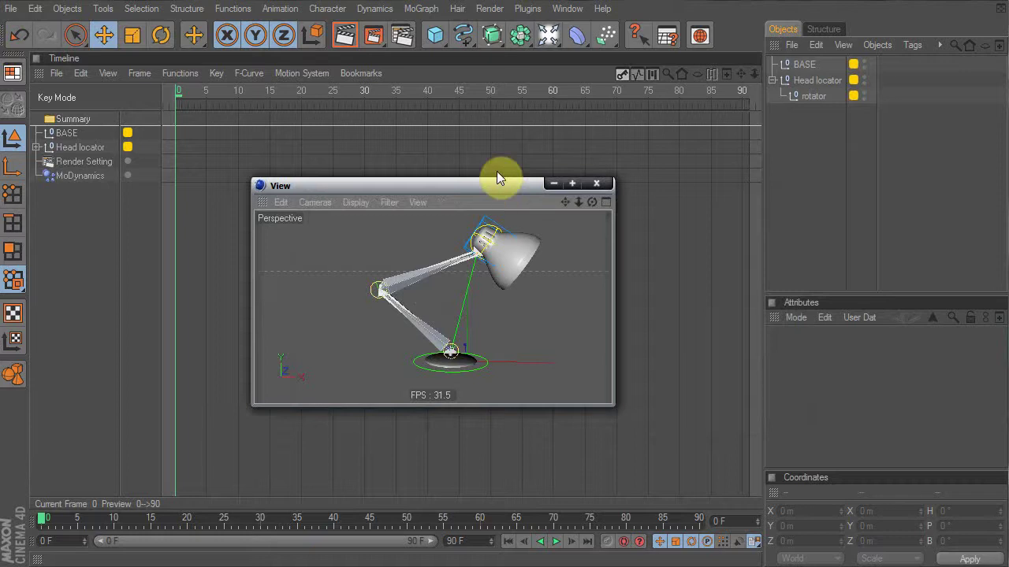
Lower the lamp's head locator in the floating view and record a keyframe at frame 0
{"action": "left_click", "coordinate": [484, 230]}
{"action": "key", "text": "e"}
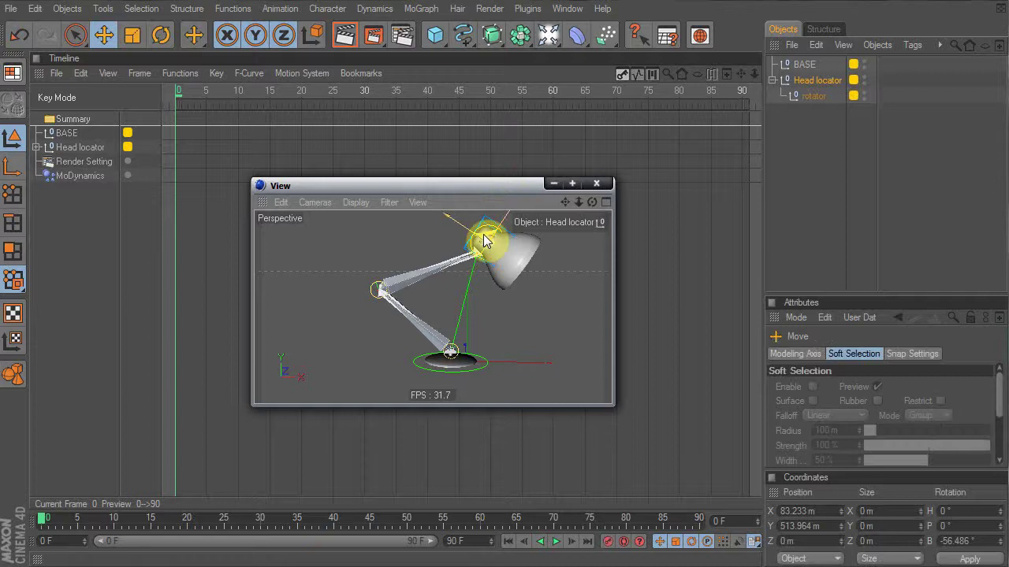
{"action": "left_click_drag", "start_coordinate": [483, 240], "coordinate": [488, 268]}
{"action": "key", "text": "F9"}
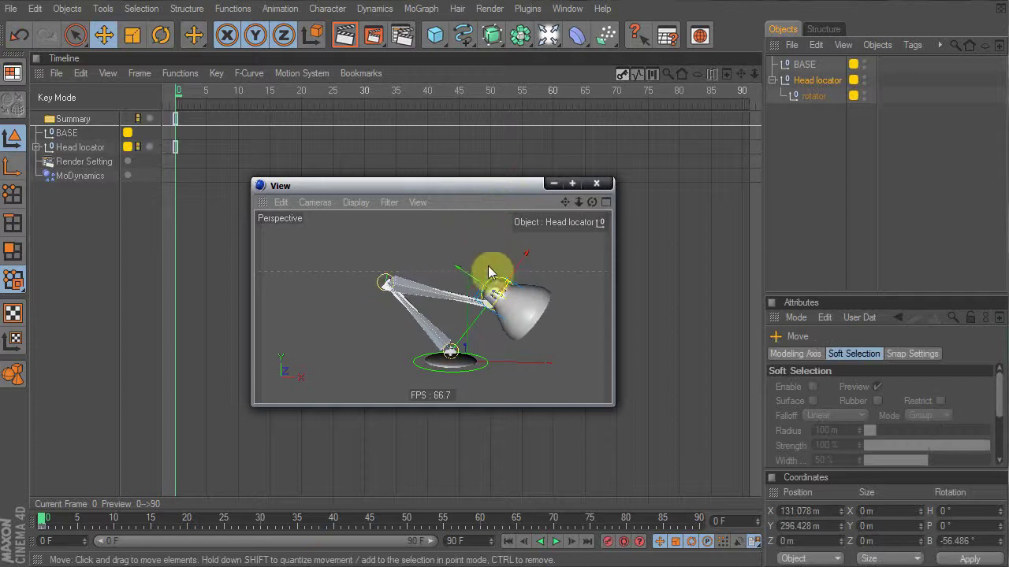
Raise the head locator at frame 19 and record keyframes at frames 19 and 33
{"action": "left_click_drag", "start_coordinate": [152, 518], "coordinate": [182, 519]}
{"action": "left_click_drag", "start_coordinate": [504, 290], "coordinate": [550, 241]}
{"action": "key", "text": "F9"}
{"action": "left_click", "coordinate": [282, 518]}
{"action": "key", "text": "F9"}
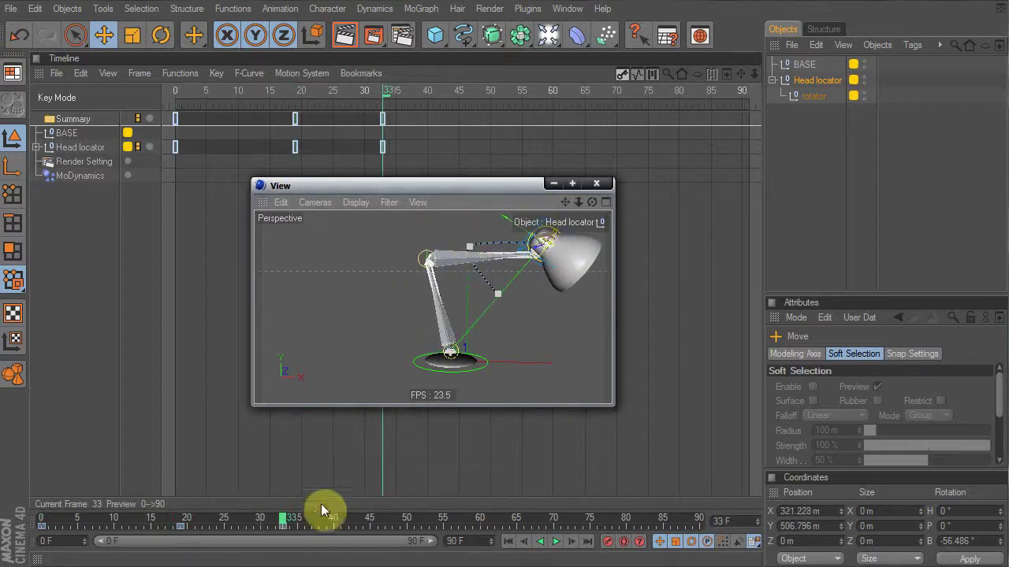
Scrub the animation back to frame 0 and undo the test keyframes
{"action": "left_click_drag", "start_coordinate": [285, 519], "coordinate": [41, 520]}
{"action": "key", "text": "ctrl+z"}
{"action": "key", "text": "ctrl+z"}
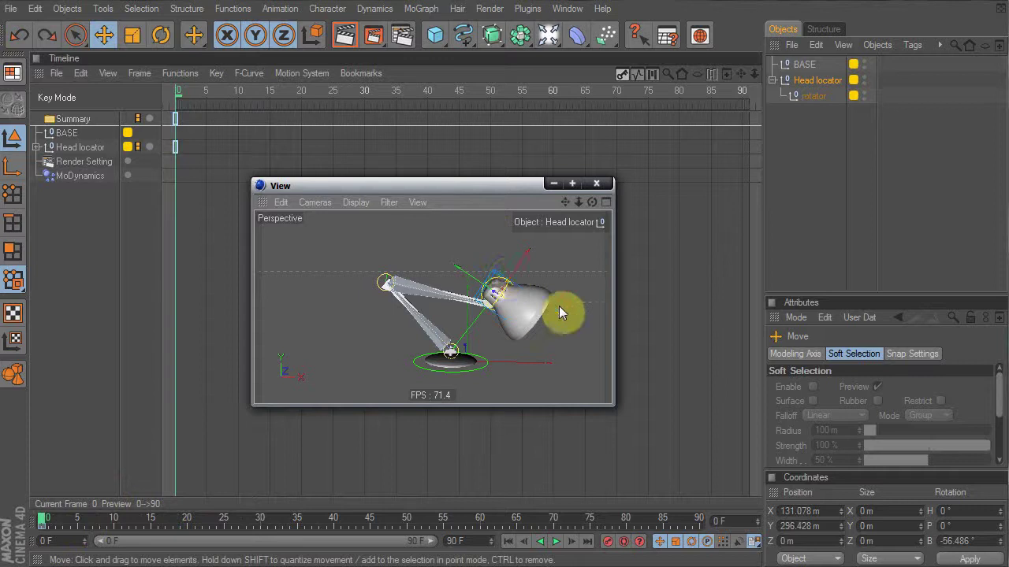
Try selecting the lamp head's mesh and moving it away from the rig, and undo the move
{"action": "left_click", "coordinate": [512, 289]}
{"action": "left_click", "coordinate": [494, 288]}
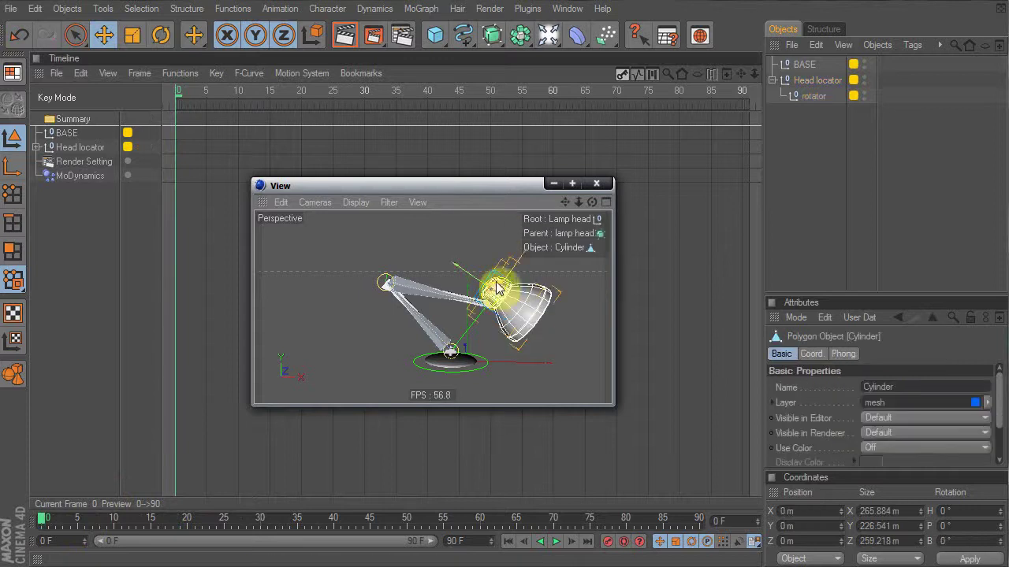
{"action": "left_click", "coordinate": [494, 249]}
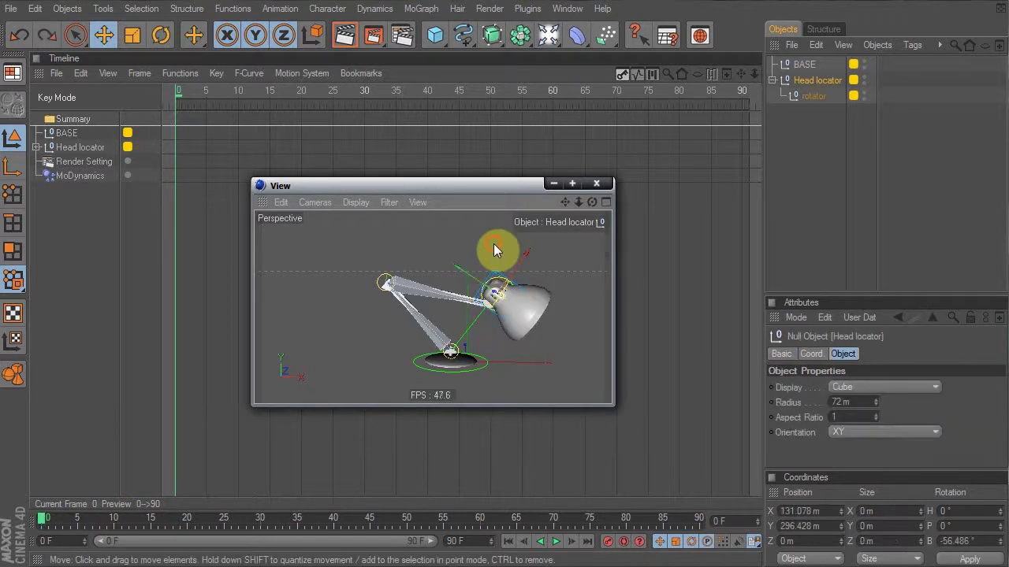
{"action": "left_click", "coordinate": [525, 313]}
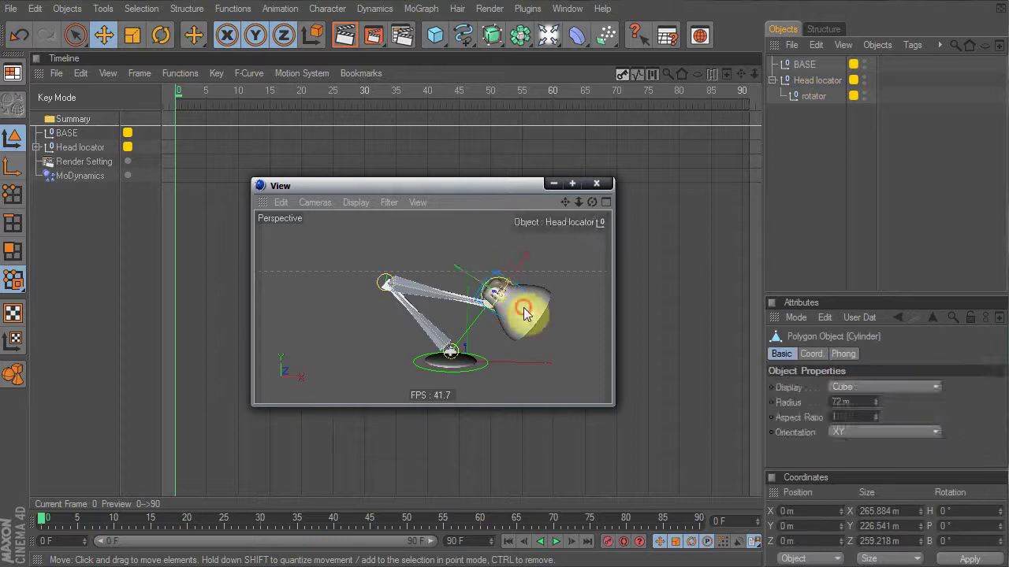
{"action": "left_click_drag", "start_coordinate": [495, 286], "coordinate": [489, 244]}
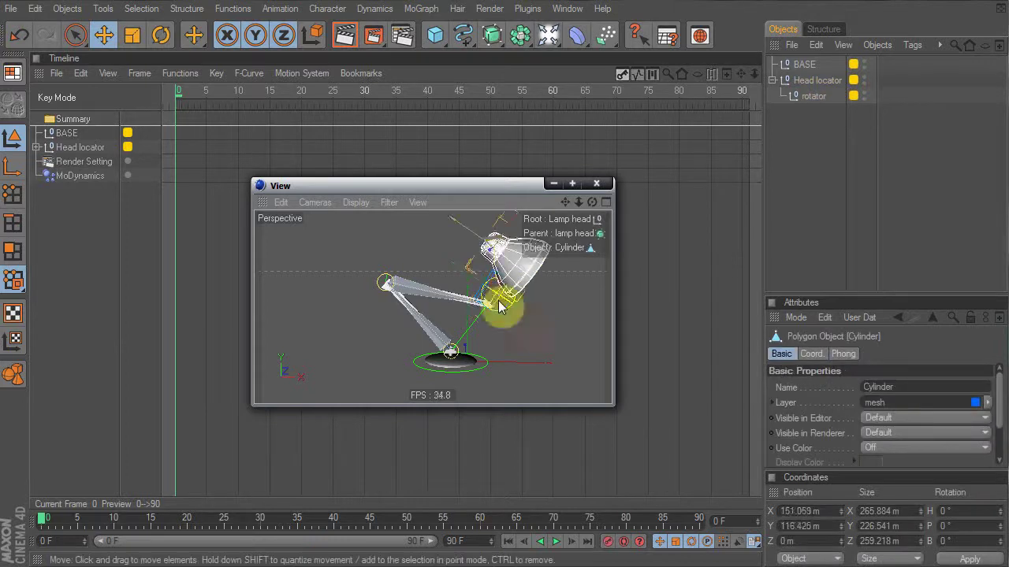
{"action": "key", "text": "ctrl+z"}
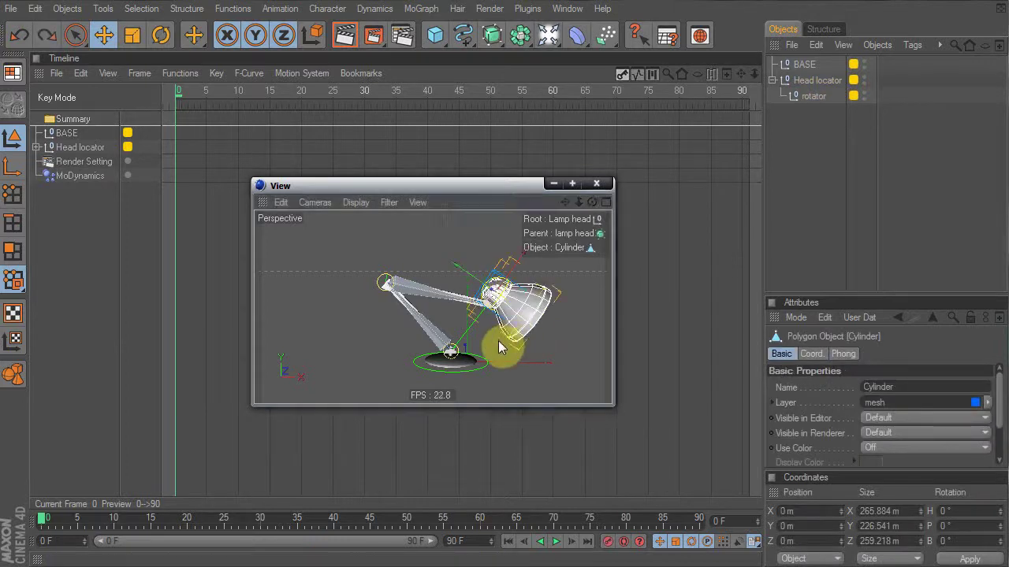
Lock the mesh layer in the Layer Browser and close the browser
{"action": "key", "text": "shift+F4"}
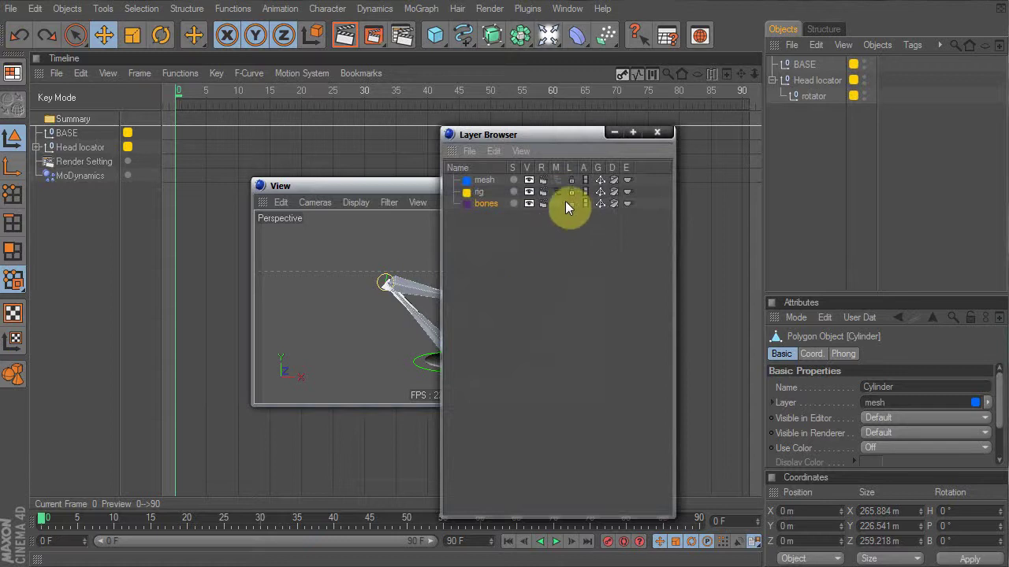
{"action": "left_click_drag", "start_coordinate": [569, 181], "coordinate": [572, 192]}
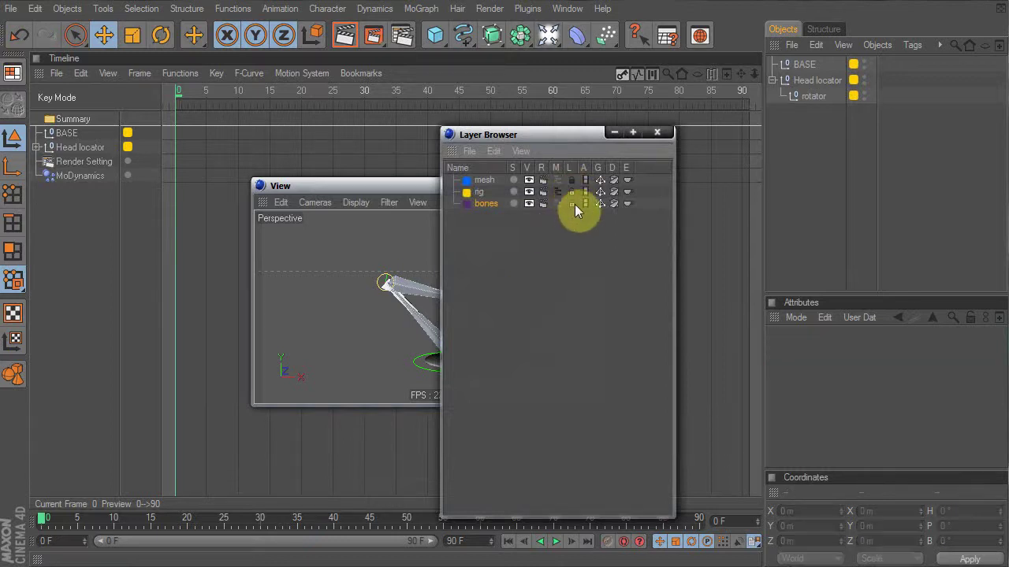
{"action": "left_click", "coordinate": [658, 134]}
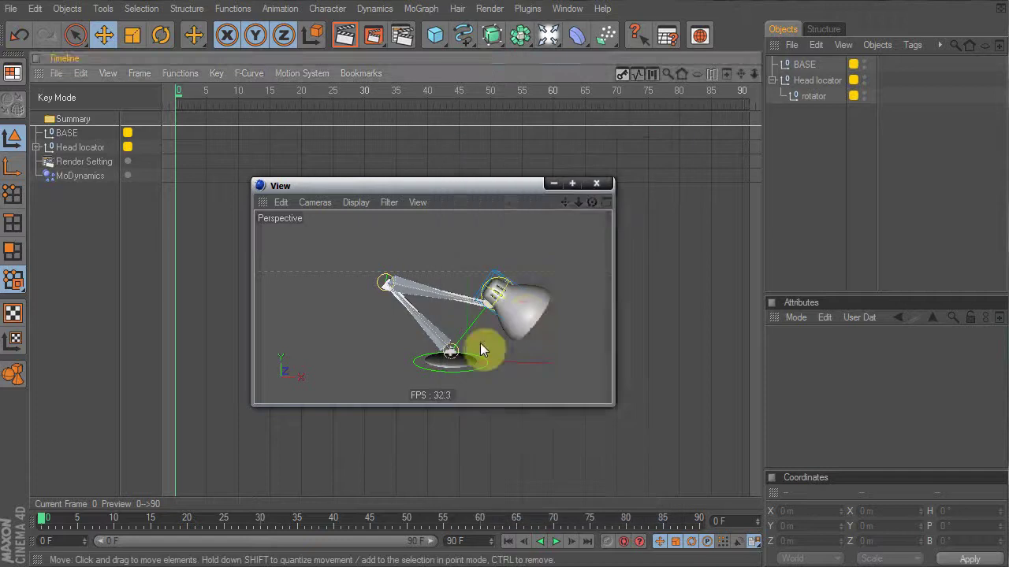
Select the head locator through the lamp head, test moving it, and undo the move
{"action": "left_click", "coordinate": [494, 288]}
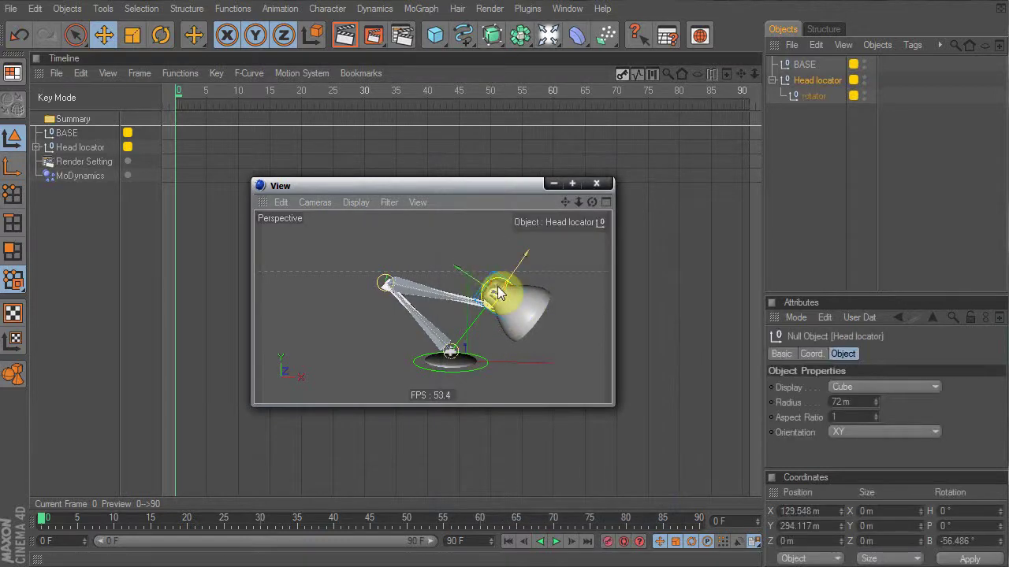
{"action": "left_click_drag", "start_coordinate": [498, 286], "coordinate": [504, 243]}
{"action": "key", "text": "ctrl+z"}
{"action": "key", "text": "ctrl+z"}
{"action": "key", "text": "ctrl+z"}
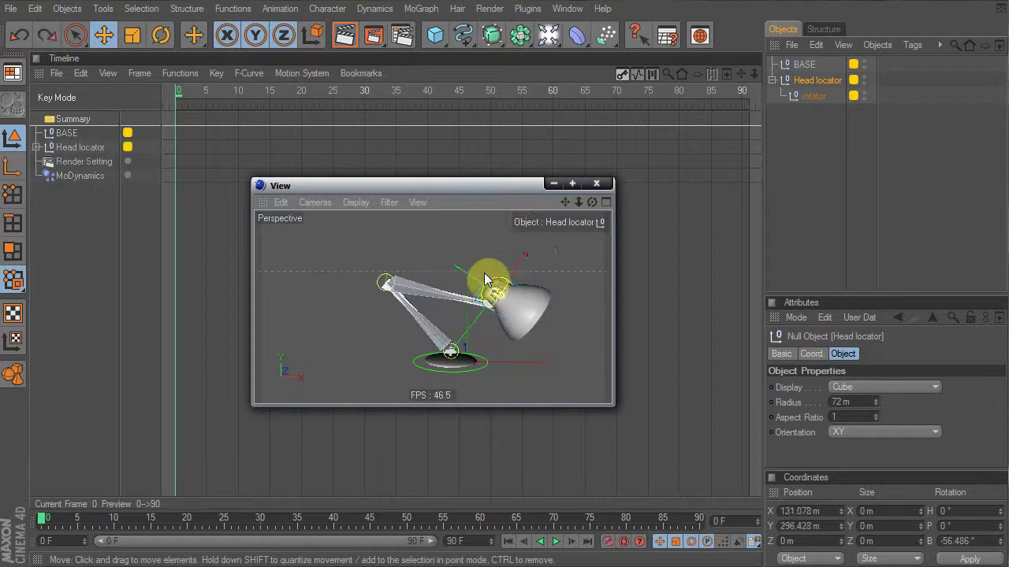
Reposition the head locator to bend the lamp arm, switching the perspective view to full screen and back
{"action": "left_click", "coordinate": [498, 279]}
{"action": "mouse_move", "coordinate": [505, 286]}
{"action": "left_mouse_down"}
{"action": "mouse_move", "coordinate": [490, 284]}
{"action": "mouse_move", "coordinate": [513, 304]}
{"action": "mouse_move", "coordinate": [491, 294]}
{"action": "left_mouse_up"}
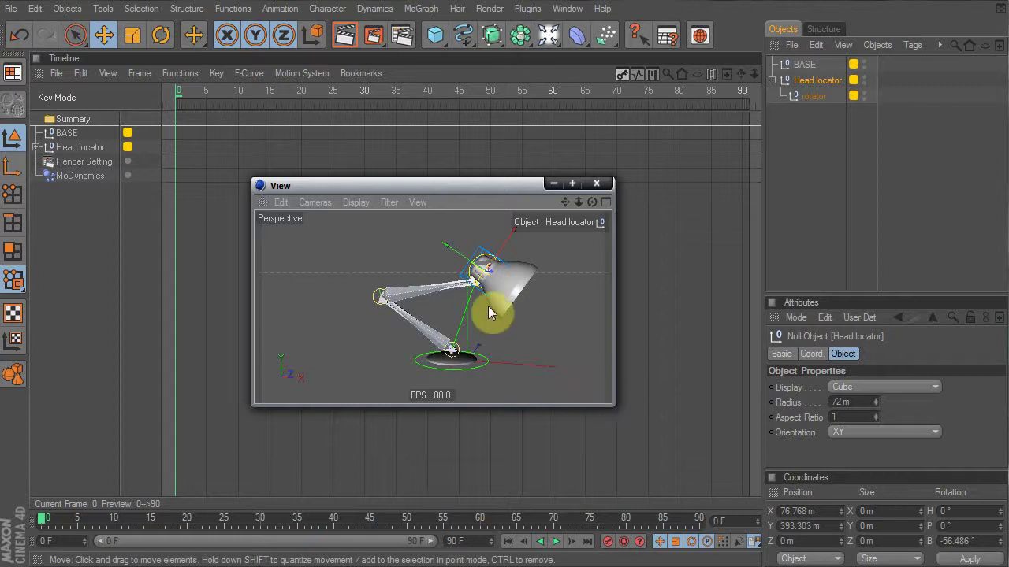
{"action": "key", "text": "alt+Tab"}
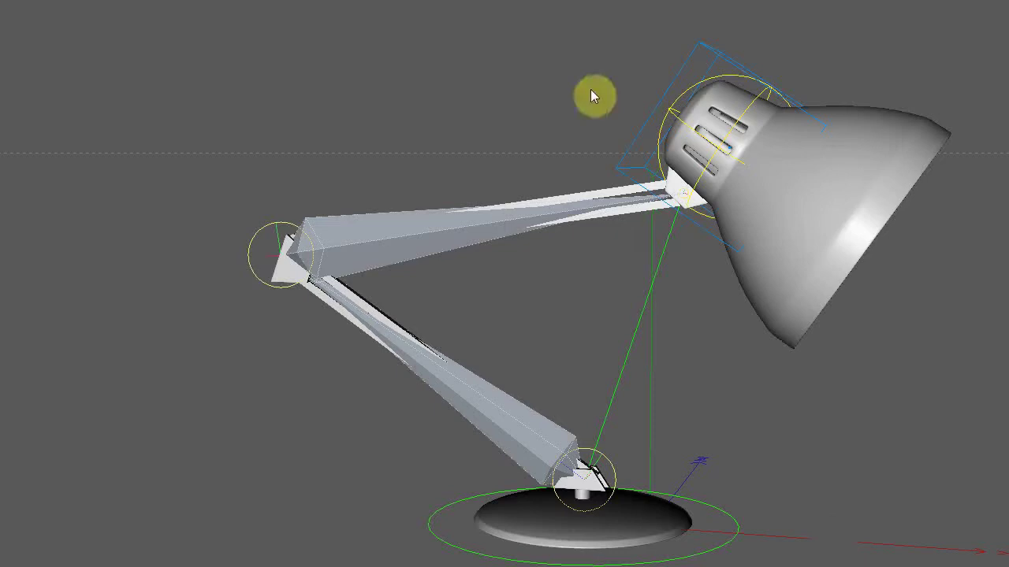
{"action": "left_click", "coordinate": [731, 64]}
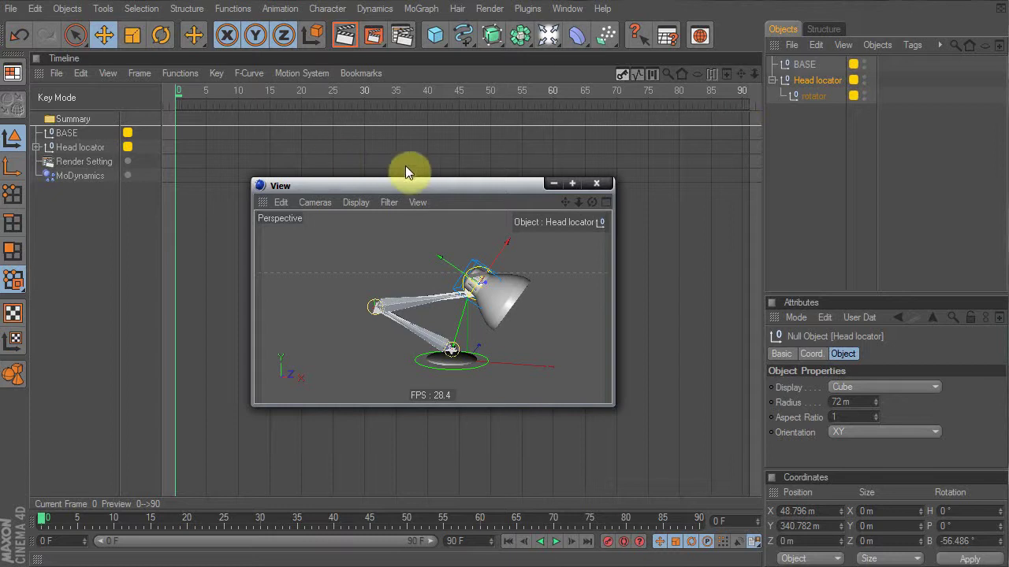
Show the configuration of all viewports in an enlarged Attributes manager and toggle the Axis Bands display filter
{"action": "key", "text": "alt+v"}
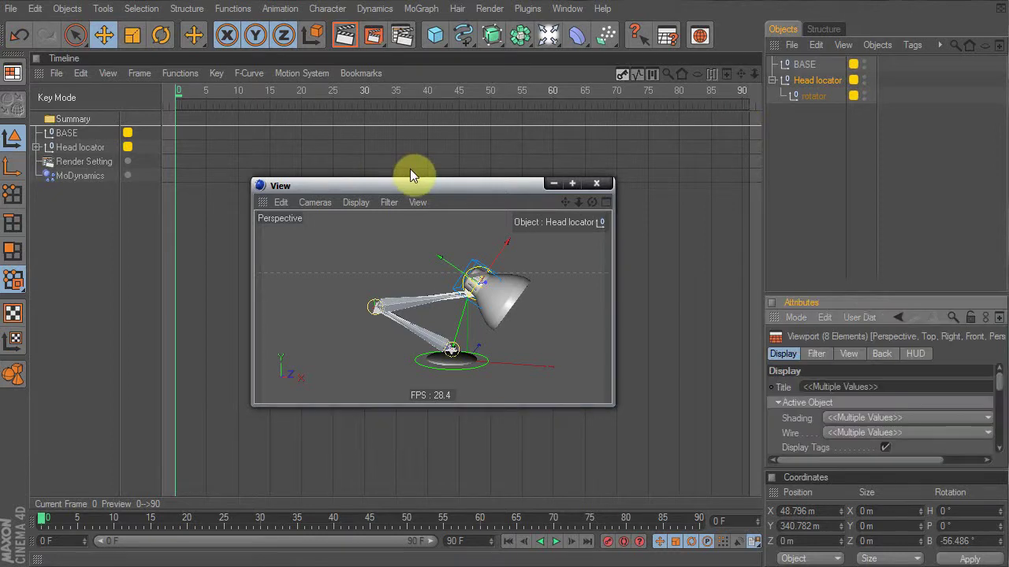
{"action": "left_click_drag", "start_coordinate": [867, 292], "coordinate": [866, 147]}
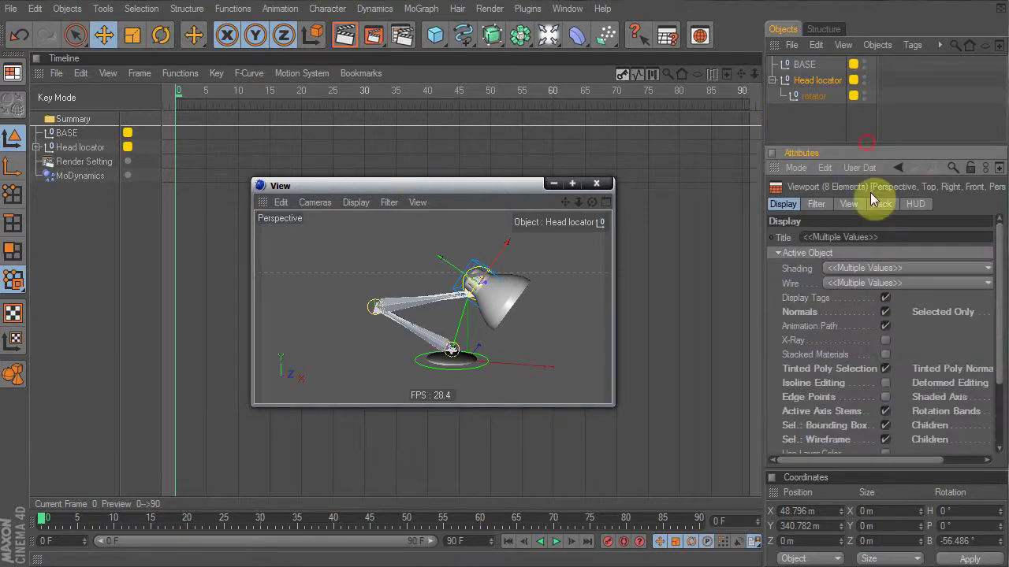
{"action": "left_click", "coordinate": [844, 207]}
{"action": "left_click", "coordinate": [815, 205]}
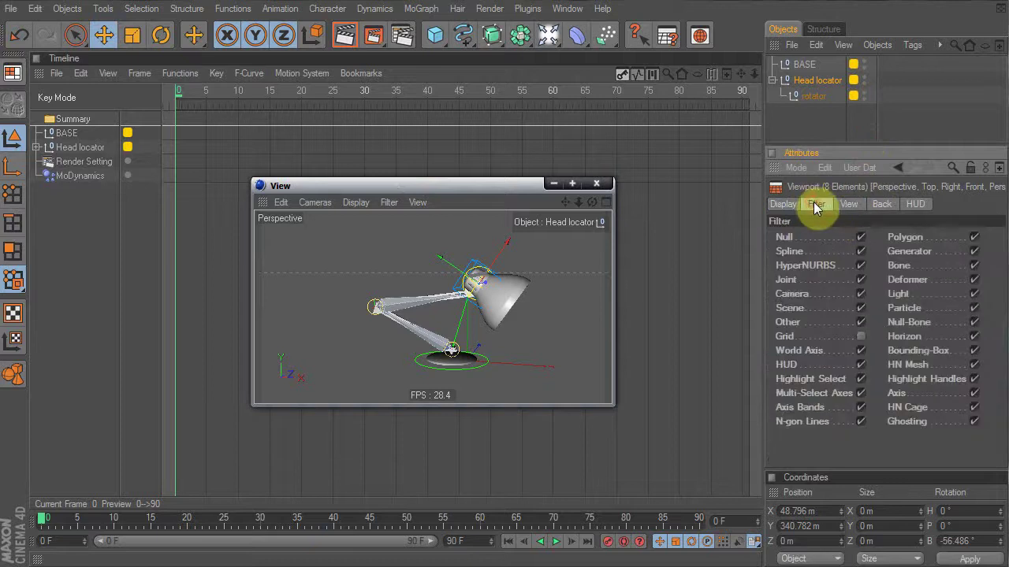
{"action": "left_click", "coordinate": [860, 408]}
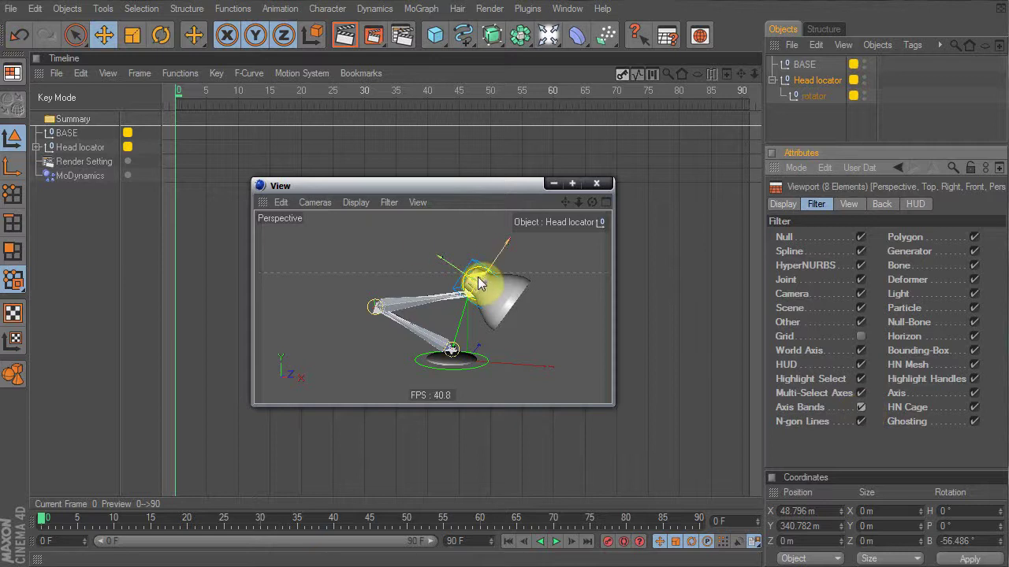
Move the floating view window slightly lower over the timeline, keeping the lamp in side view
{"action": "left_click_drag", "start_coordinate": [461, 292], "coordinate": [176, 294], "text": "alt"}
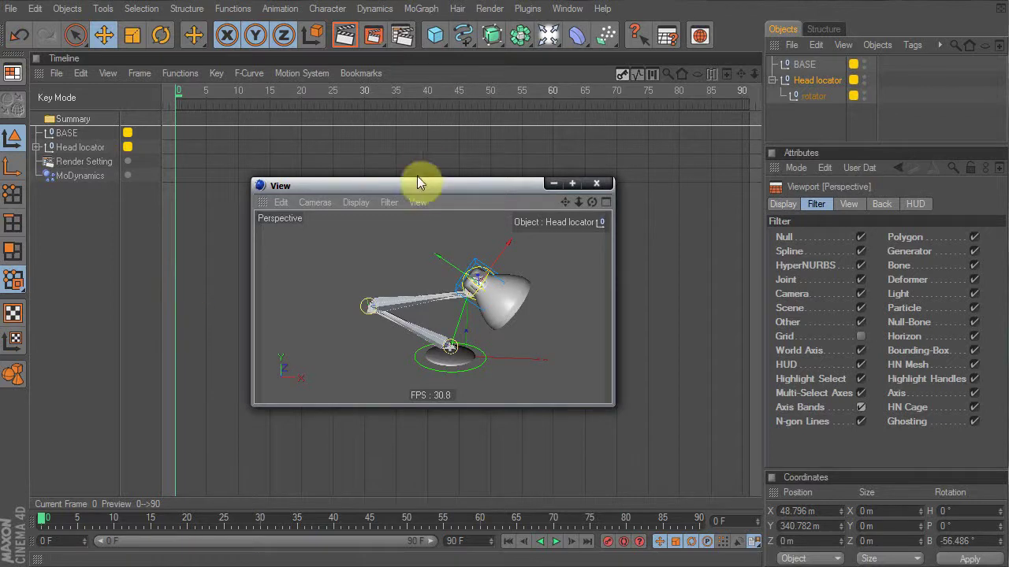
{"action": "left_click_drag", "start_coordinate": [428, 191], "coordinate": [428, 208]}
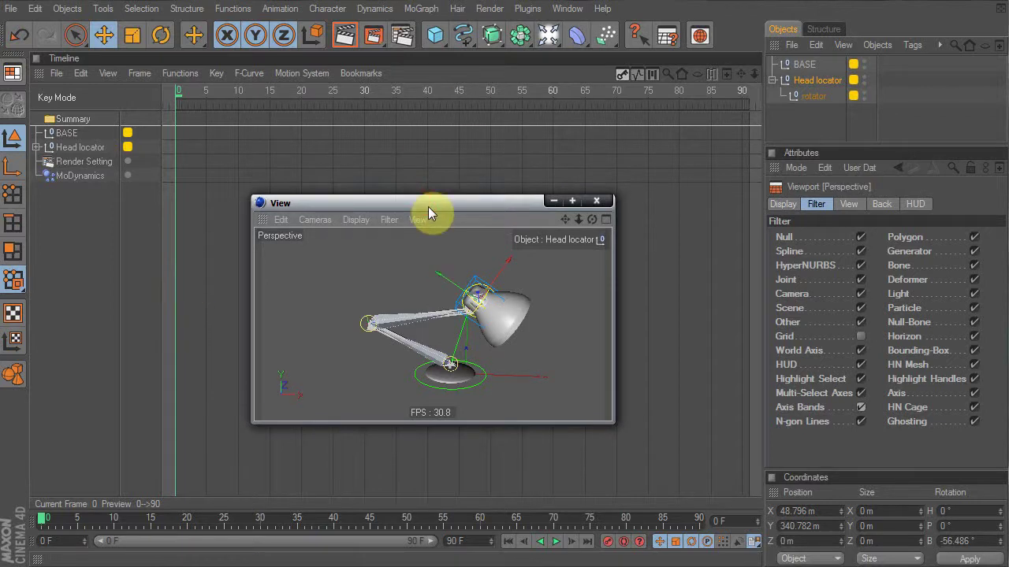
{"action": "left_click_drag", "start_coordinate": [482, 301], "coordinate": [483, 319], "text": "alt"}
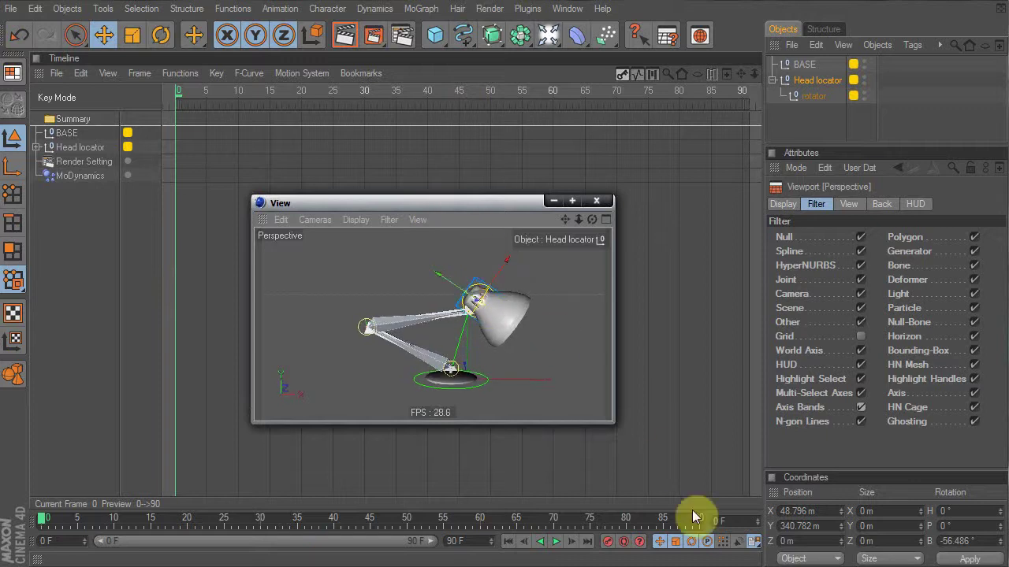
Switch keyframing to custom interpolation and set the custom interpolation type to Step
{"action": "left_click", "coordinate": [753, 543]}
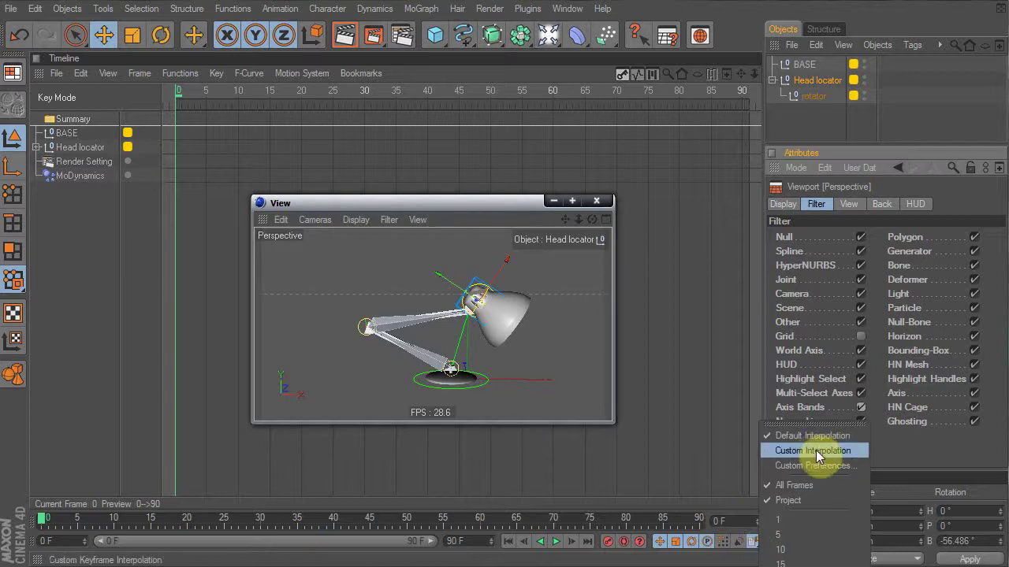
{"action": "left_click", "coordinate": [817, 451]}
{"action": "left_click", "coordinate": [755, 542]}
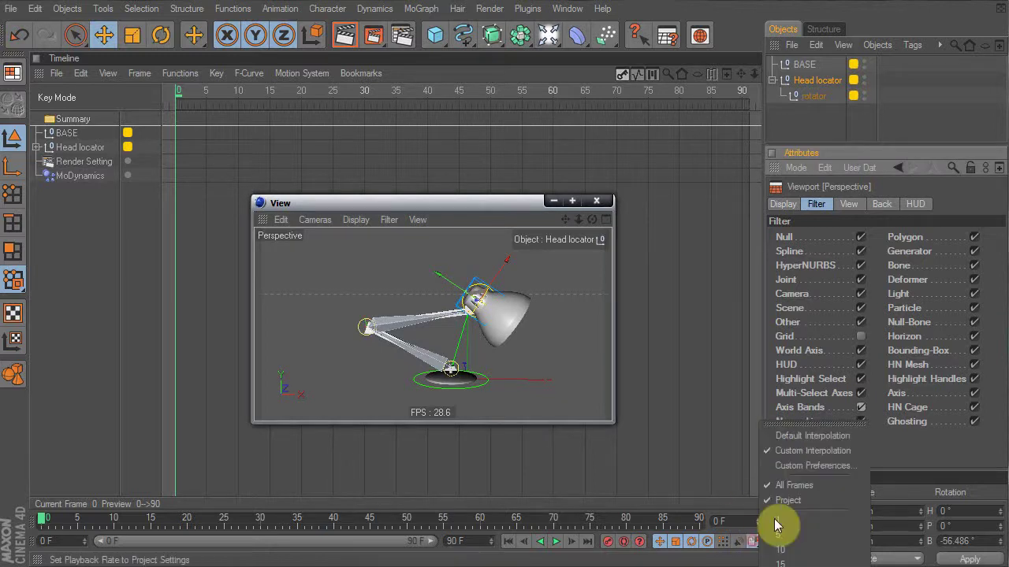
{"action": "left_click", "coordinate": [812, 466]}
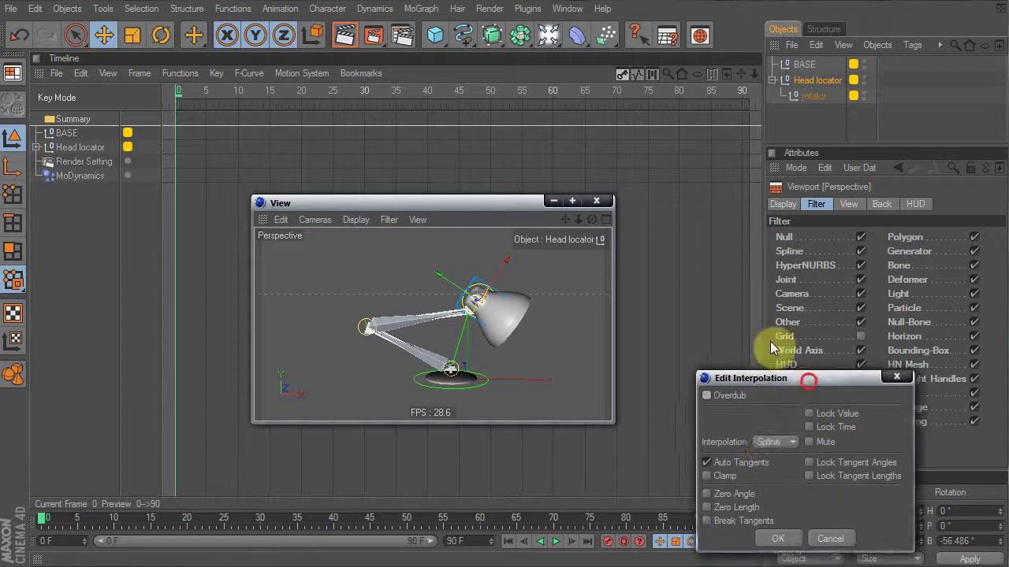
{"action": "left_click_drag", "start_coordinate": [806, 381], "coordinate": [768, 330]}
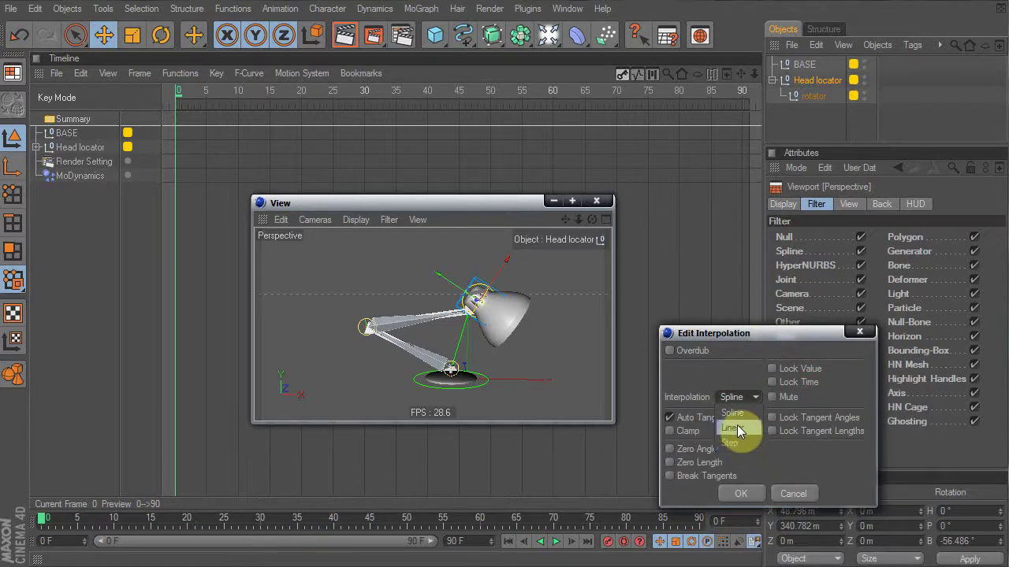
{"action": "left_click", "coordinate": [735, 448]}
{"action": "left_click", "coordinate": [740, 493]}
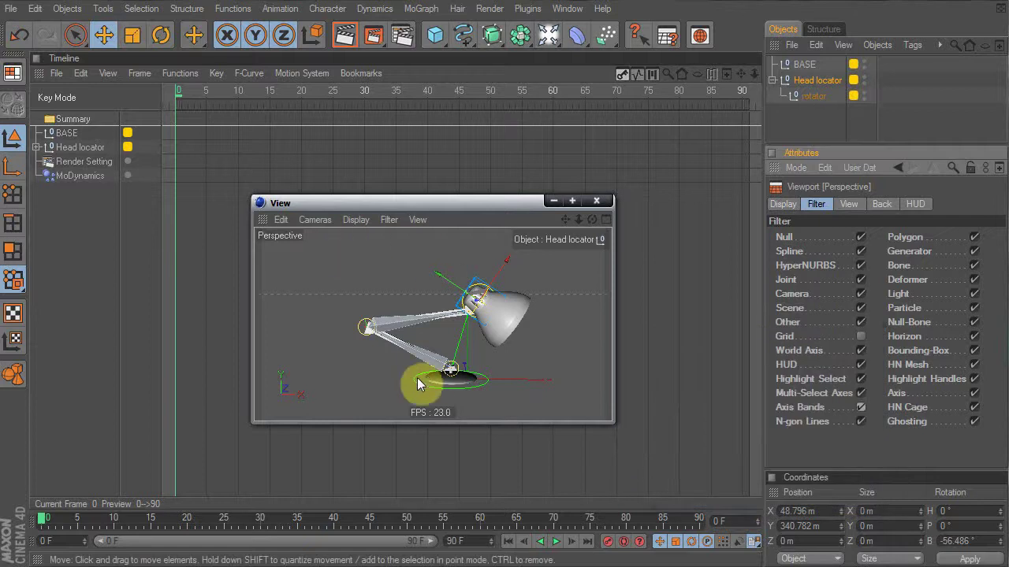
Record test keyframes of different head locator positions at frames 0, 14 and 29, and scrub through the resulting animation
{"action": "left_click", "coordinate": [473, 299]}
{"action": "key", "text": "F9"}
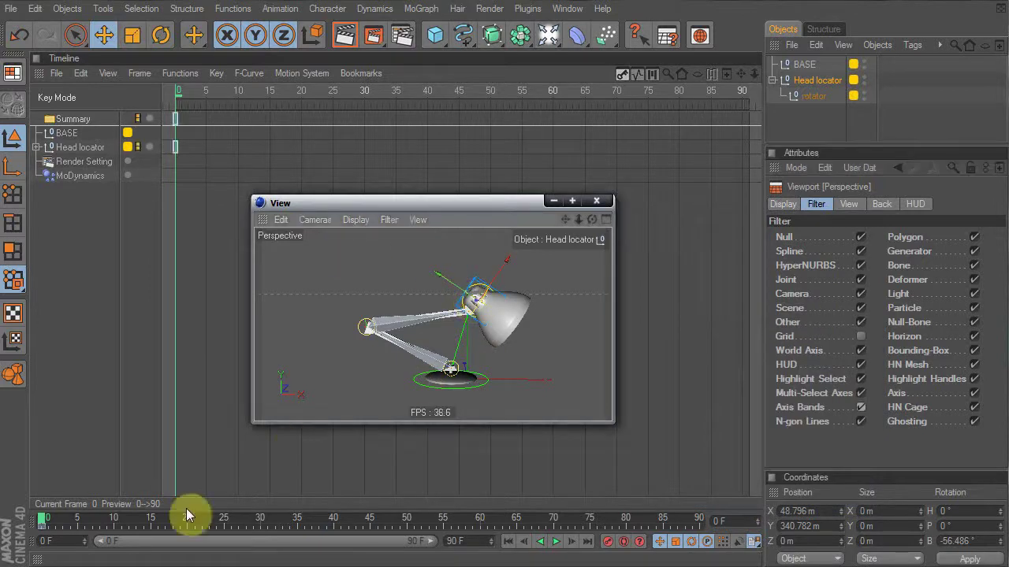
{"action": "left_click", "coordinate": [144, 518]}
{"action": "left_click_drag", "start_coordinate": [479, 299], "coordinate": [463, 272]}
{"action": "key", "text": "F9"}
{"action": "left_click", "coordinate": [254, 518]}
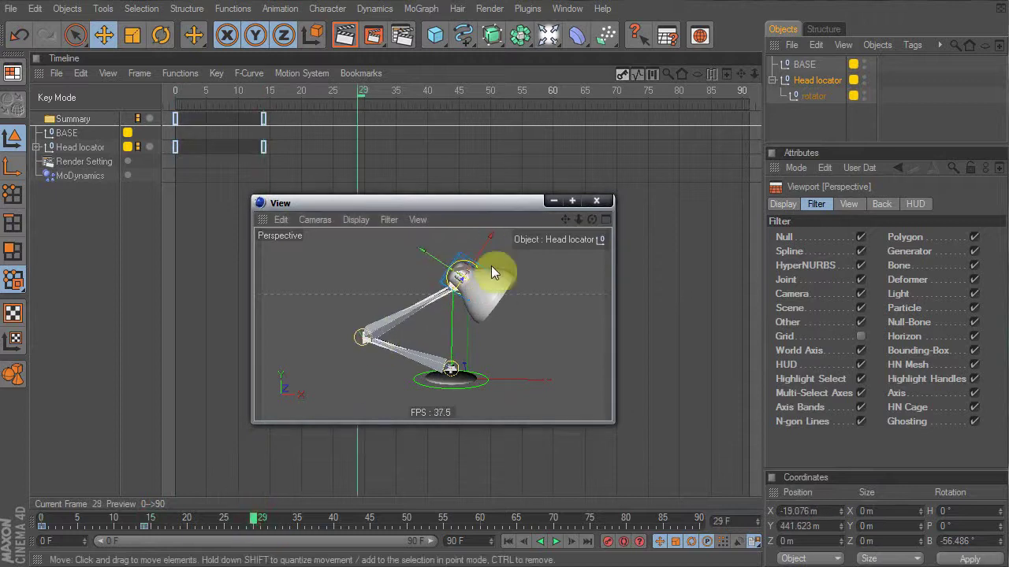
{"action": "left_click_drag", "start_coordinate": [457, 270], "coordinate": [461, 274]}
{"action": "key", "text": "F9"}
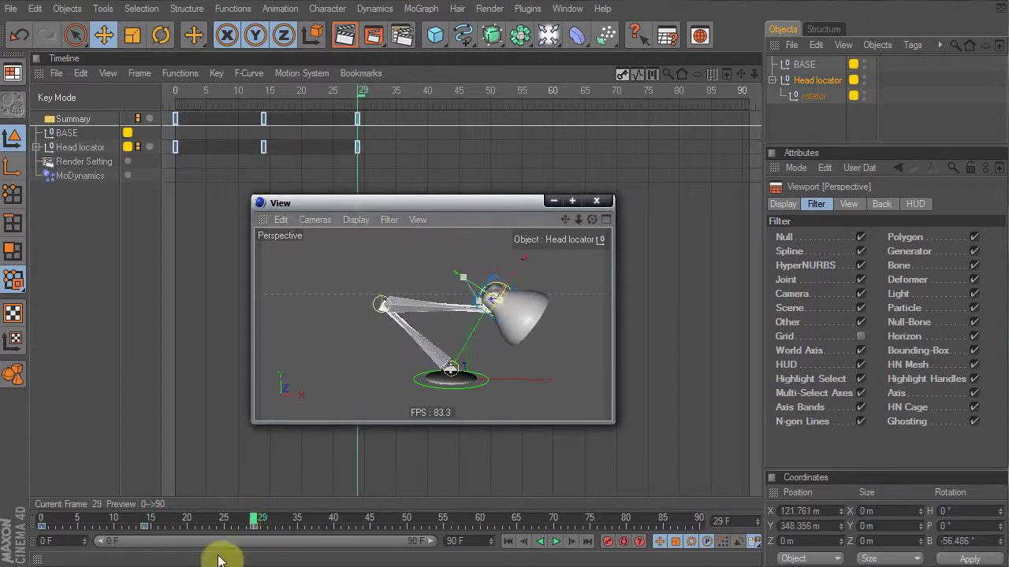
{"action": "mouse_move", "coordinate": [254, 518]}
{"action": "left_mouse_down"}
{"action": "mouse_move", "coordinate": [41, 519]}
{"action": "mouse_move", "coordinate": [269, 518]}
{"action": "mouse_move", "coordinate": [99, 517]}
{"action": "mouse_move", "coordinate": [213, 518]}
{"action": "left_mouse_up"}
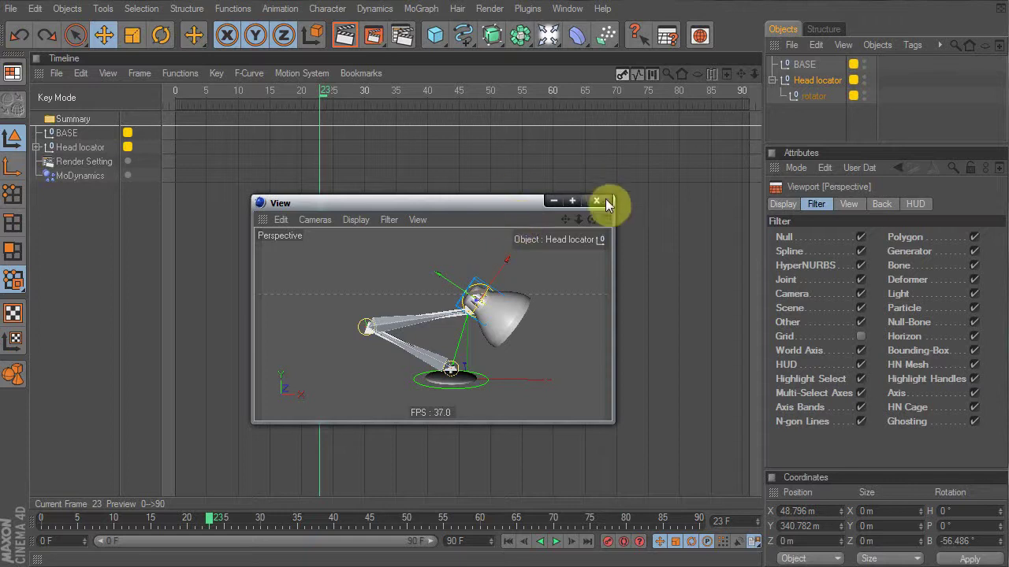
Enlarge the floating view window and reposition it over the timeline
{"action": "left_click_drag", "start_coordinate": [615, 196], "coordinate": [734, 113]}
{"action": "left_click_drag", "start_coordinate": [593, 126], "coordinate": [534, 119]}
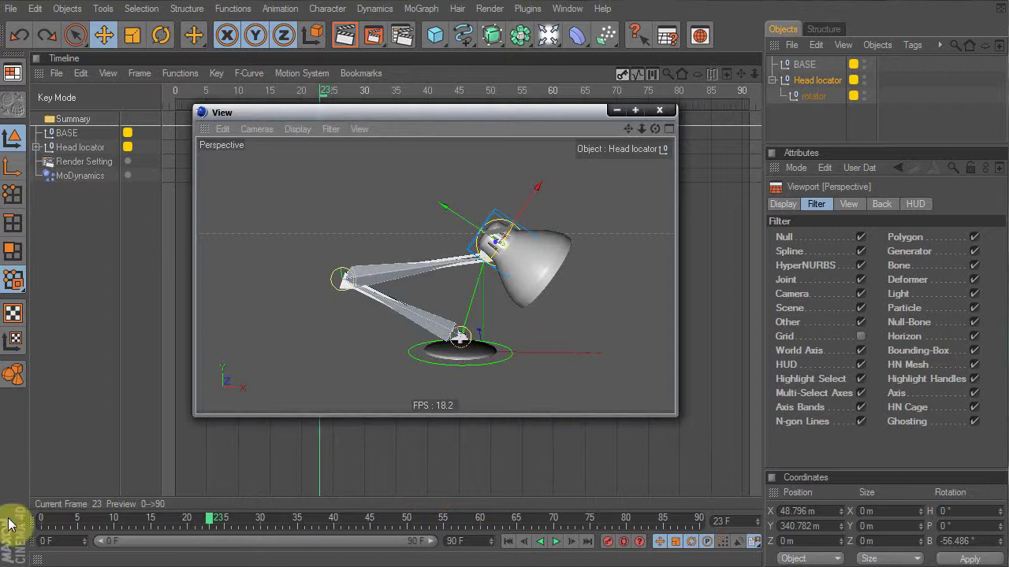
Keyframe the head locator at frame 0, try a raised pose at frame 20, and undo both before returning to frame 0
{"action": "left_click", "coordinate": [41, 519]}
{"action": "key", "text": "F9"}
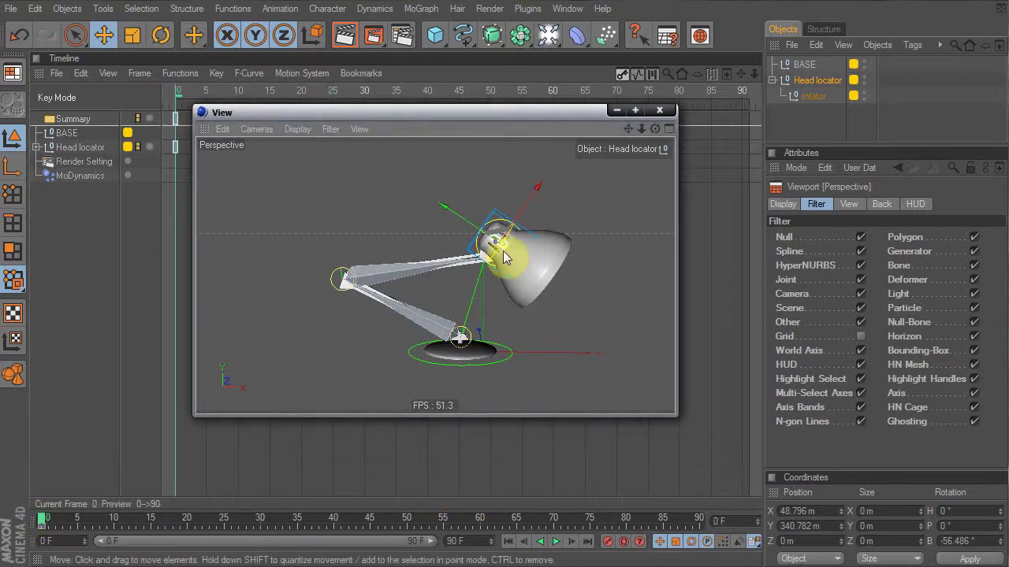
{"action": "left_click", "coordinate": [184, 522]}
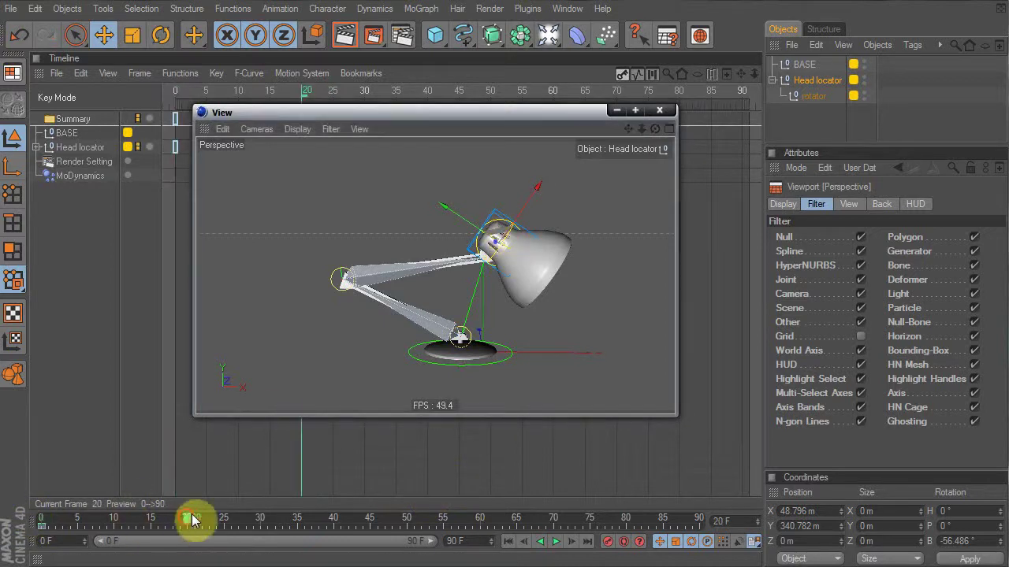
{"action": "left_click_drag", "start_coordinate": [504, 234], "coordinate": [494, 236]}
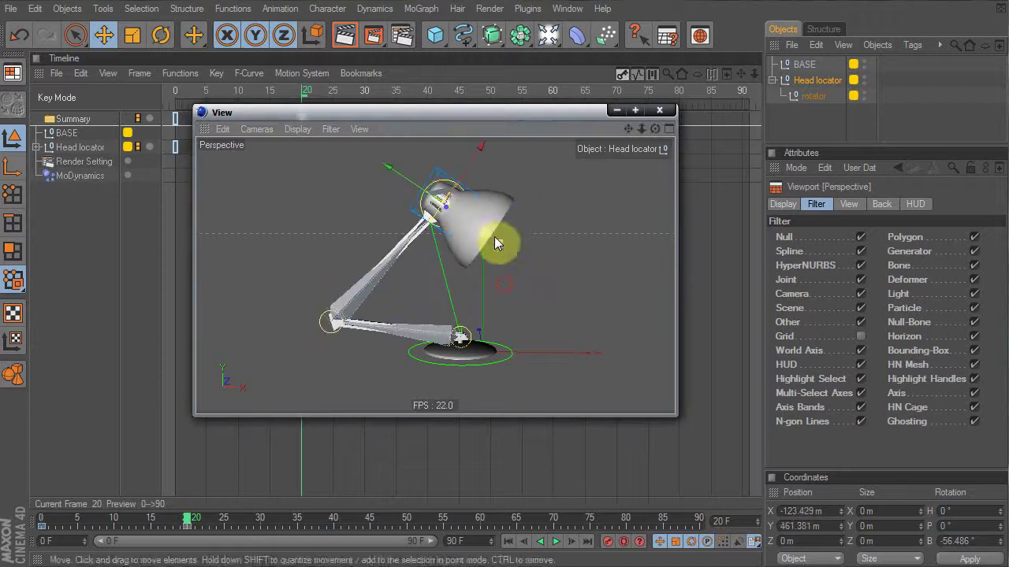
{"action": "key", "text": "ctrl+z"}
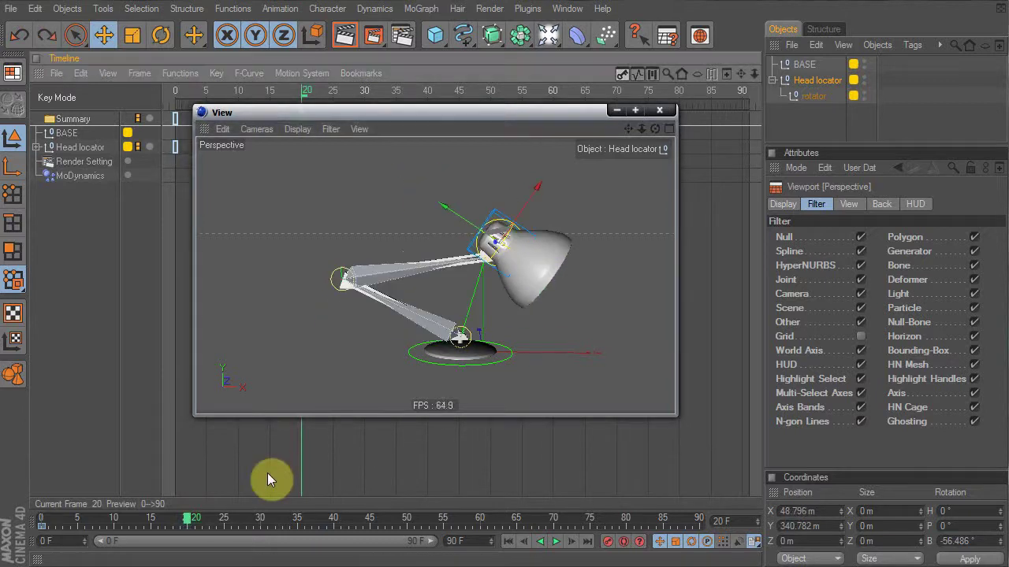
{"action": "key", "text": "ctrl+z"}
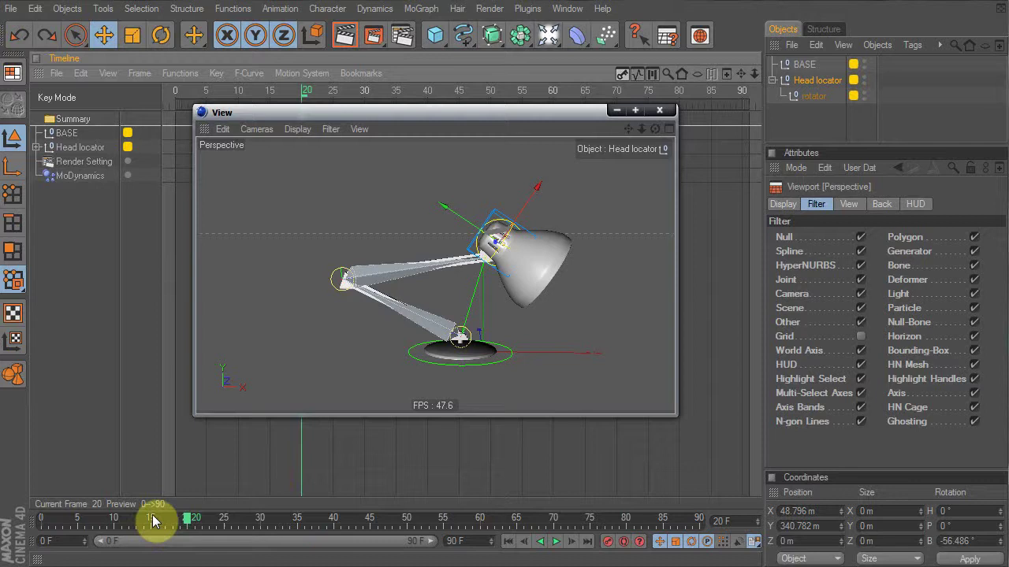
{"action": "left_click_drag", "start_coordinate": [152, 517], "coordinate": [2, 521]}
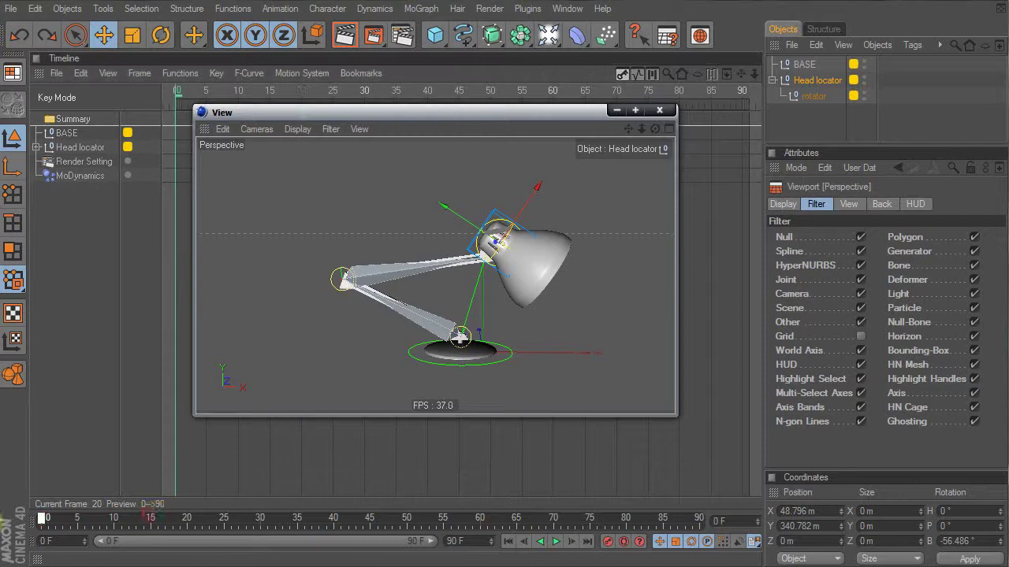
Turn on Autokeying and shift the enlarged floating view window slightly
{"action": "left_click", "coordinate": [621, 544]}
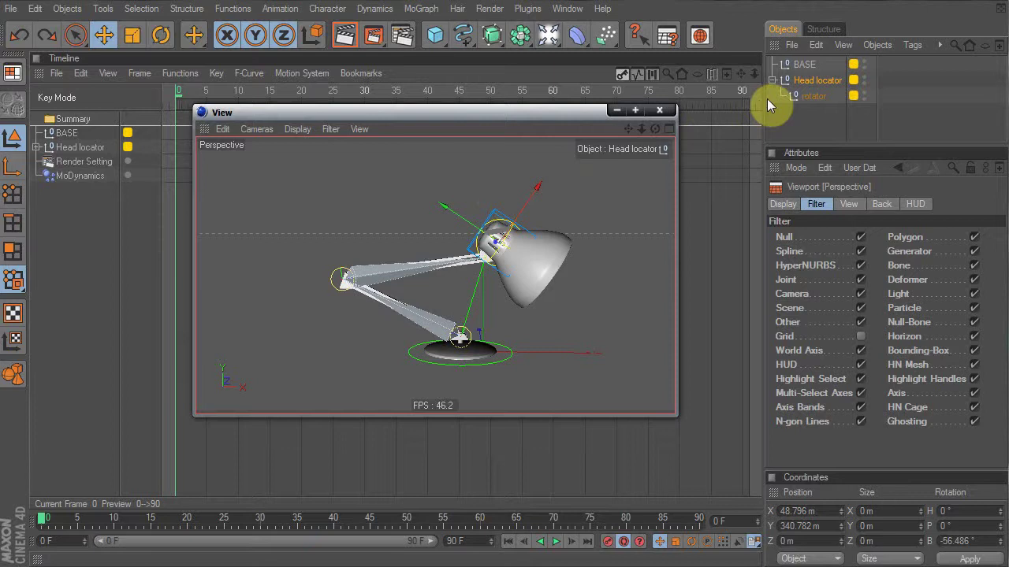
{"action": "left_click_drag", "start_coordinate": [505, 117], "coordinate": [531, 126]}
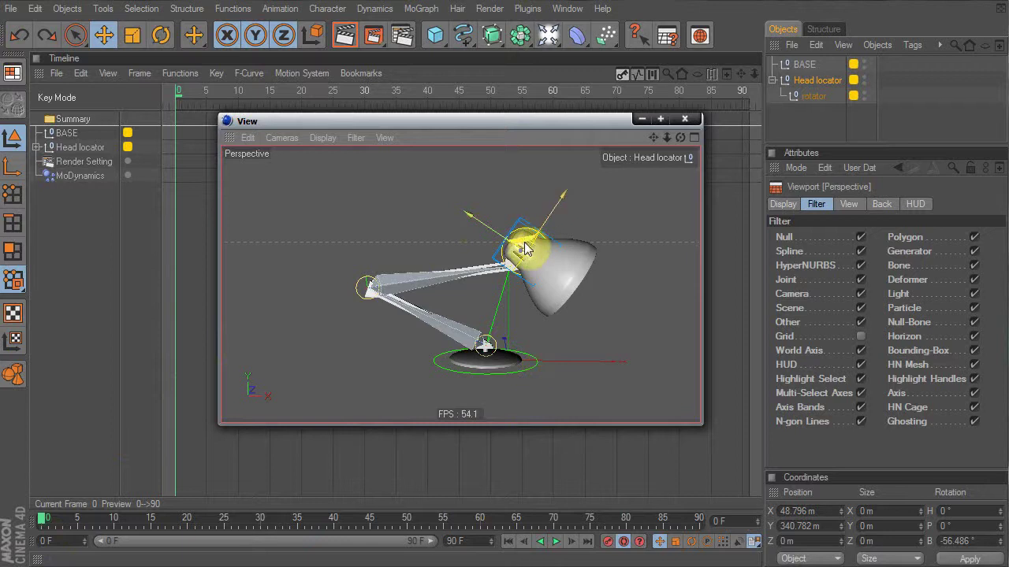
Test the lamp rig by moving the head locator upward and displacing the base, and undo the moves
{"action": "left_click_drag", "start_coordinate": [527, 247], "coordinate": [547, 112]}
{"action": "right_click_drag", "start_coordinate": [521, 288], "coordinate": [520, 285], "text": "alt"}
{"action": "middle_click_drag", "start_coordinate": [521, 285], "coordinate": [450, 348], "text": "alt"}
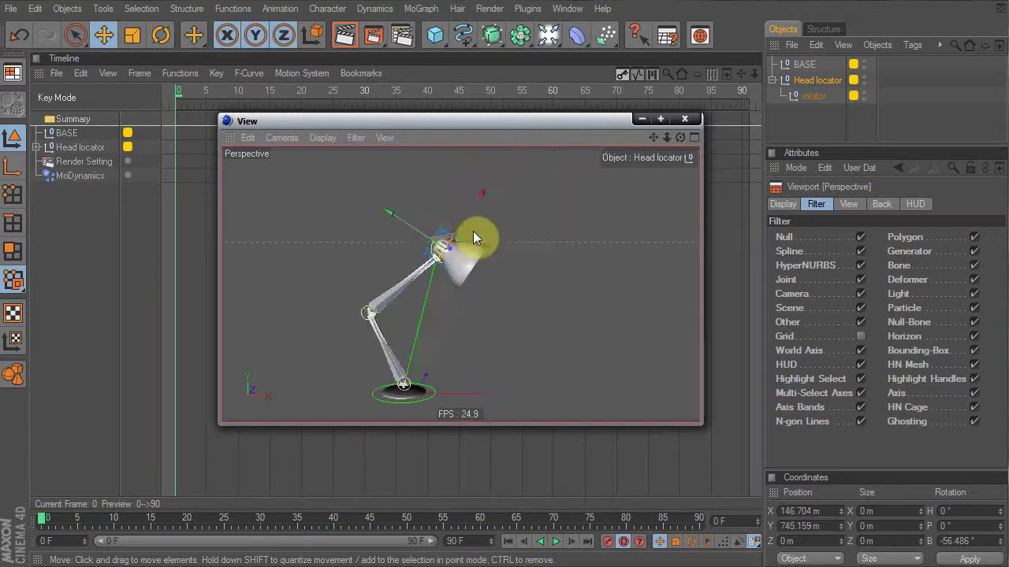
{"action": "left_click", "coordinate": [430, 403]}
{"action": "key", "text": "e"}
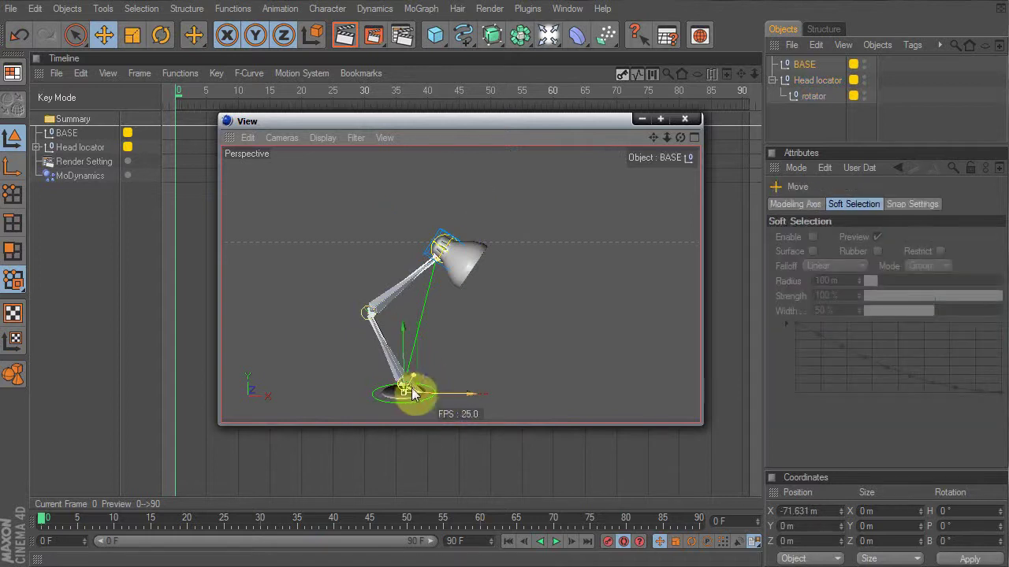
{"action": "left_click_drag", "start_coordinate": [415, 392], "coordinate": [424, 443]}
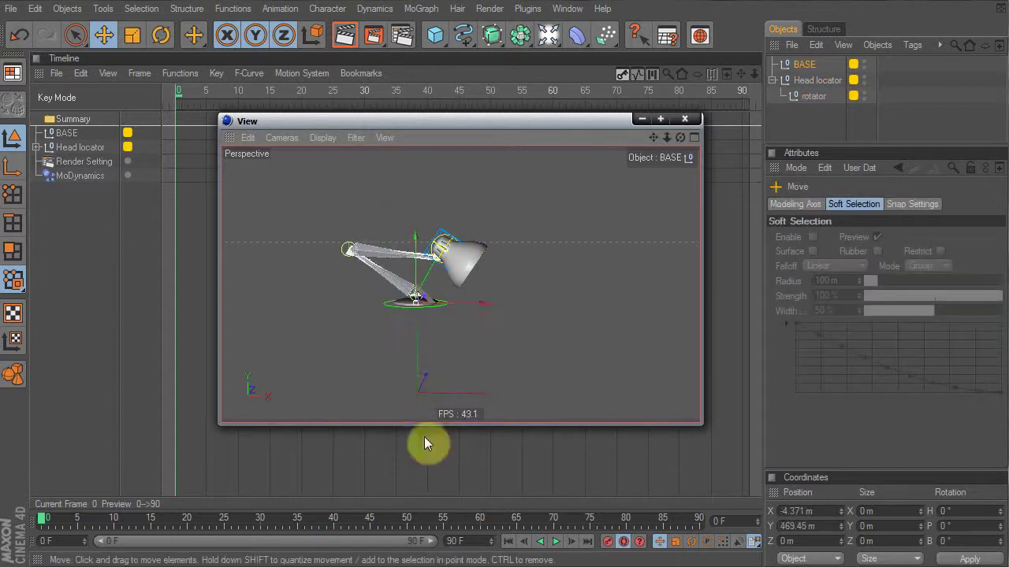
{"action": "key", "text": "ctrl+z"}
{"action": "key", "text": "ctrl+z"}
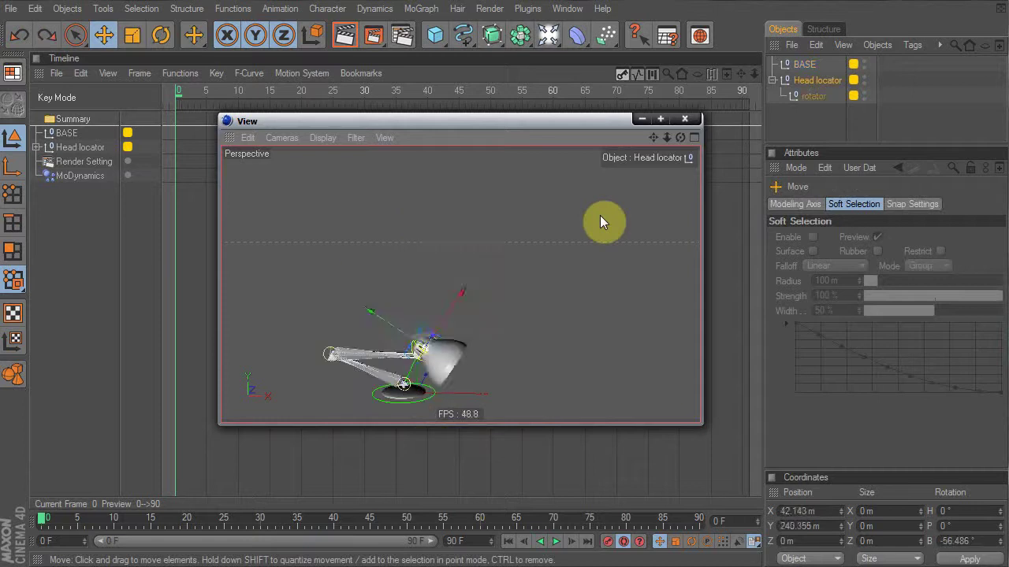
Raise the head locator to about X 71 m, Y 446 m to pose the lamp
{"action": "left_click_drag", "start_coordinate": [599, 215], "coordinate": [516, 291]}
{"action": "middle_click_drag", "start_coordinate": [529, 327], "coordinate": [545, 280], "text": "alt"}
{"action": "mouse_move", "coordinate": [476, 315]}
{"action": "left_mouse_down", "text": "alt"}
{"action": "mouse_move", "coordinate": [465, 315]}
{"action": "mouse_move", "coordinate": [475, 314]}
{"action": "left_mouse_up", "text": "alt"}
{"action": "left_click_drag", "start_coordinate": [385, 314], "coordinate": [447, 315], "text": "alt"}
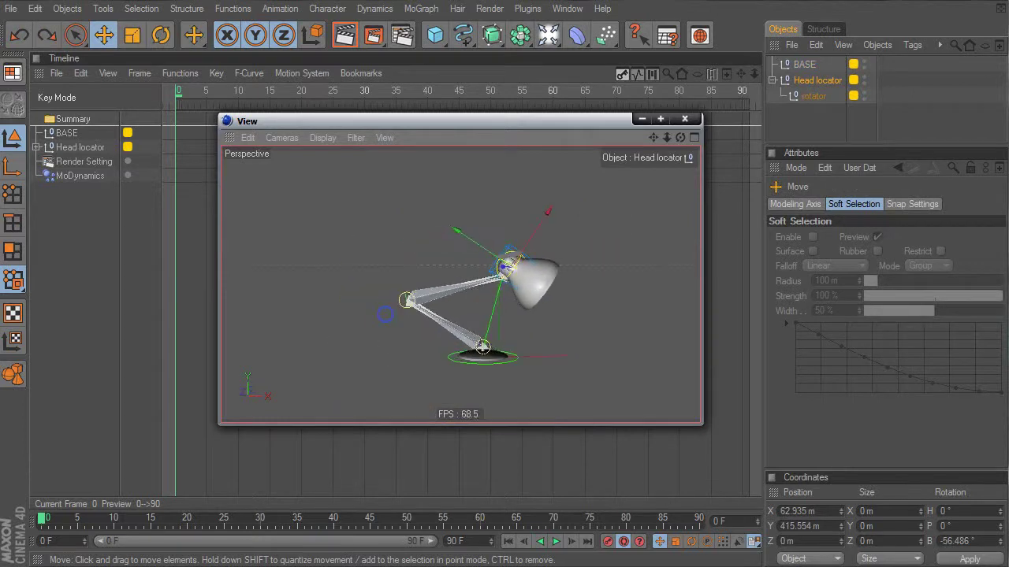
{"action": "right_click_drag", "start_coordinate": [385, 314], "coordinate": [447, 313], "text": "alt"}
{"action": "middle_click_drag", "start_coordinate": [551, 358], "coordinate": [523, 332], "text": "alt"}
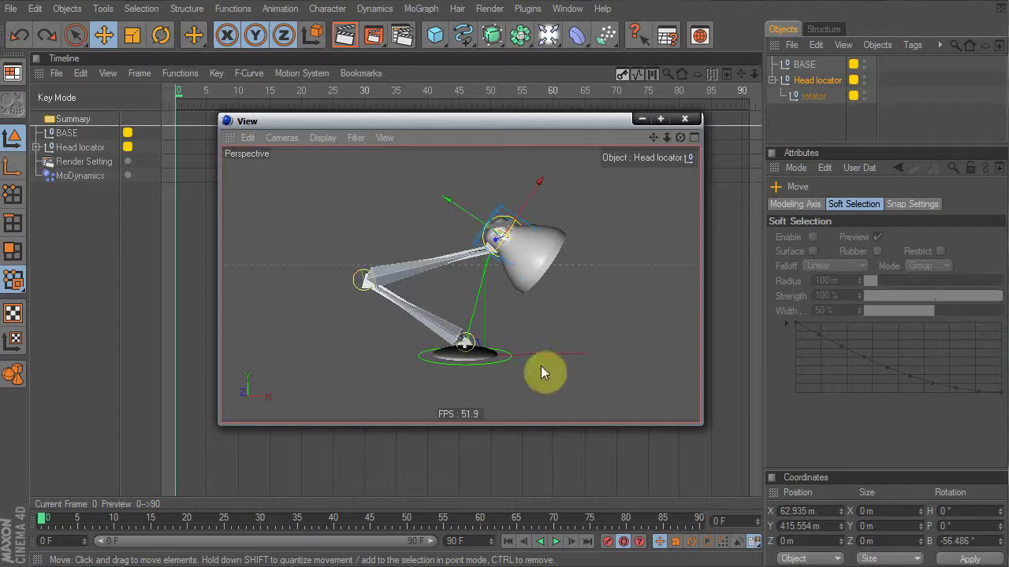
{"action": "left_click_drag", "start_coordinate": [505, 211], "coordinate": [506, 231]}
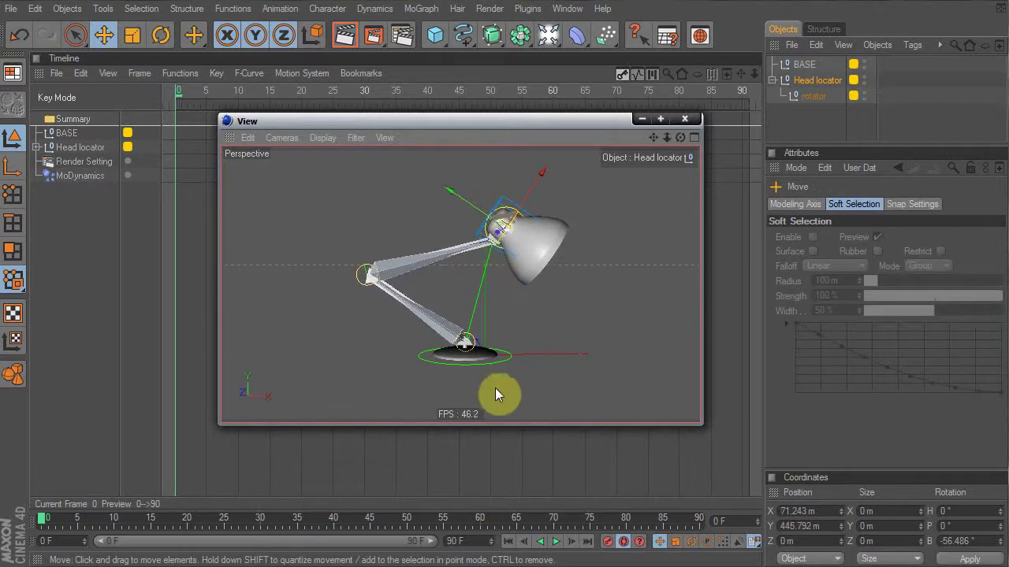
Shift the lamp base along X to about -85 m and go to frame 15
{"action": "left_click", "coordinate": [504, 358]}
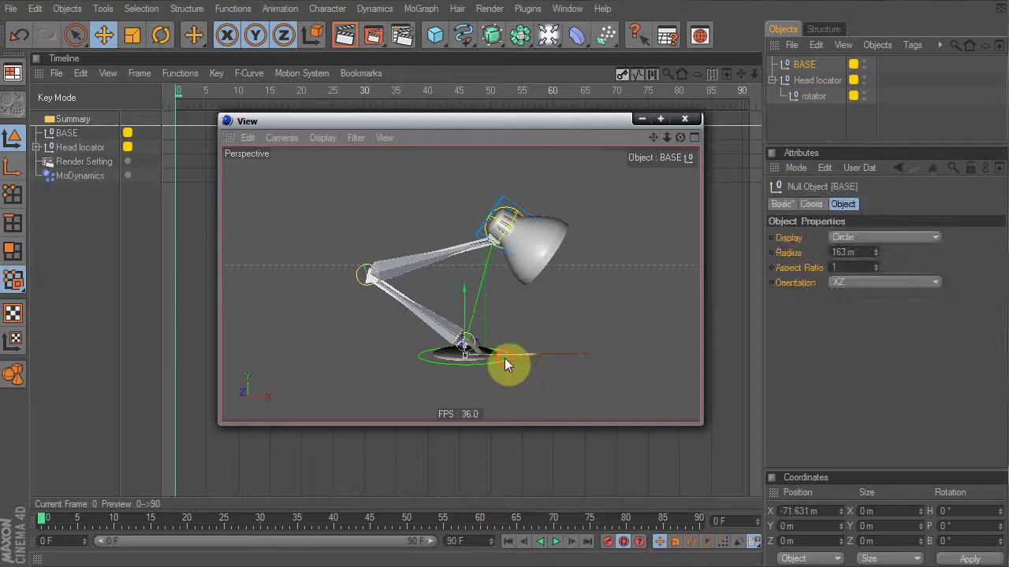
{"action": "left_click", "coordinate": [487, 351]}
{"action": "left_click_drag", "start_coordinate": [470, 347], "coordinate": [512, 360]}
{"action": "key", "text": "ctrl+z"}
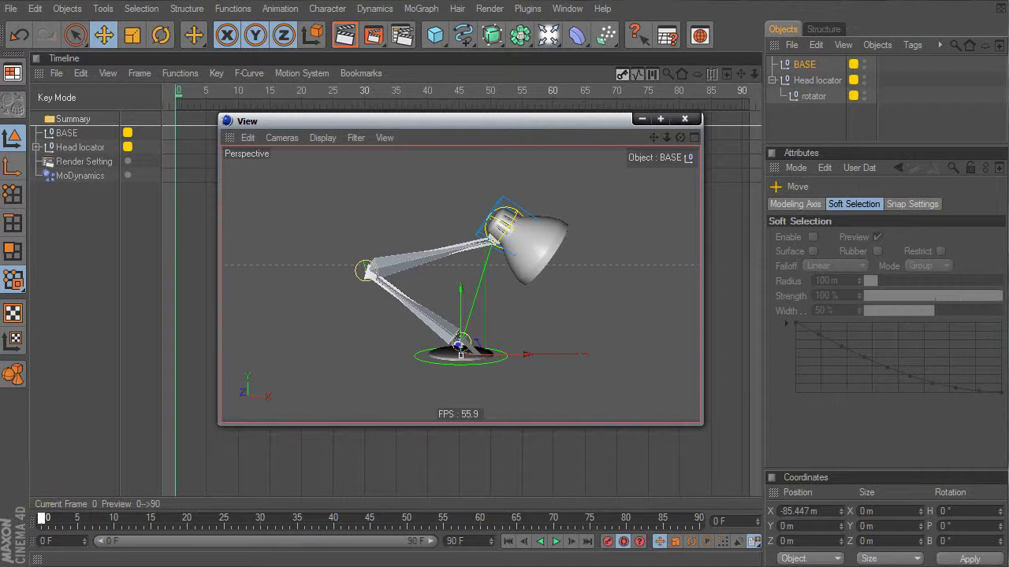
{"action": "left_click_drag", "start_coordinate": [42, 519], "coordinate": [155, 524]}
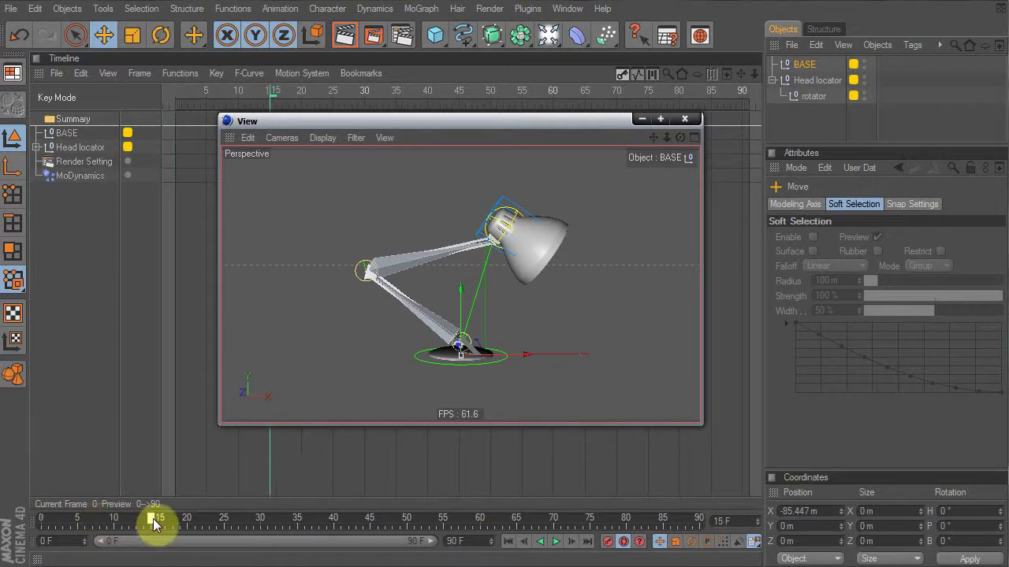
Lower the head locator to about X 46 m, Y 253 m at frame 15, and raise it to about X 171 m, Y 766 m at frame 30
{"action": "left_click", "coordinate": [502, 205]}
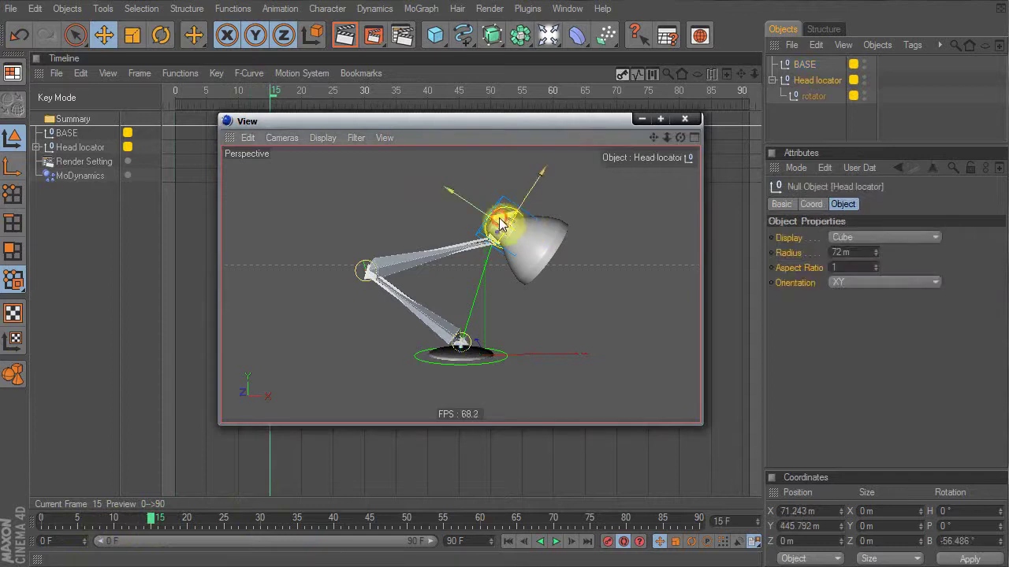
{"action": "left_click_drag", "start_coordinate": [498, 223], "coordinate": [494, 272]}
{"action": "key", "text": "F9"}
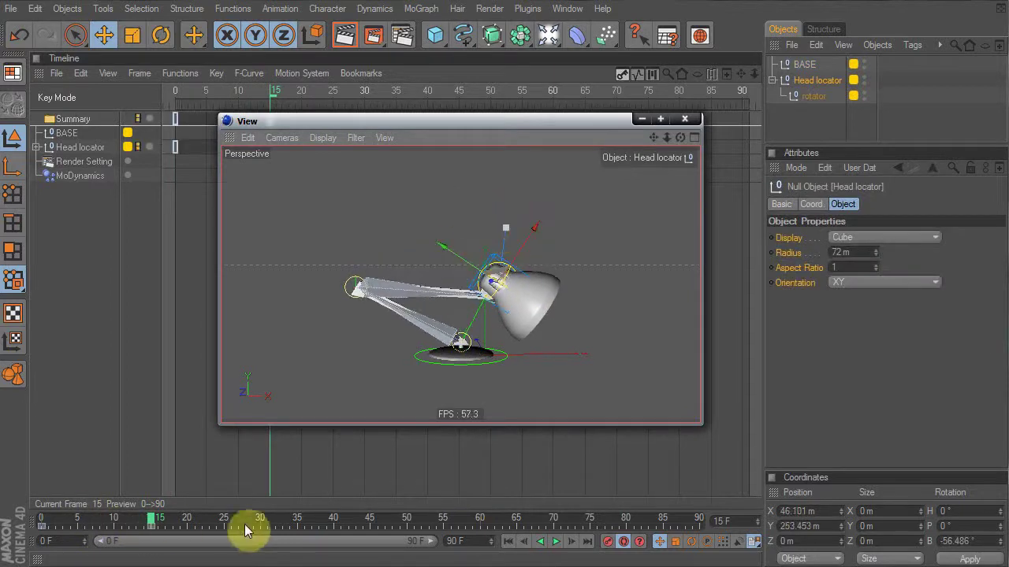
{"action": "left_click", "coordinate": [260, 523]}
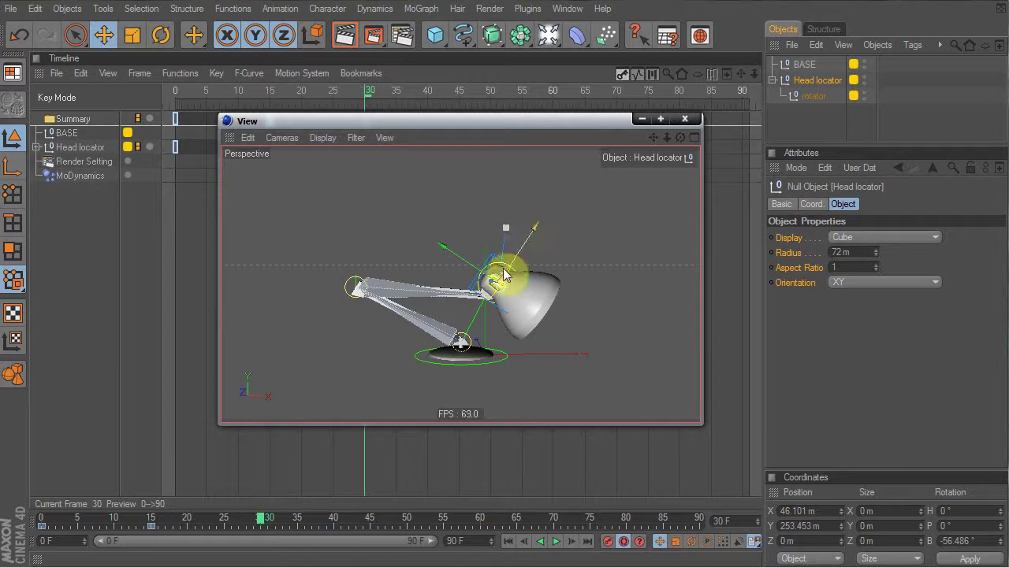
{"action": "left_click_drag", "start_coordinate": [498, 277], "coordinate": [556, 247]}
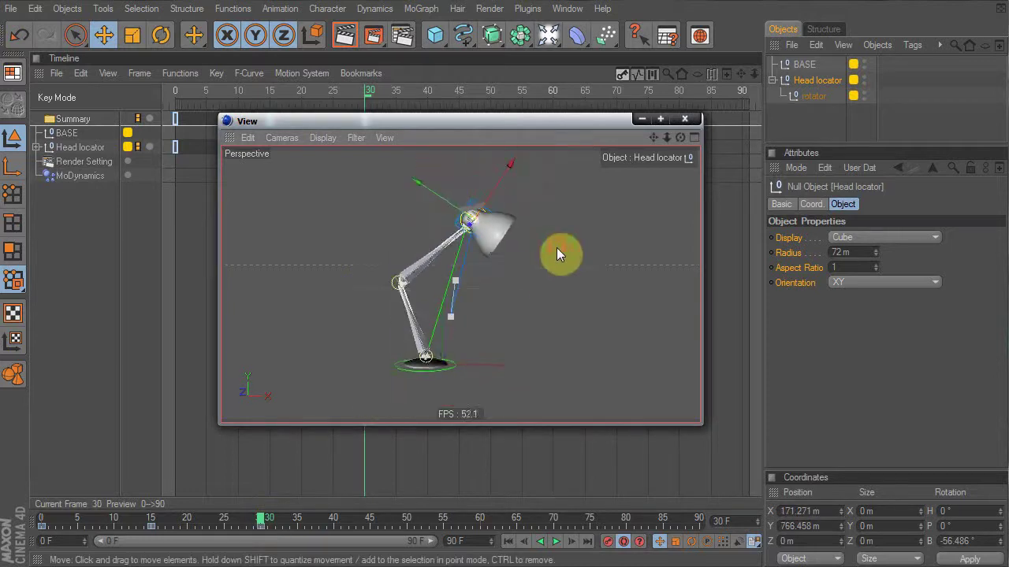
At frame 45, nudge the head locator and lift the lamp base into the jump at about X 192 m, Y 563 m
{"action": "left_click", "coordinate": [371, 522]}
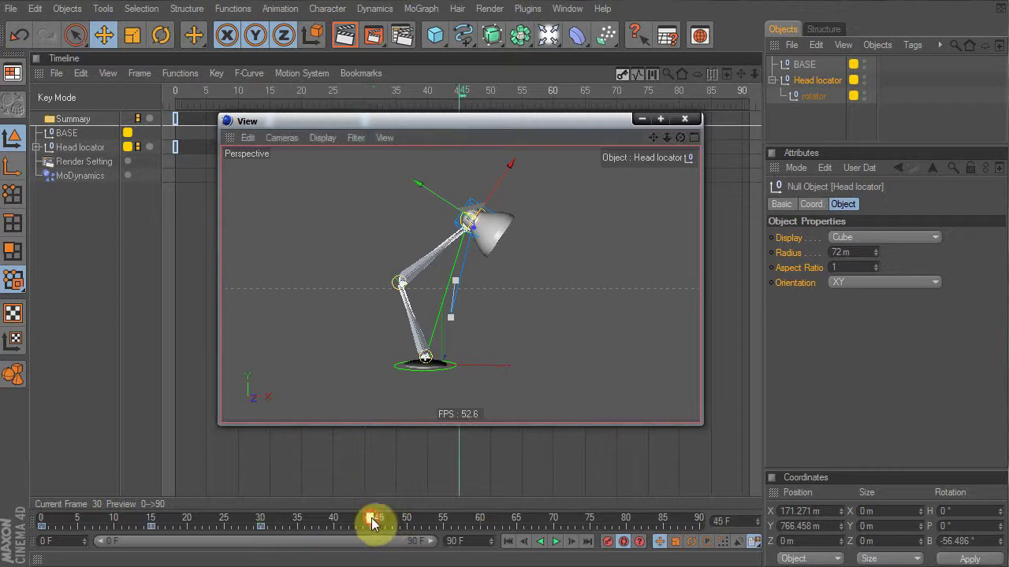
{"action": "mouse_move", "coordinate": [475, 216]}
{"action": "left_mouse_down"}
{"action": "mouse_move", "coordinate": [513, 189]}
{"action": "mouse_move", "coordinate": [475, 213]}
{"action": "left_mouse_up"}
{"action": "left_click", "coordinate": [446, 375]}
{"action": "left_click_drag", "start_coordinate": [451, 369], "coordinate": [503, 263]}
Try retiming keyframes along the time ruler, singly and as a selected range, and undo the moves
{"action": "left_click", "coordinate": [43, 527]}
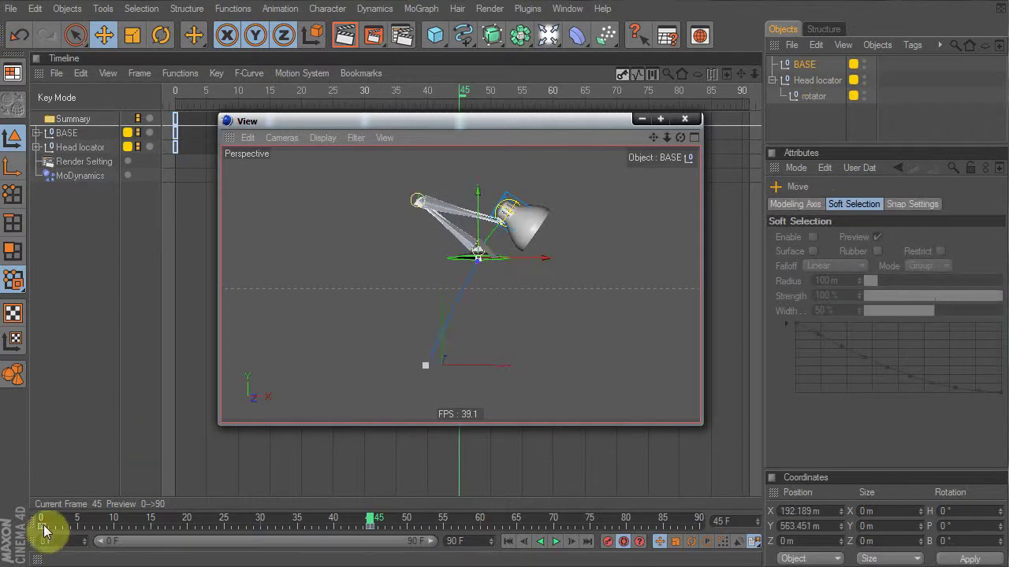
{"action": "left_click_drag", "start_coordinate": [44, 528], "coordinate": [156, 528]}
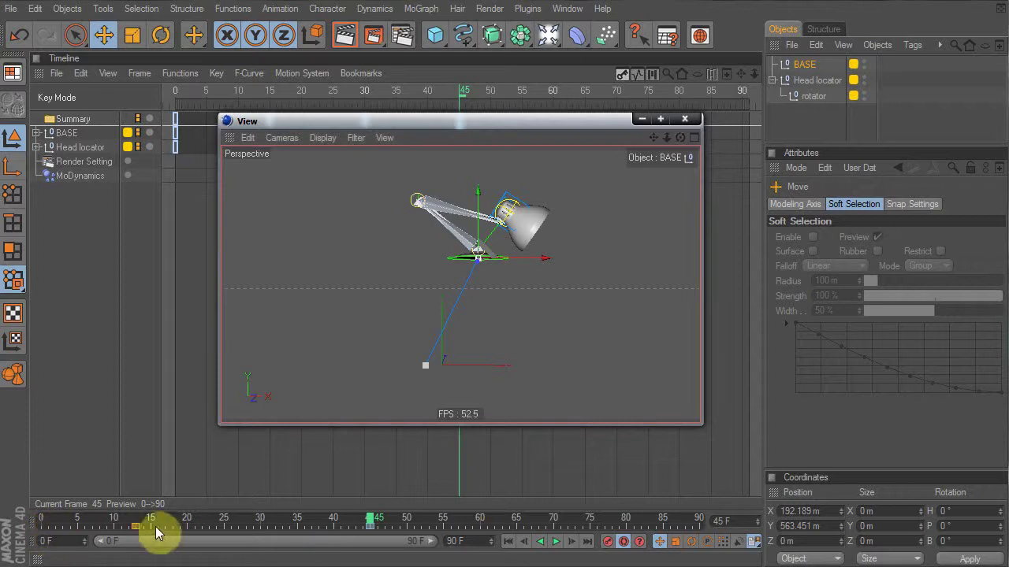
{"action": "mouse_move", "coordinate": [264, 529]}
{"action": "left_mouse_down"}
{"action": "mouse_move", "coordinate": [298, 528]}
{"action": "mouse_move", "coordinate": [272, 526]}
{"action": "left_mouse_up"}
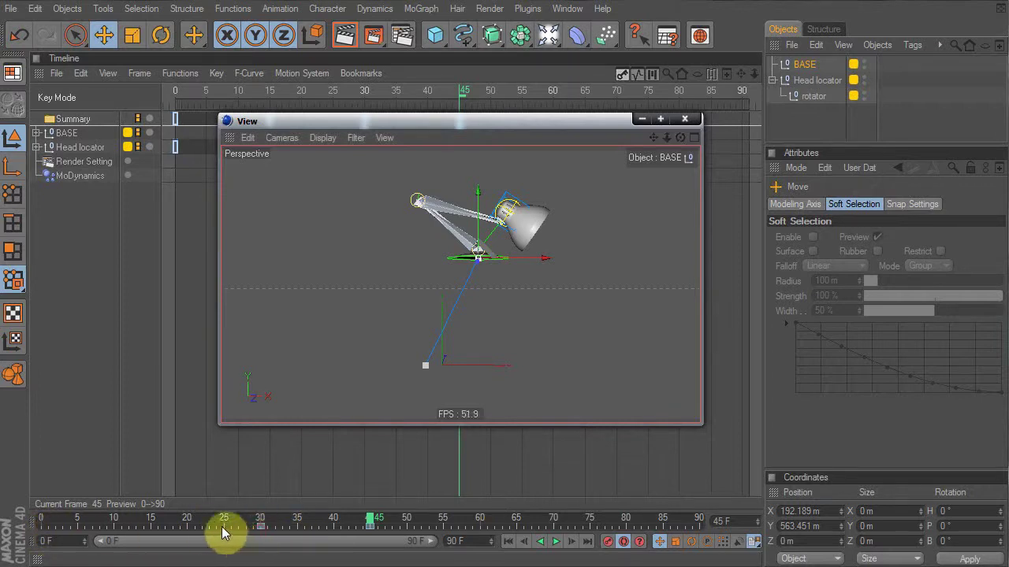
{"action": "left_click_drag", "start_coordinate": [220, 532], "coordinate": [430, 535]}
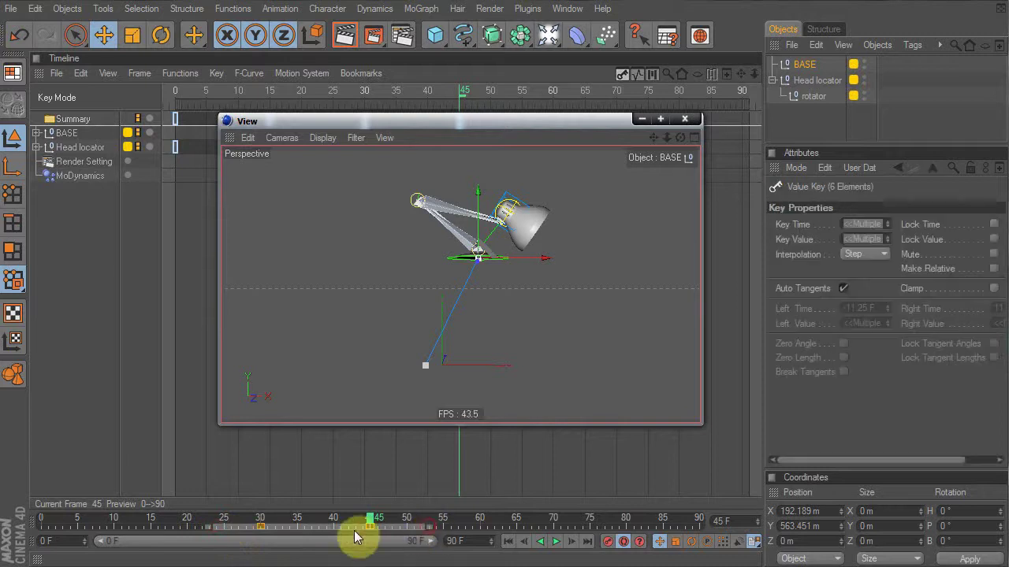
{"action": "mouse_move", "coordinate": [329, 528]}
{"action": "left_mouse_down"}
{"action": "mouse_move", "coordinate": [372, 527]}
{"action": "mouse_move", "coordinate": [317, 530]}
{"action": "left_mouse_up"}
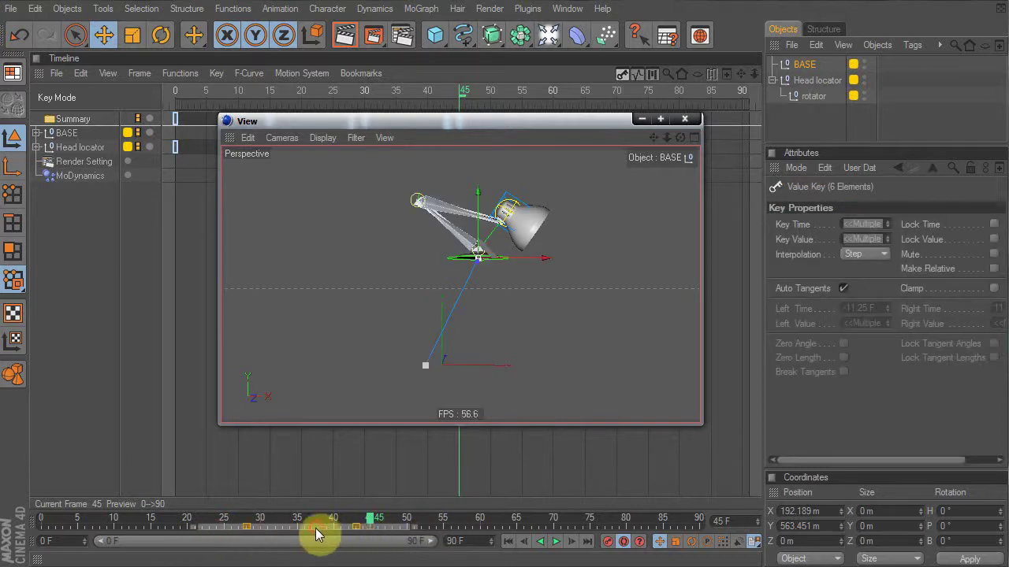
{"action": "key", "text": "ctrl+z"}
{"action": "left_click", "coordinate": [170, 526]}
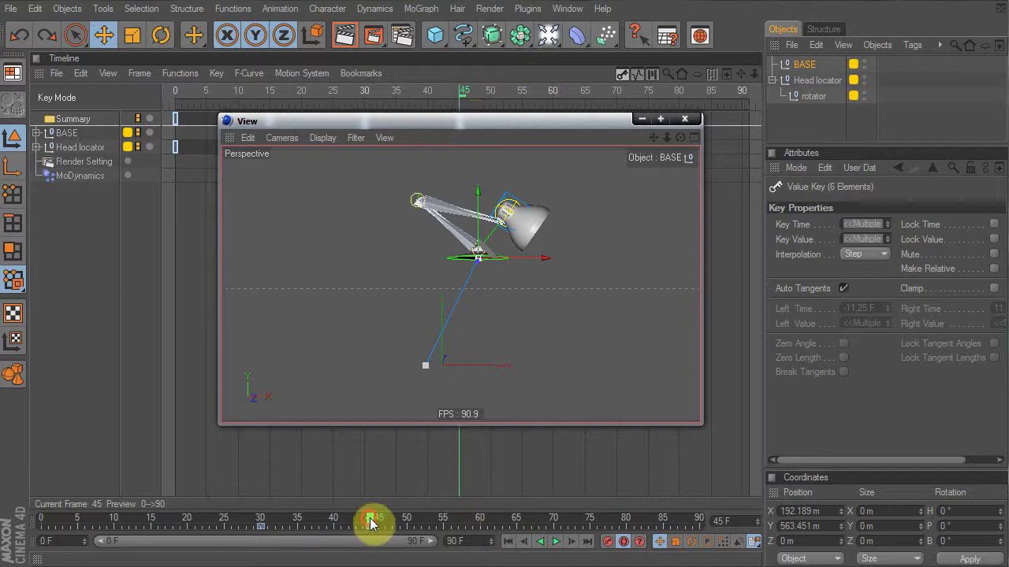
At frame 60, land the lamp base at about X 362 m with its Y position at 0 m
{"action": "left_click_drag", "start_coordinate": [372, 524], "coordinate": [480, 522]}
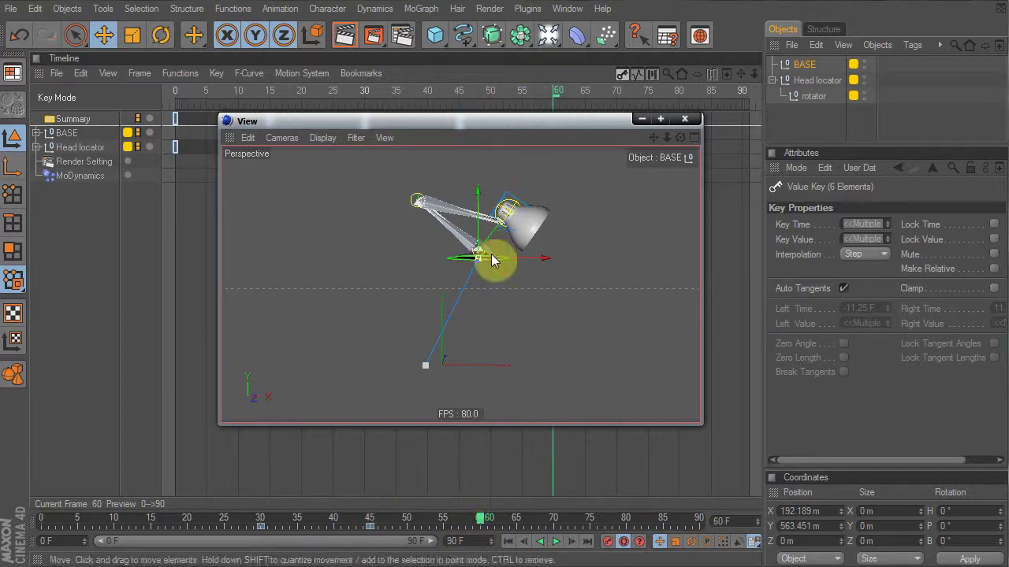
{"action": "left_click_drag", "start_coordinate": [492, 261], "coordinate": [520, 363]}
{"action": "left_click", "coordinate": [828, 524]}
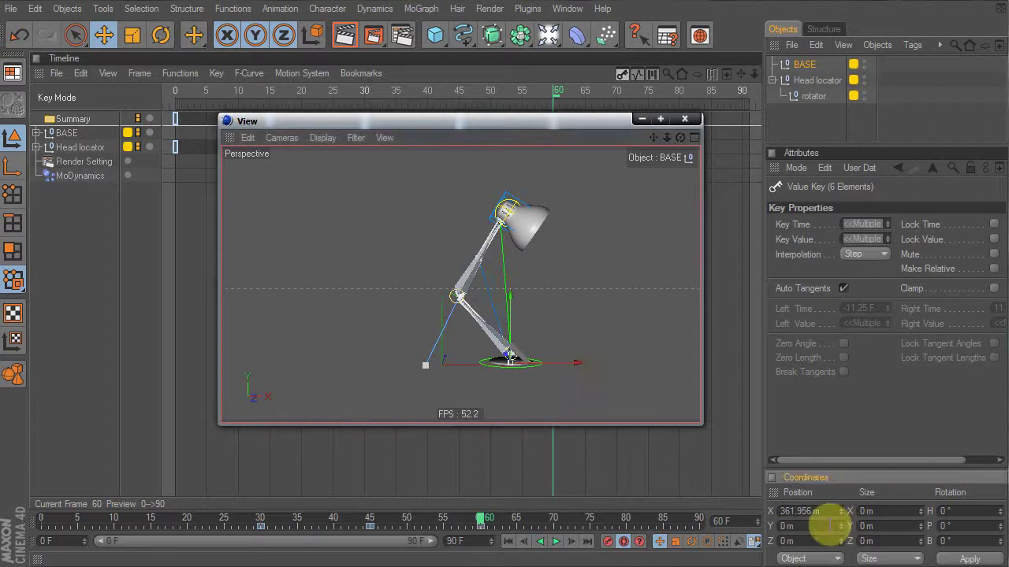
{"action": "key", "text": "Return"}
Lower the head locator to about X 544 m, Y 452 m at frame 60
{"action": "left_click_drag", "start_coordinate": [507, 200], "coordinate": [546, 283]}
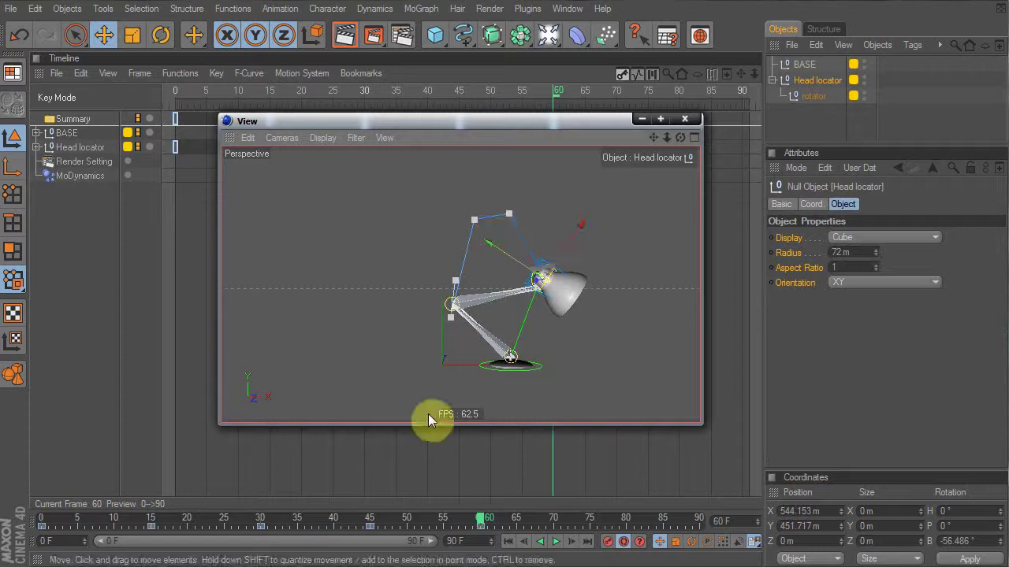
{"action": "mouse_move", "coordinate": [479, 520]}
{"action": "left_mouse_down"}
{"action": "mouse_move", "coordinate": [77, 526]}
{"action": "mouse_move", "coordinate": [496, 529]}
{"action": "mouse_move", "coordinate": [31, 526]}
{"action": "mouse_move", "coordinate": [517, 509]}
{"action": "mouse_move", "coordinate": [3, 488]}
{"action": "mouse_move", "coordinate": [500, 491]}
{"action": "mouse_move", "coordinate": [466, 500]}
{"action": "mouse_move", "coordinate": [486, 516]}
{"action": "mouse_move", "coordinate": [599, 521]}
{"action": "mouse_move", "coordinate": [481, 524]}
{"action": "left_mouse_up"}
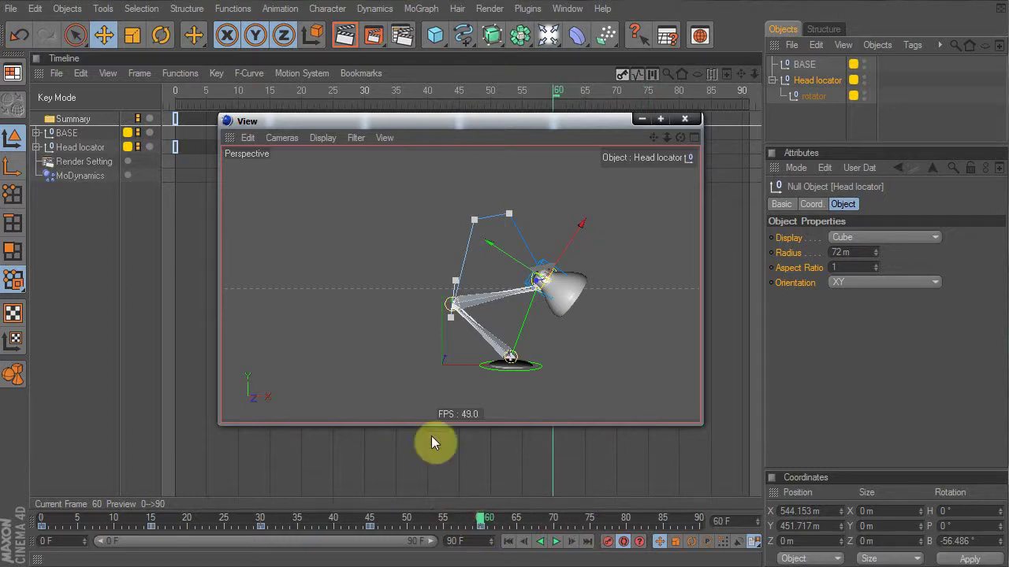
{"action": "left_click_drag", "start_coordinate": [480, 520], "coordinate": [480, 547]}
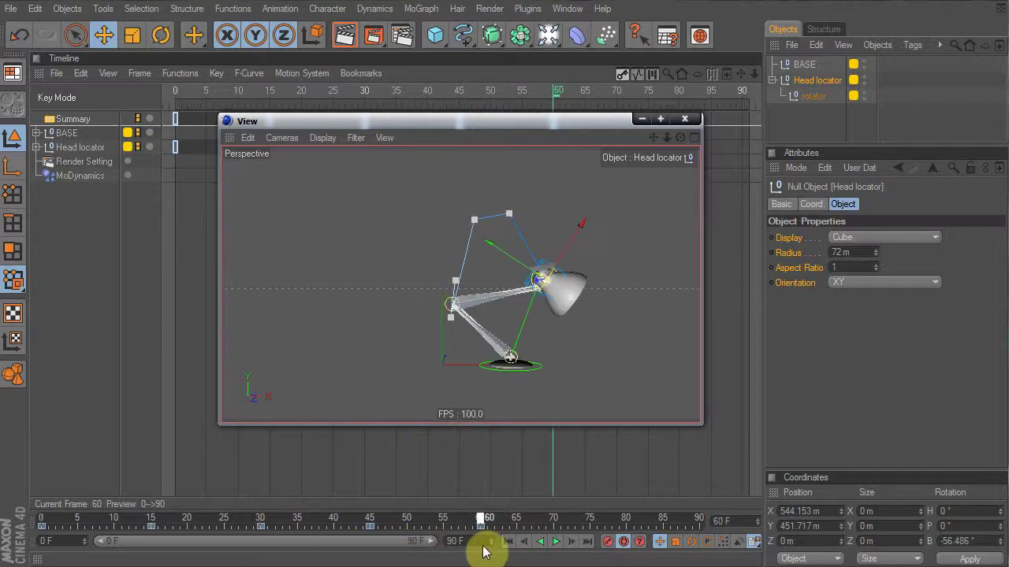
Deselect the head locator and select the rotator null around the lamp head
{"action": "left_click_drag", "start_coordinate": [551, 315], "coordinate": [552, 327], "text": "alt"}
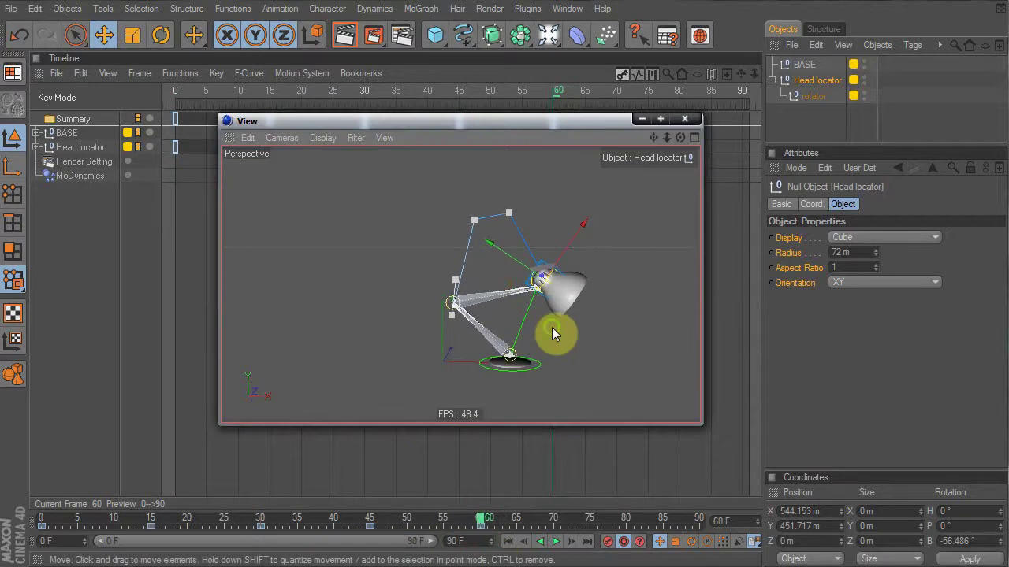
{"action": "middle_click_drag", "start_coordinate": [552, 327], "coordinate": [492, 320], "text": "alt"}
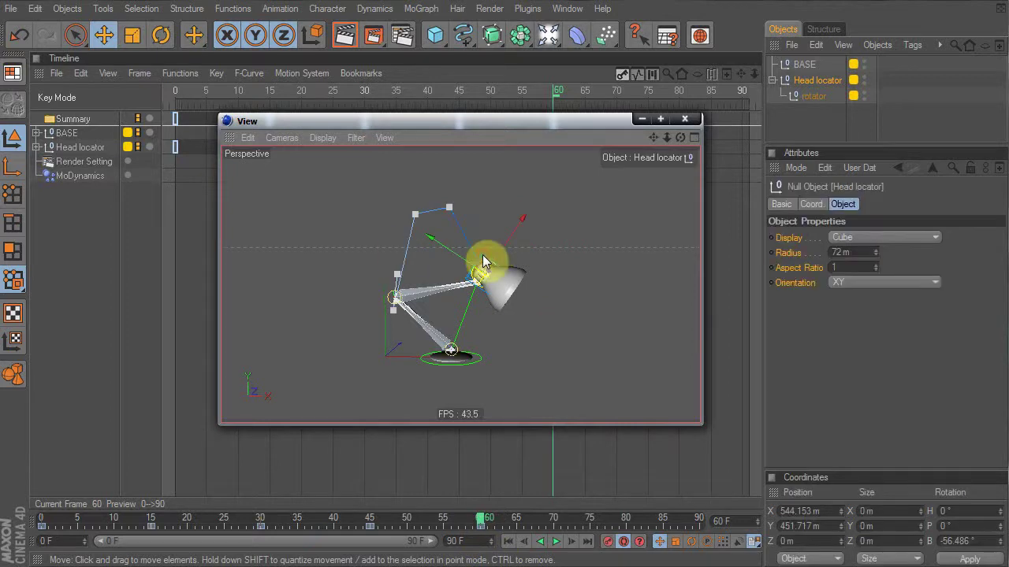
{"action": "left_click", "coordinate": [604, 231]}
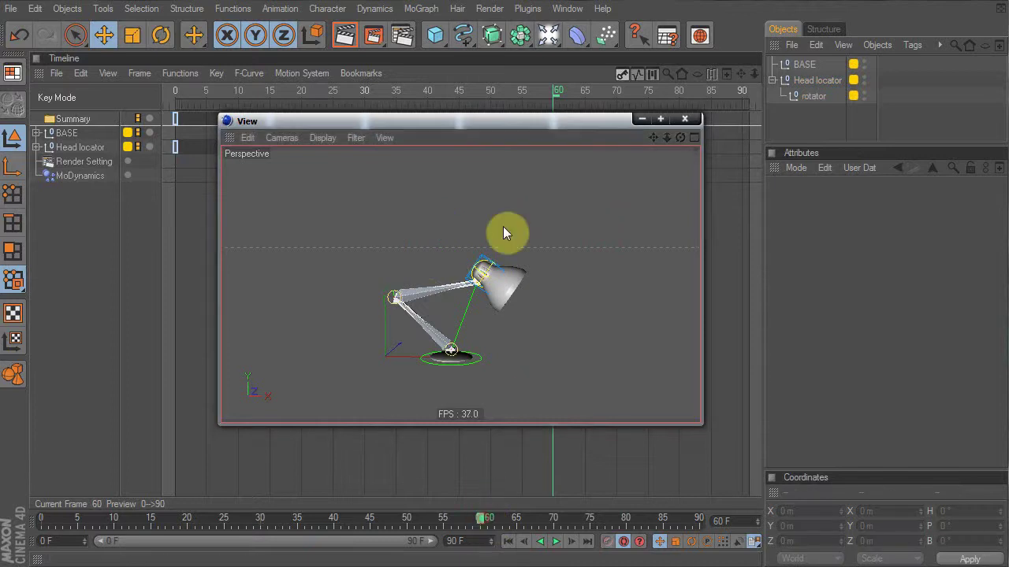
{"action": "scroll", "coordinate": [465, 275], "scroll_direction": "up", "scroll_amount": 3}
{"action": "middle_click_drag", "start_coordinate": [502, 280], "coordinate": [473, 257], "text": "alt"}
{"action": "left_click", "coordinate": [473, 221]}
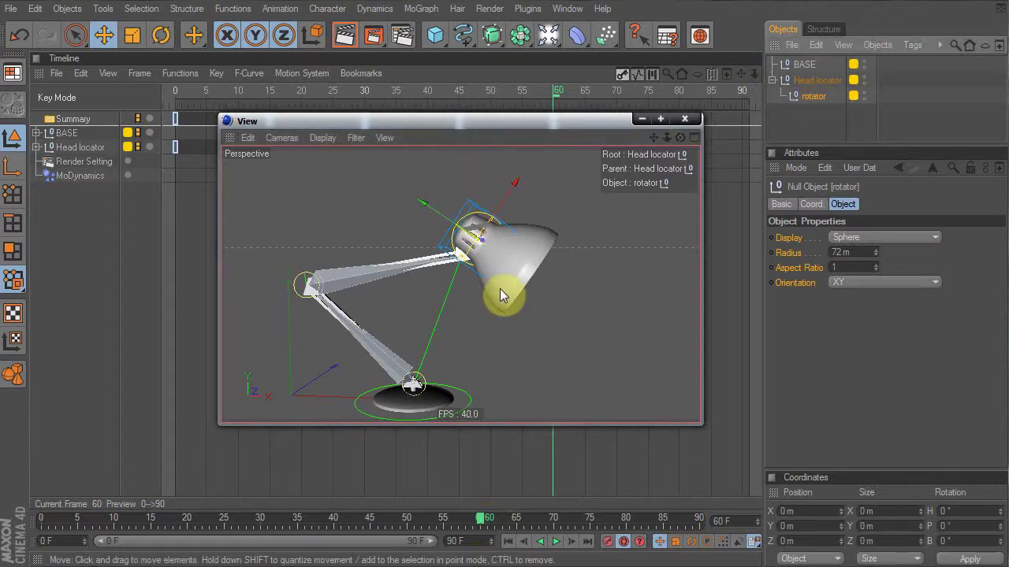
Rotate the rotator at frame 70 to about H 64°, P -75°, B 63°, turning the lamp head toward the viewer
{"action": "mouse_move", "coordinate": [479, 520]}
{"action": "left_mouse_down"}
{"action": "mouse_move", "coordinate": [439, 523]}
{"action": "mouse_move", "coordinate": [489, 524]}
{"action": "left_mouse_up"}
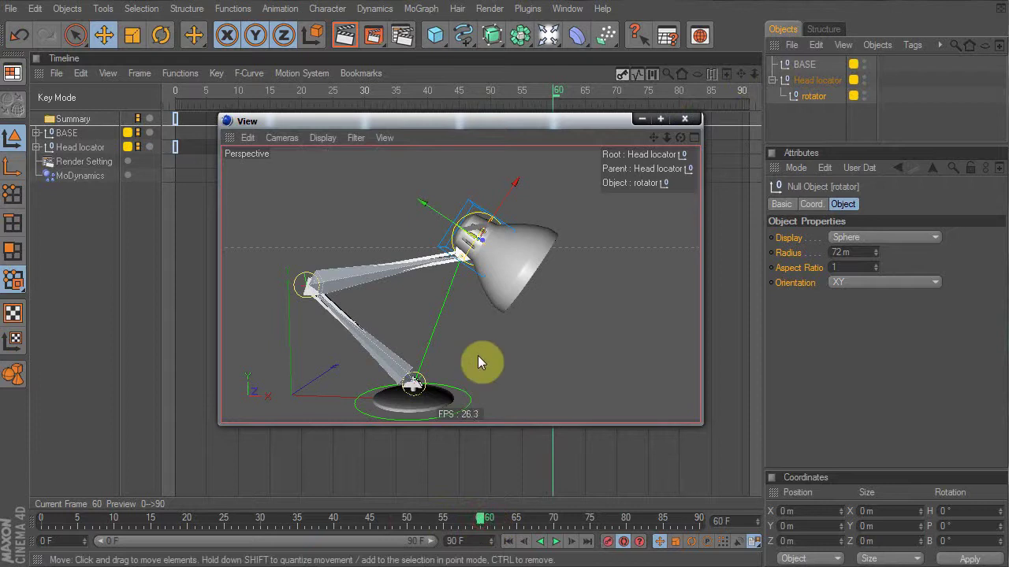
{"action": "left_click_drag", "start_coordinate": [484, 523], "coordinate": [553, 523]}
{"action": "key", "text": "r"}
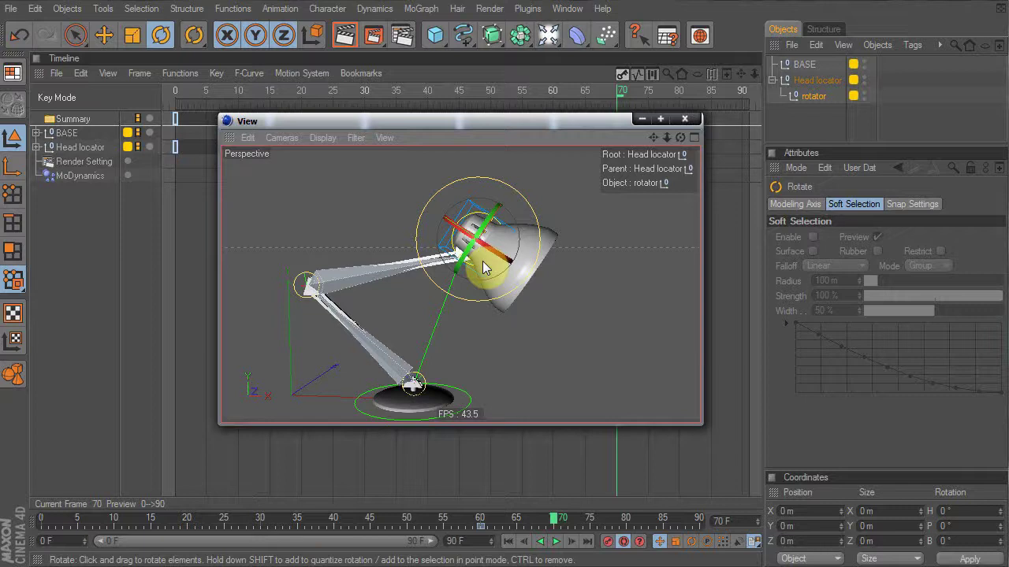
{"action": "left_click_drag", "start_coordinate": [473, 243], "coordinate": [431, 211]}
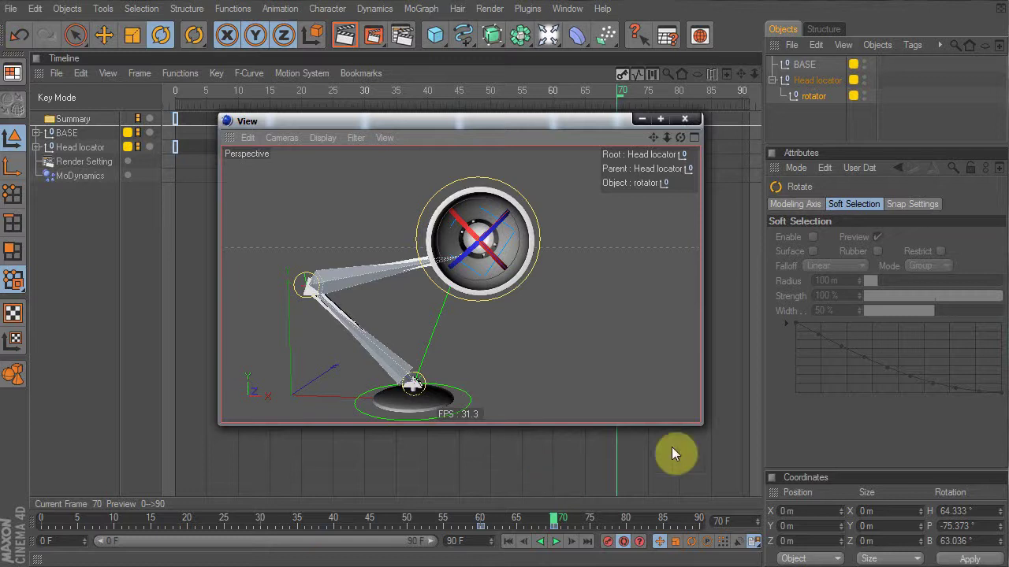
Try extending the rotated pose to frames 80 and 90, scrub back to frame 68 and undo the last change
{"action": "left_click_drag", "start_coordinate": [557, 520], "coordinate": [626, 519]}
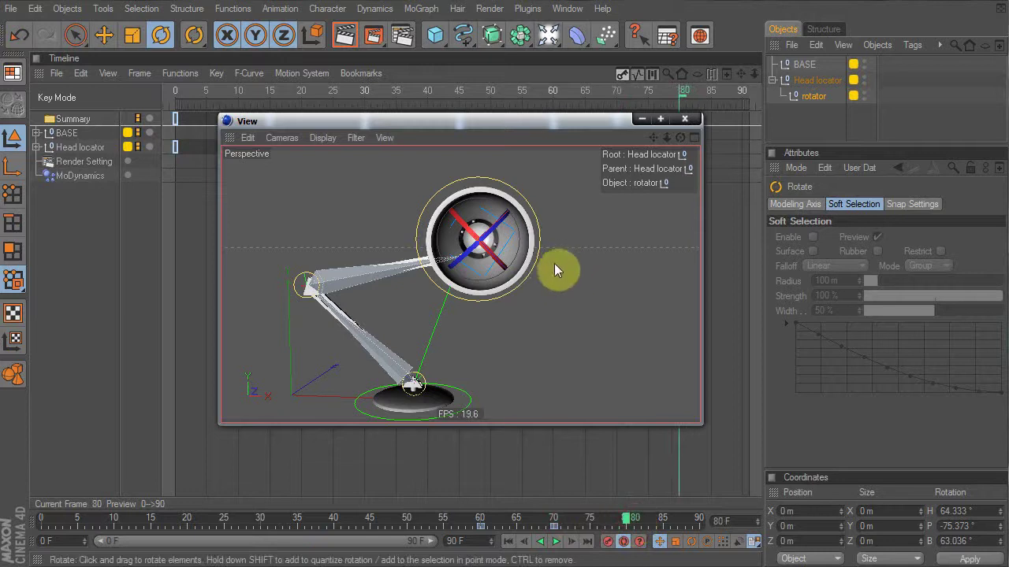
{"action": "left_click", "coordinate": [699, 520]}
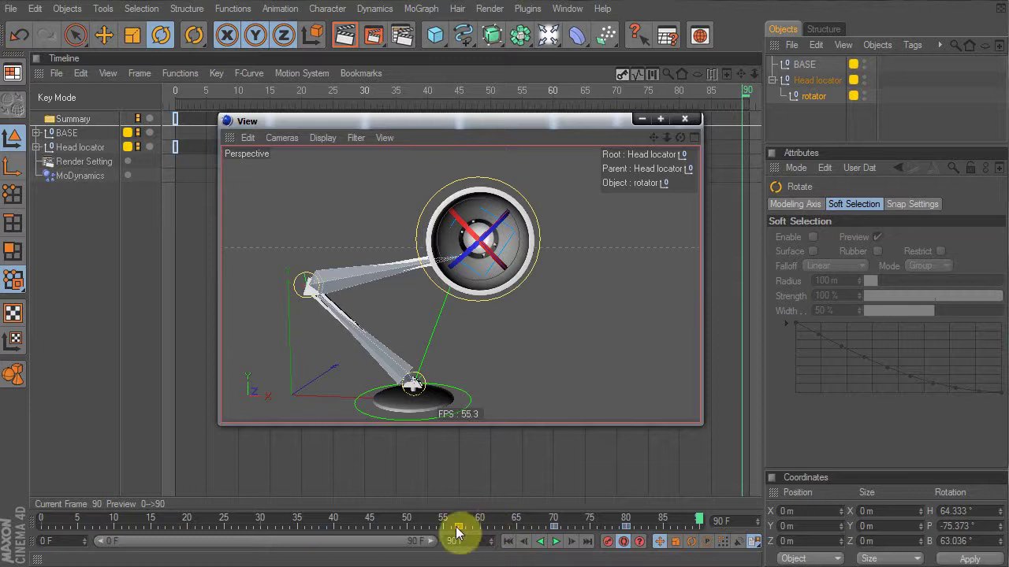
{"action": "mouse_move", "coordinate": [698, 527]}
{"action": "left_mouse_down"}
{"action": "mouse_move", "coordinate": [622, 544]}
{"action": "mouse_move", "coordinate": [474, 526]}
{"action": "mouse_move", "coordinate": [700, 525]}
{"action": "mouse_move", "coordinate": [449, 522]}
{"action": "mouse_move", "coordinate": [540, 532]}
{"action": "left_mouse_up"}
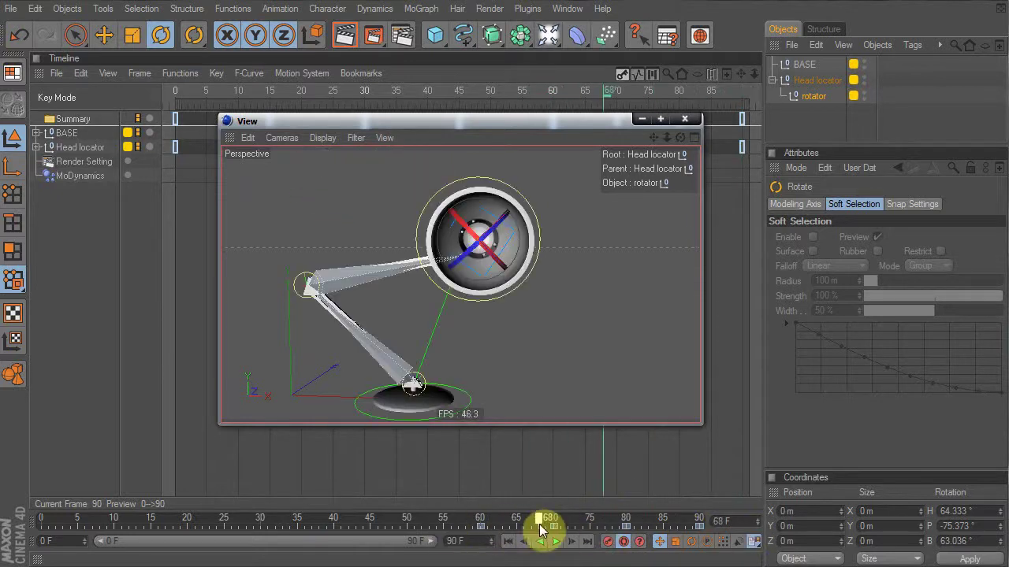
{"action": "key", "text": "ctrl+z"}
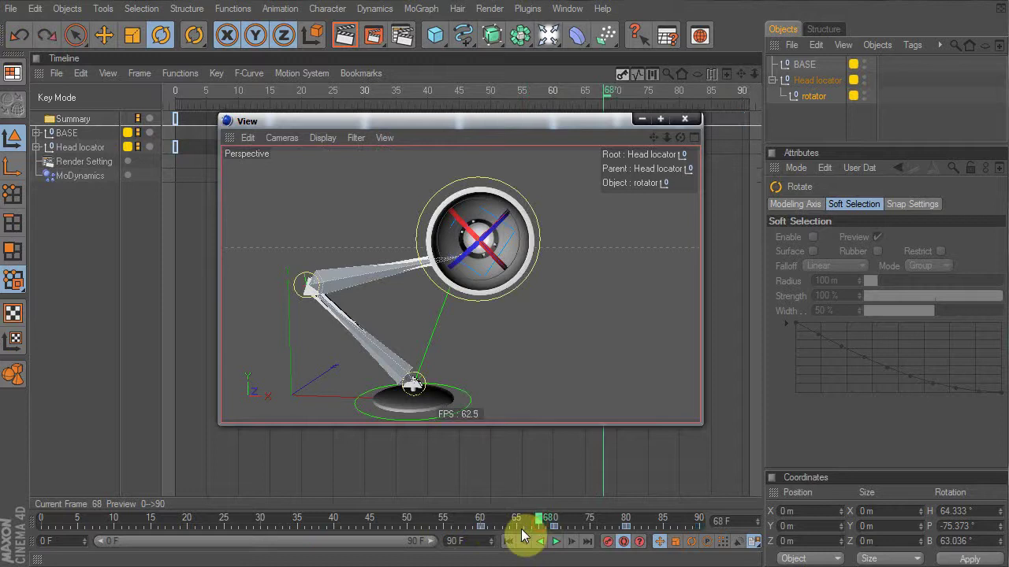
Rotate the rotator at frame 60 to about H -6°, P -3°, B 11°, and at frame 75 to about H 88°, P -57°, B 84°
{"action": "mouse_move", "coordinate": [498, 524]}
{"action": "left_mouse_down"}
{"action": "mouse_move", "coordinate": [457, 525]}
{"action": "mouse_move", "coordinate": [589, 523]}
{"action": "mouse_move", "coordinate": [479, 527]}
{"action": "left_mouse_up"}
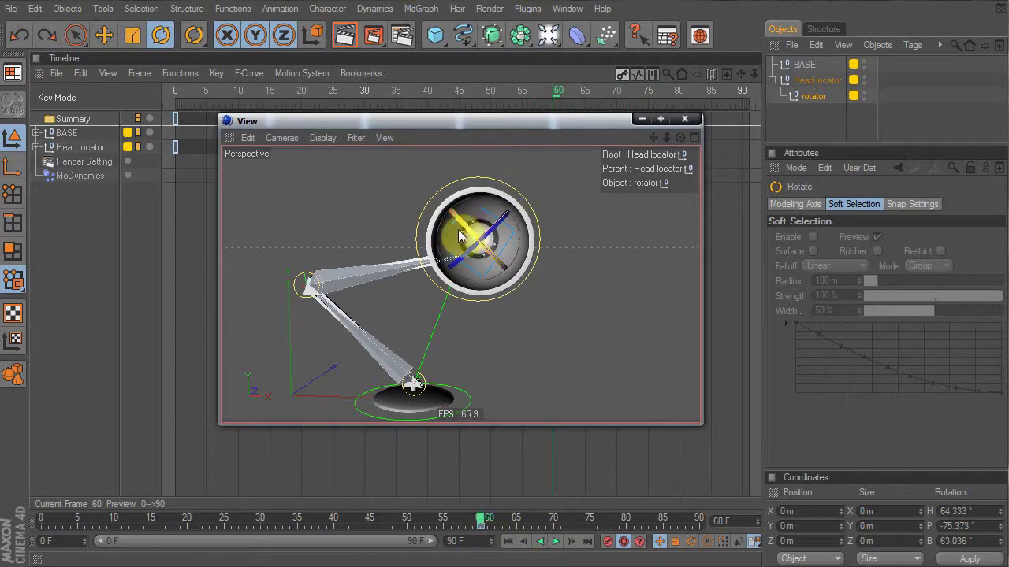
{"action": "left_click_drag", "start_coordinate": [457, 232], "coordinate": [513, 286]}
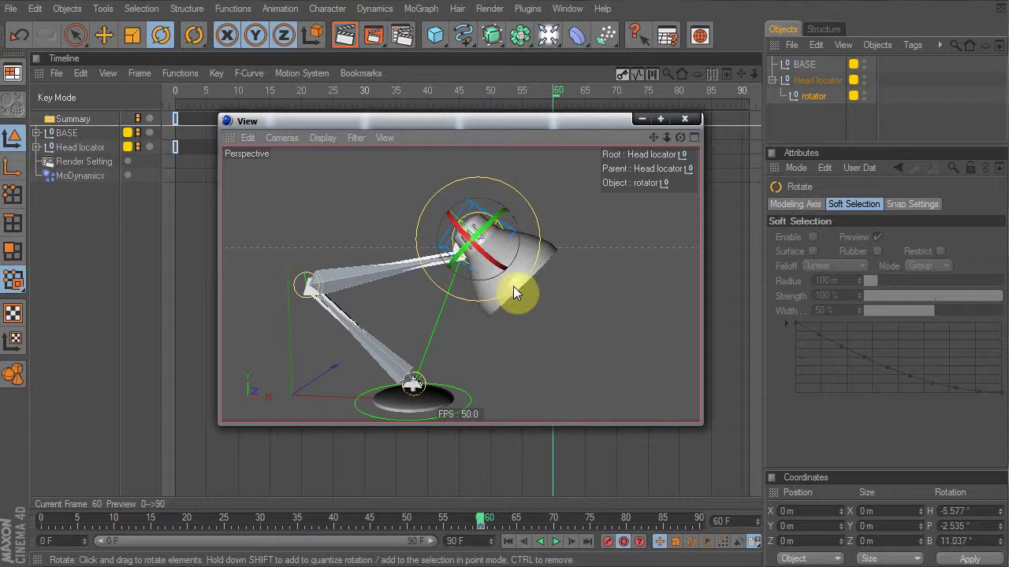
{"action": "left_click_drag", "start_coordinate": [553, 519], "coordinate": [592, 518]}
{"action": "left_click_drag", "start_coordinate": [480, 276], "coordinate": [467, 228]}
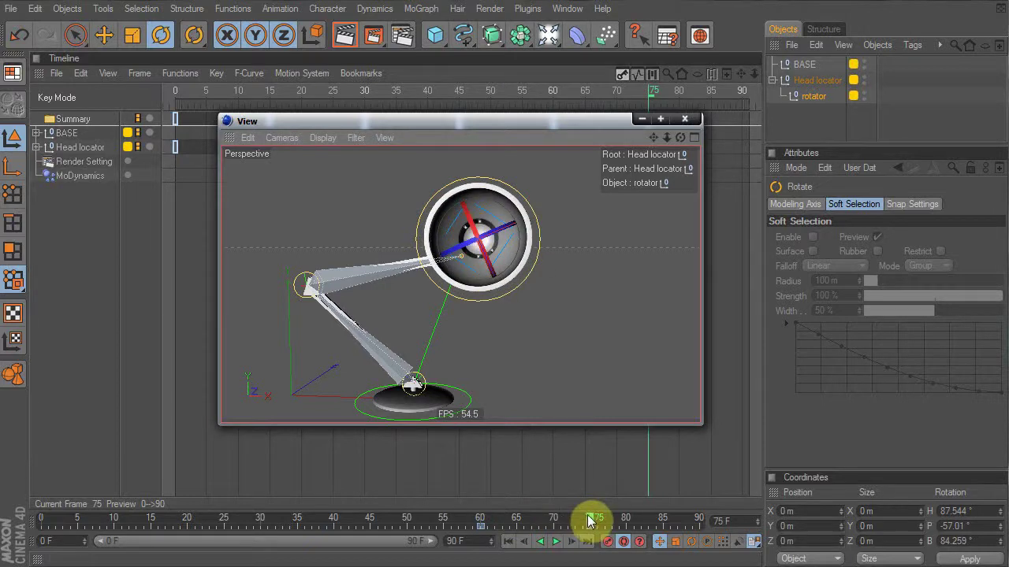
{"action": "left_click_drag", "start_coordinate": [592, 520], "coordinate": [465, 520]}
Undo the rotator's rotations at frames 60 and 75
{"action": "right_click_drag", "start_coordinate": [513, 207], "coordinate": [450, 207], "text": "alt"}
{"action": "key", "text": "ctrl+z"}
{"action": "key", "text": "ctrl+z"}
{"action": "key", "text": "ctrl+z"}
{"action": "key", "text": "ctrl+z"}
{"action": "key", "text": "ctrl+z"}
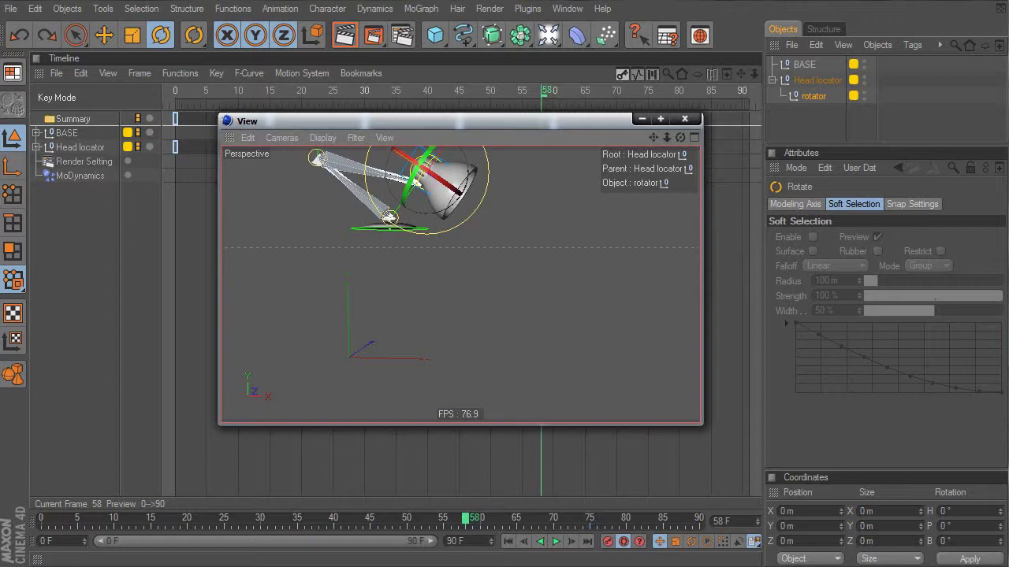
Return to frame 60 and turn on rotation recording for keyframes
{"action": "left_click", "coordinate": [480, 519]}
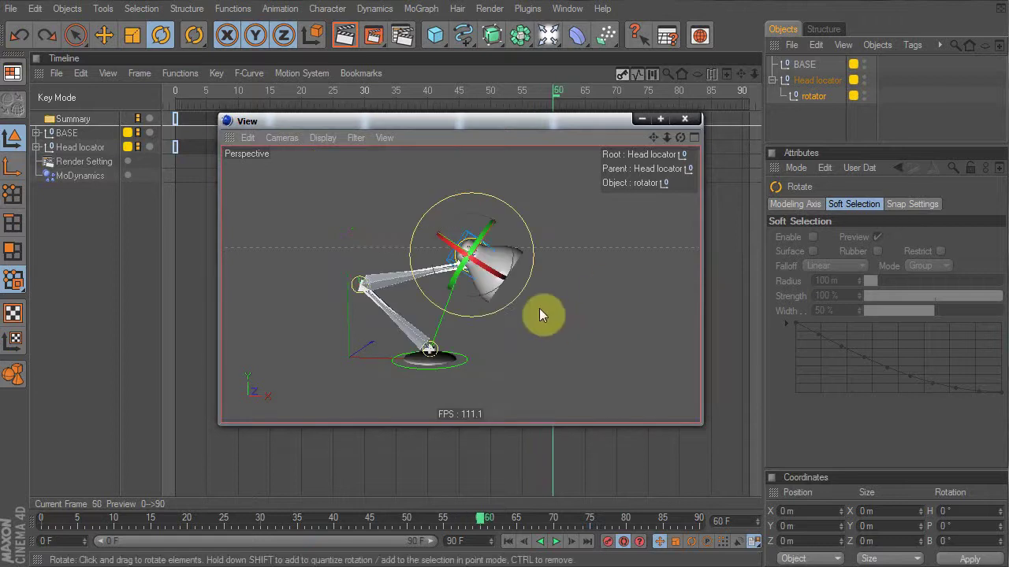
{"action": "right_click_drag", "start_coordinate": [442, 314], "coordinate": [500, 315], "text": "alt"}
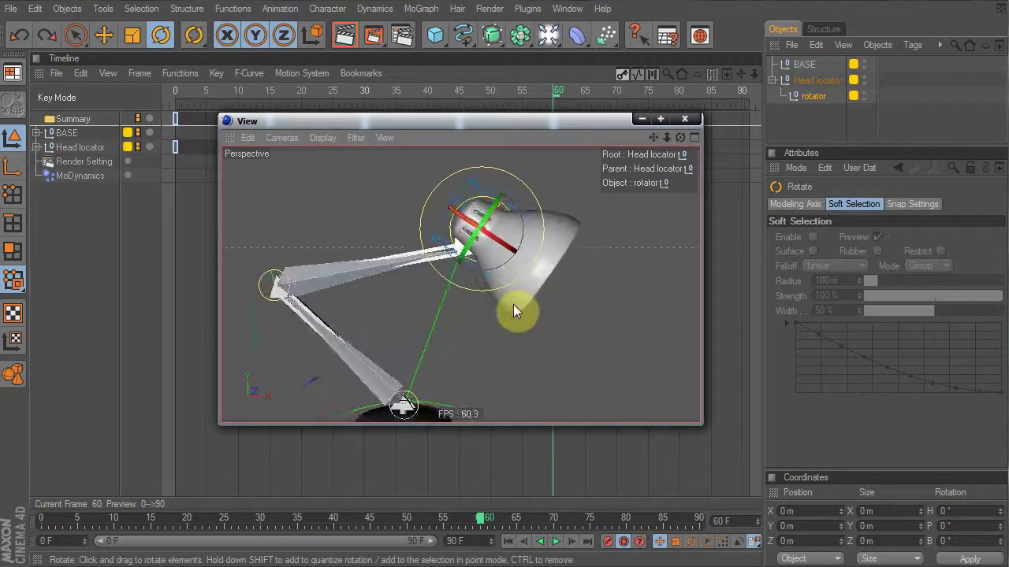
{"action": "mouse_move", "coordinate": [514, 305]}
{"action": "left_mouse_down", "text": "alt"}
{"action": "mouse_move", "coordinate": [583, 312]}
{"action": "mouse_move", "coordinate": [520, 307]}
{"action": "left_mouse_up", "text": "alt"}
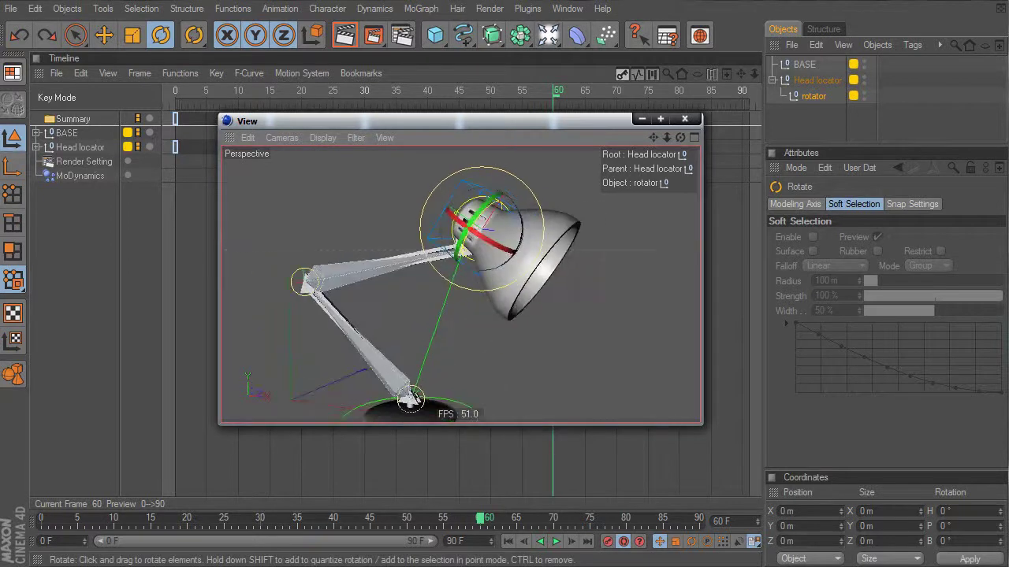
{"action": "left_click", "coordinate": [690, 543]}
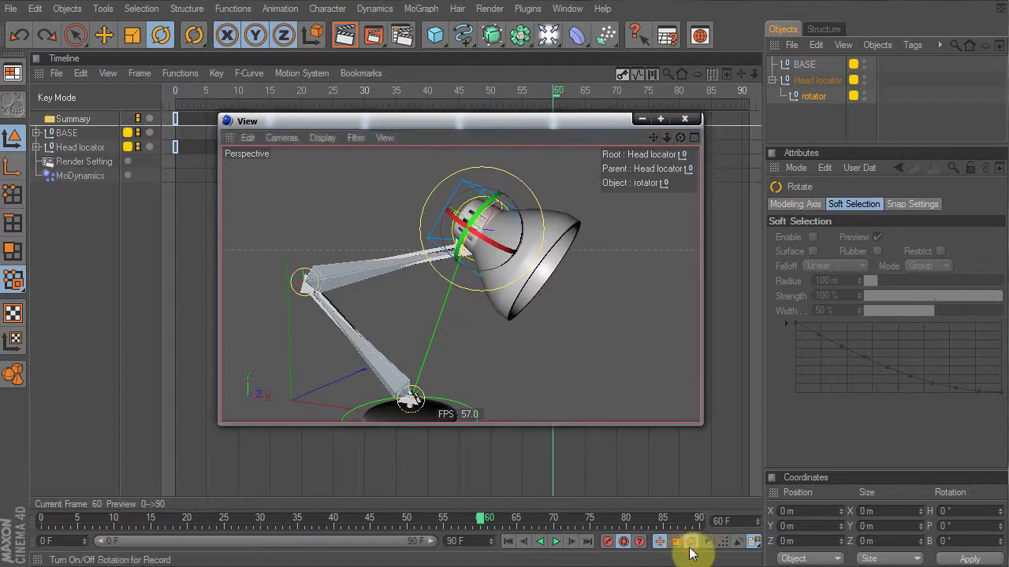
Limit key recording to rotation only and key the rotator's unrotated pose at frame 60
{"action": "left_click", "coordinate": [675, 543]}
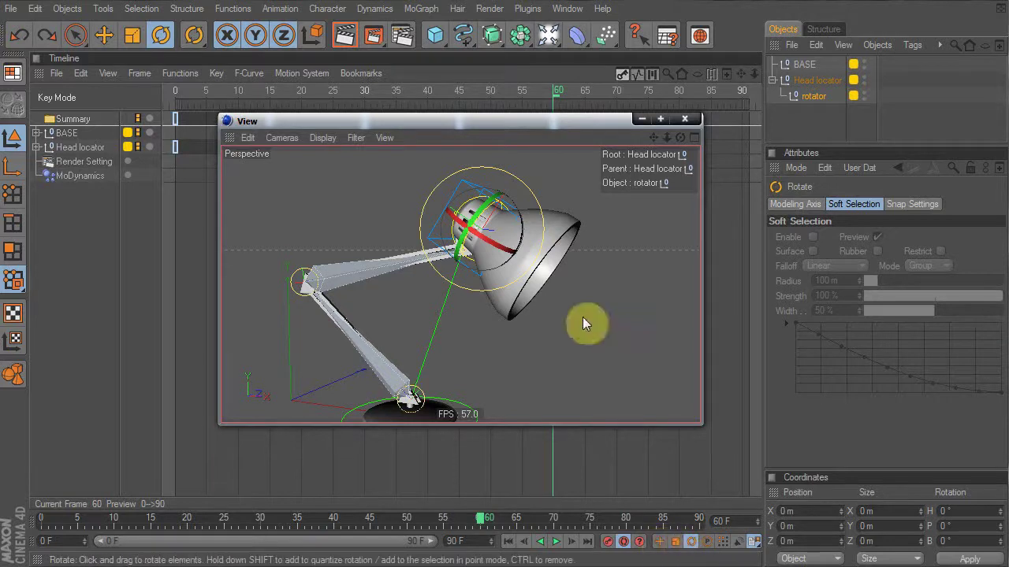
{"action": "left_click_drag", "start_coordinate": [582, 318], "coordinate": [551, 324], "text": "alt"}
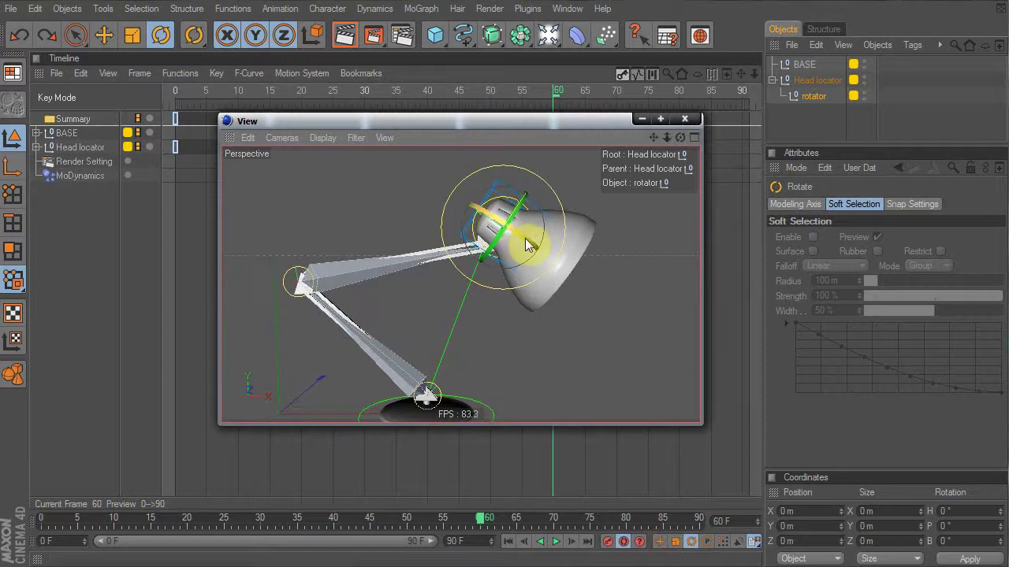
{"action": "mouse_move", "coordinate": [528, 246]}
{"action": "left_mouse_down"}
{"action": "mouse_move", "coordinate": [536, 260]}
{"action": "mouse_move", "coordinate": [533, 249]}
{"action": "left_mouse_up"}
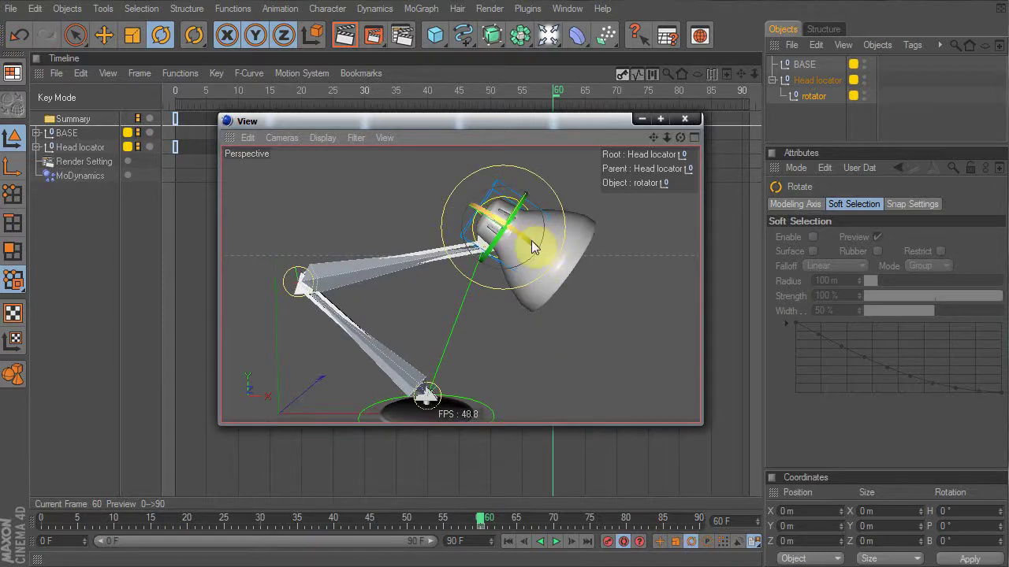
At frame 70, rotate the rotator to about H -164°, P -97°, B -155°, turning the lampshade to face the camera
{"action": "left_click", "coordinate": [552, 518]}
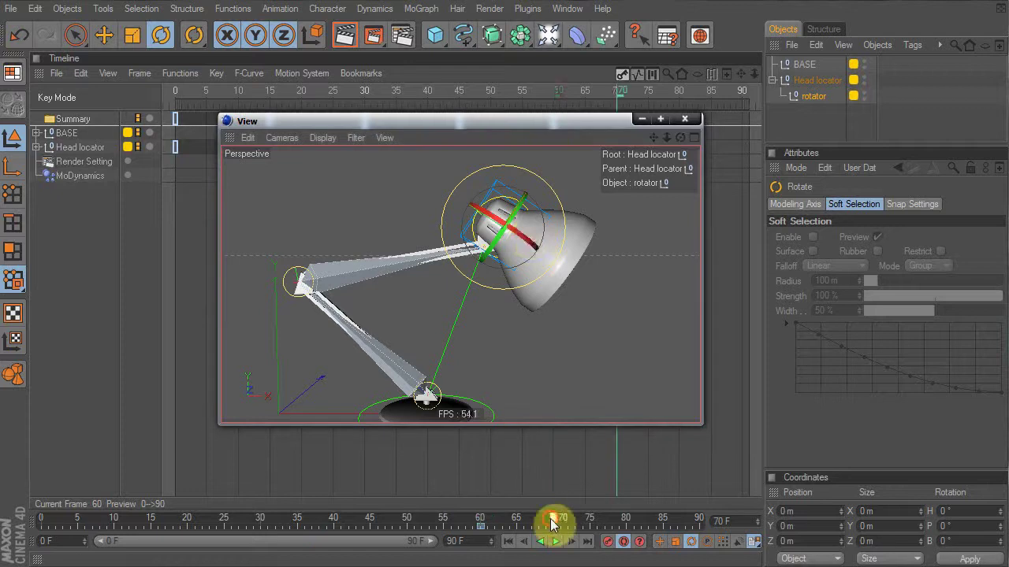
{"action": "mouse_move", "coordinate": [529, 250]}
{"action": "left_mouse_down"}
{"action": "mouse_move", "coordinate": [486, 226]}
{"action": "mouse_move", "coordinate": [520, 246]}
{"action": "mouse_move", "coordinate": [512, 260]}
{"action": "left_mouse_up"}
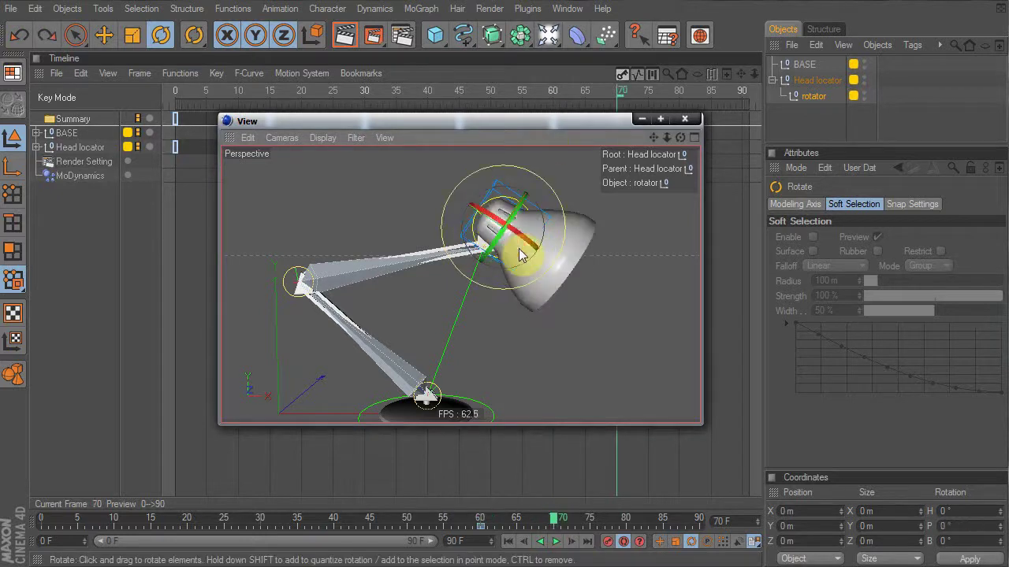
{"action": "left_click_drag", "start_coordinate": [519, 254], "coordinate": [462, 214]}
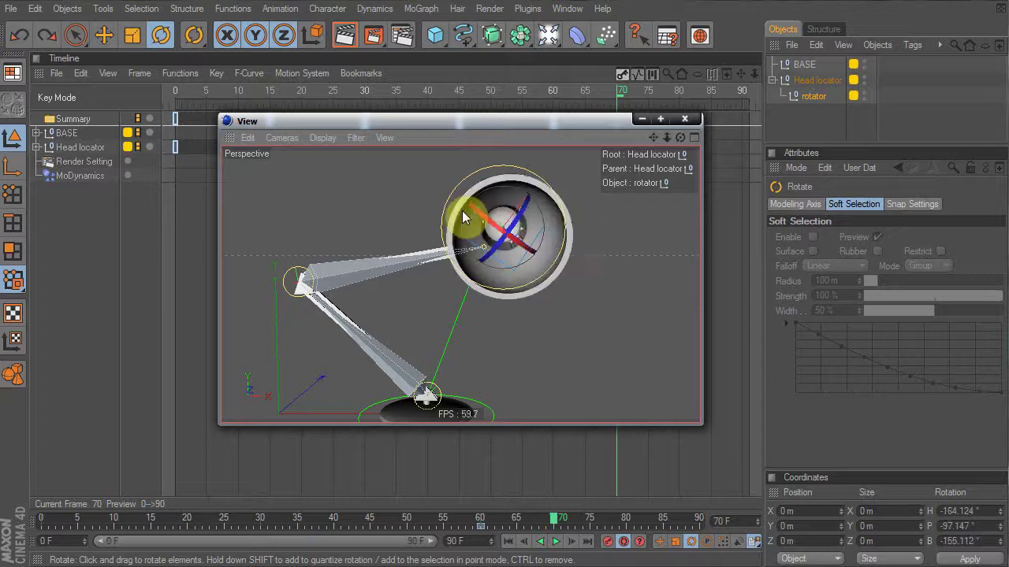
{"action": "right_click_drag", "start_coordinate": [462, 211], "coordinate": [394, 211], "text": "alt"}
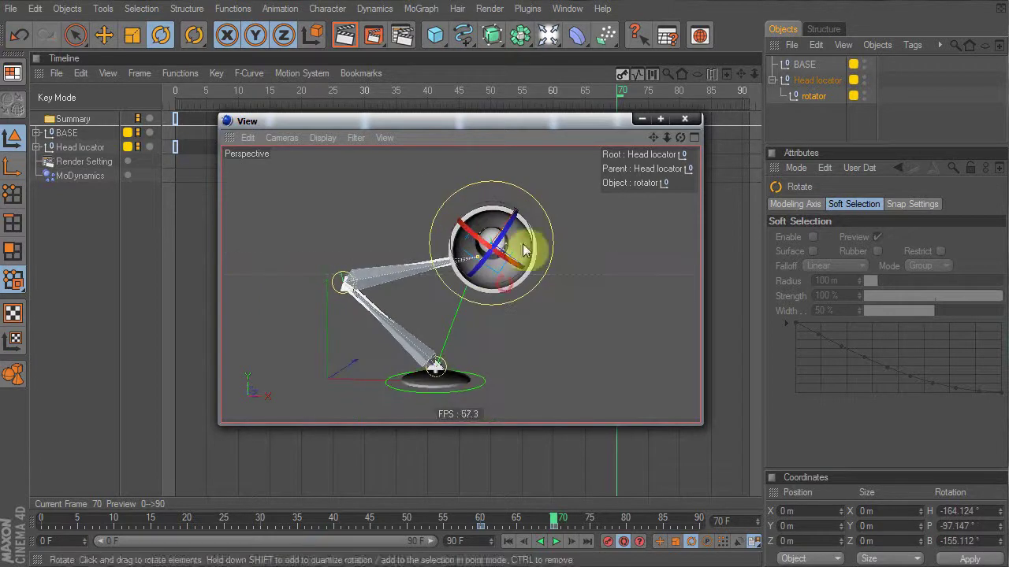
Copy the rotator's frame 70 key to frame 80 and its frame 60 key to frame 90
{"action": "left_click", "coordinate": [624, 517]}
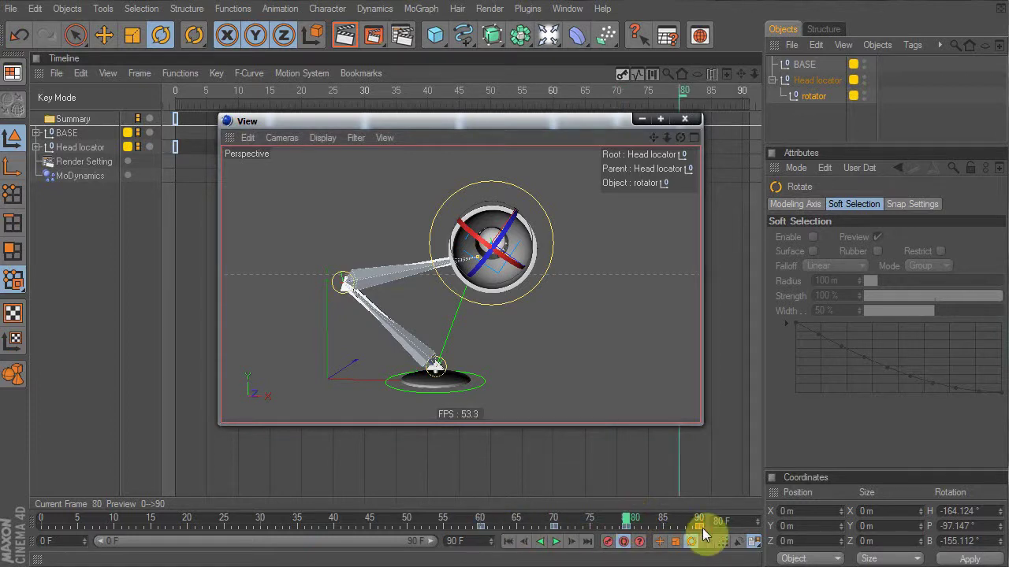
{"action": "left_click_drag", "start_coordinate": [587, 517], "coordinate": [728, 534]}
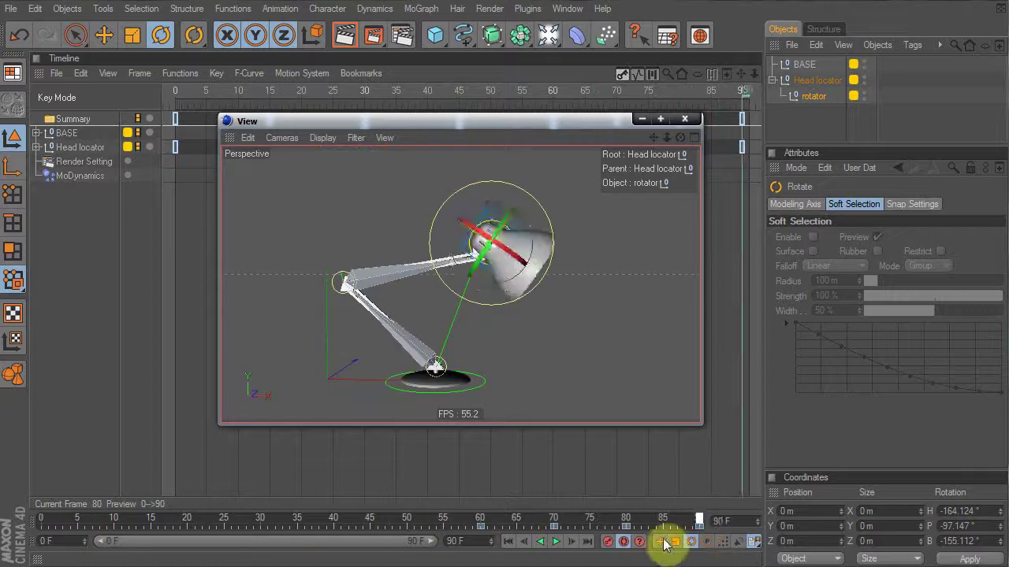
{"action": "left_click_drag", "start_coordinate": [663, 541], "coordinate": [725, 535]}
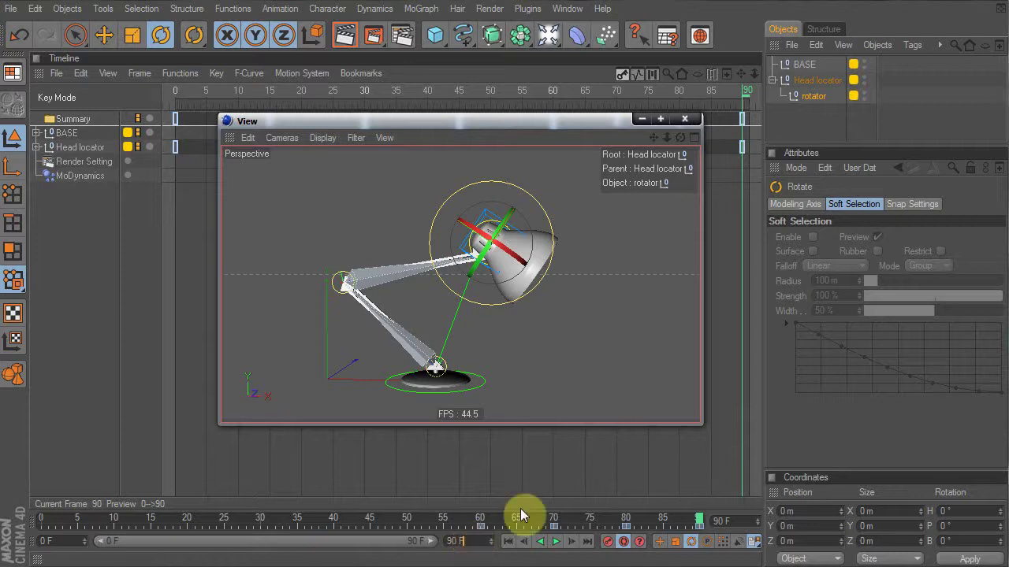
Extend the animation to frame 135, set the preview range to frames 45–135 and uncover the timeline tracks
{"action": "left_click", "coordinate": [465, 544]}
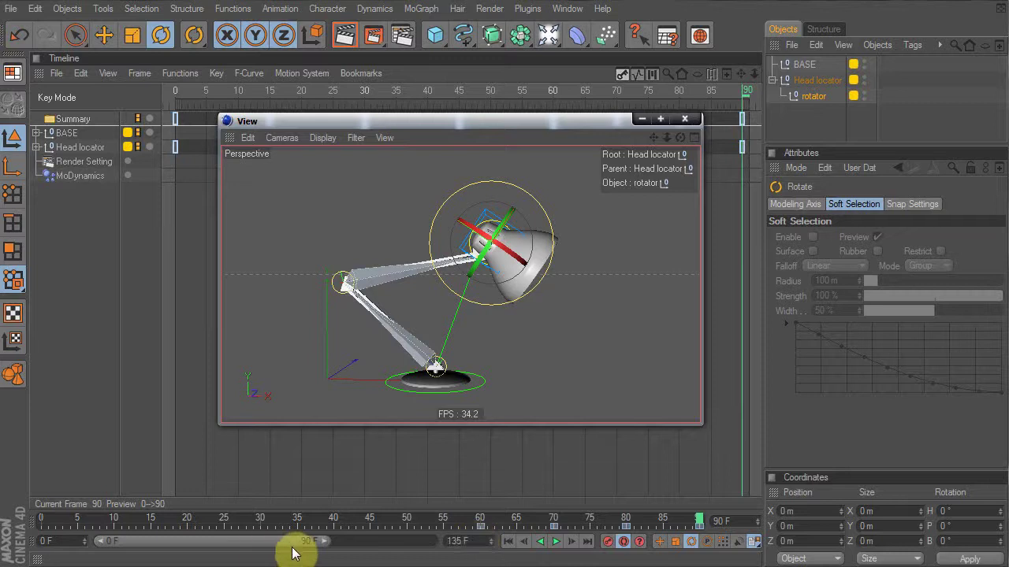
{"action": "left_click_drag", "start_coordinate": [323, 543], "coordinate": [472, 542]}
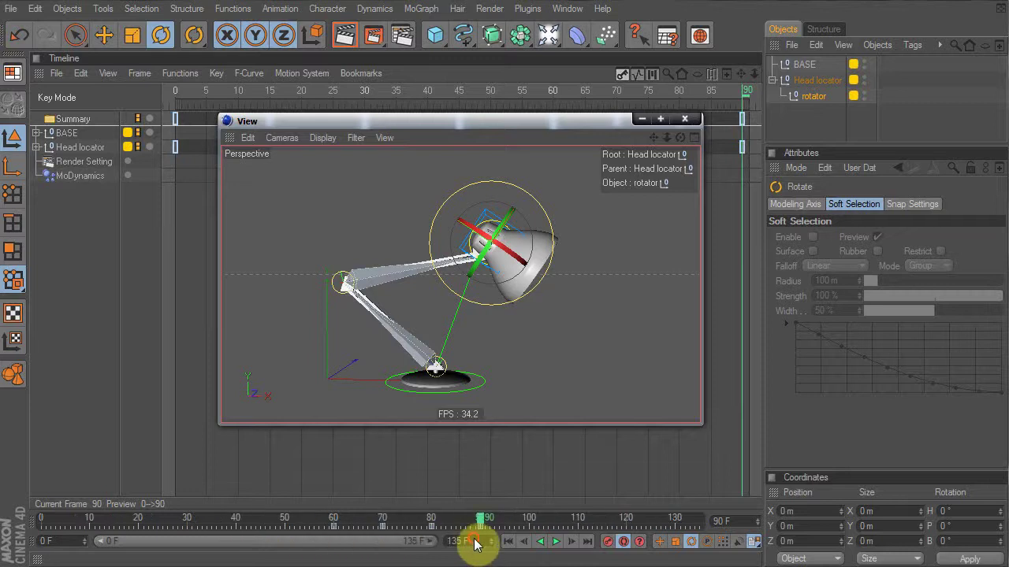
{"action": "left_click_drag", "start_coordinate": [104, 543], "coordinate": [389, 544]}
{"action": "left_click_drag", "start_coordinate": [462, 120], "coordinate": [379, 173]}
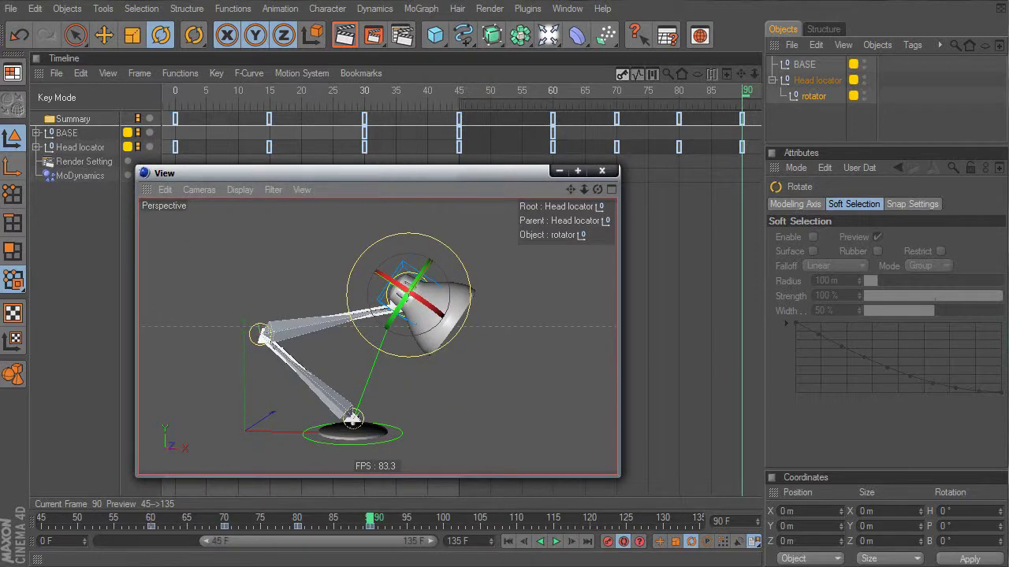
At frame 100, lower the head locator to about X 555 m, Y 311 m to crouch the lamp
{"action": "left_click_drag", "start_coordinate": [374, 520], "coordinate": [449, 523]}
{"action": "left_click", "coordinate": [409, 272]}
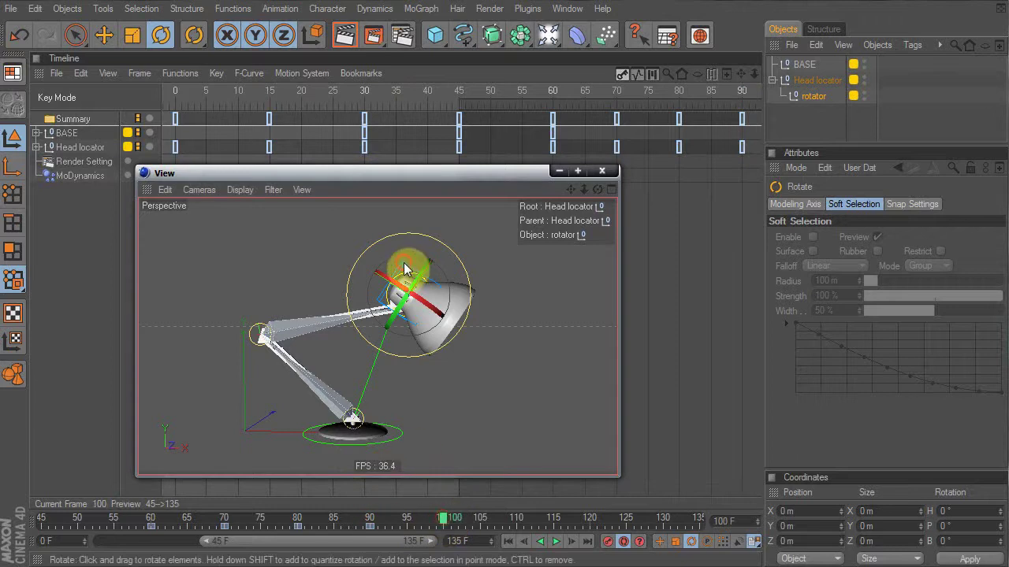
{"action": "left_click", "coordinate": [404, 270]}
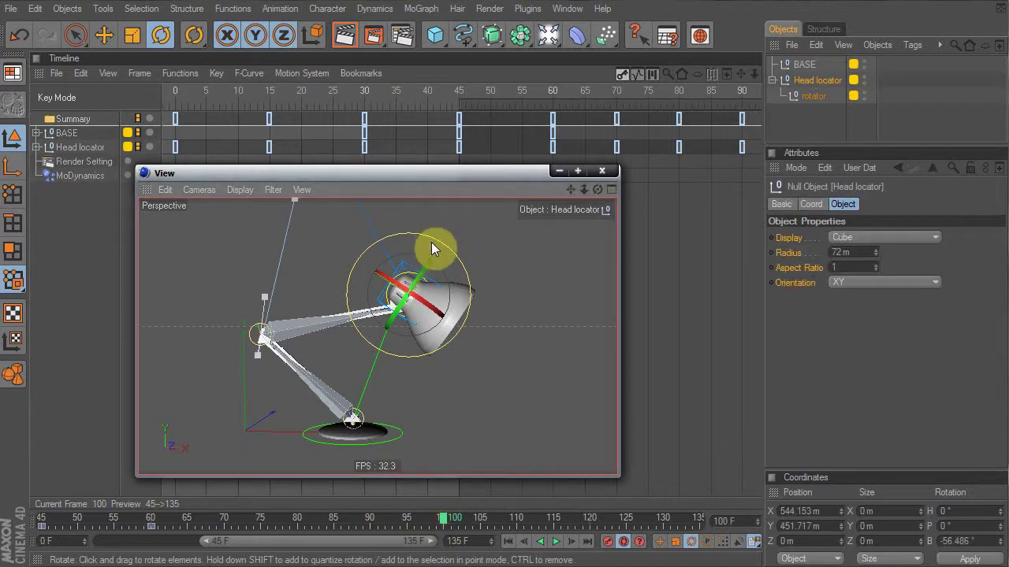
{"action": "key", "text": "e"}
{"action": "left_click_drag", "start_coordinate": [412, 293], "coordinate": [411, 313]}
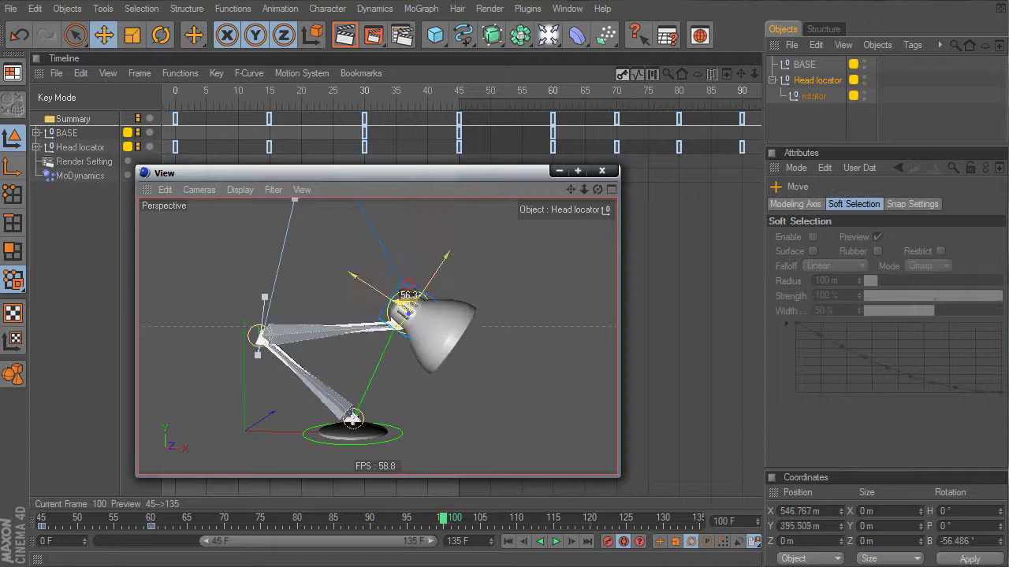
{"action": "key", "text": "ctrl+z"}
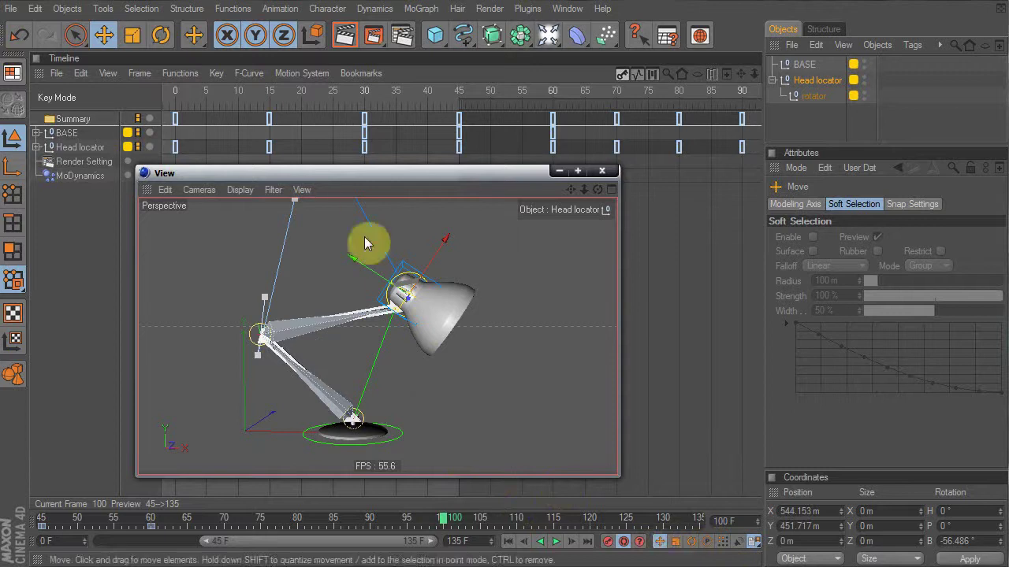
{"action": "left_click_drag", "start_coordinate": [406, 289], "coordinate": [413, 336]}
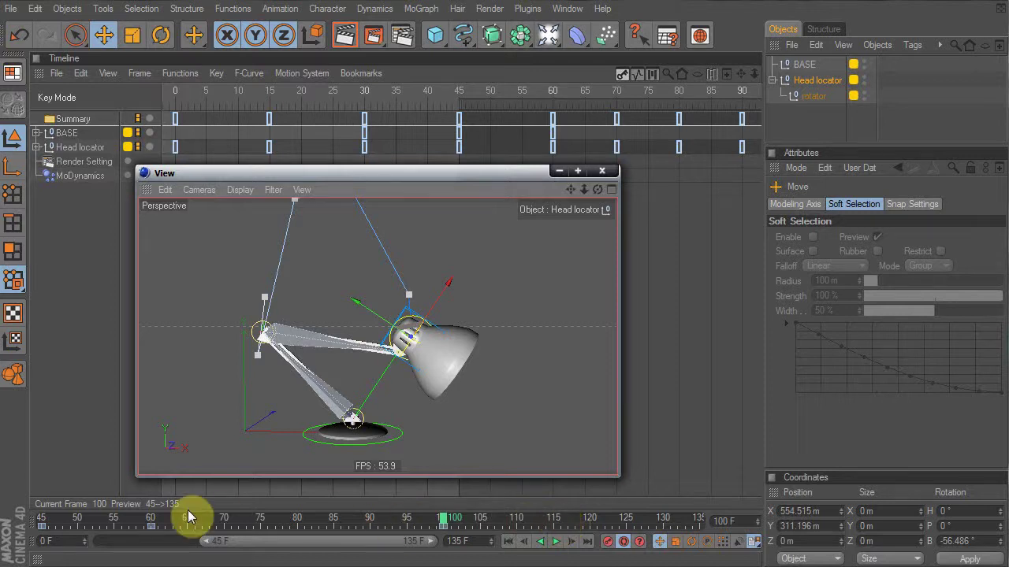
Copy the head locator's frame 60 key to frame 90, and at frame 115 raise it to about X 700 m, Y 746 m
{"action": "left_click", "coordinate": [150, 527]}
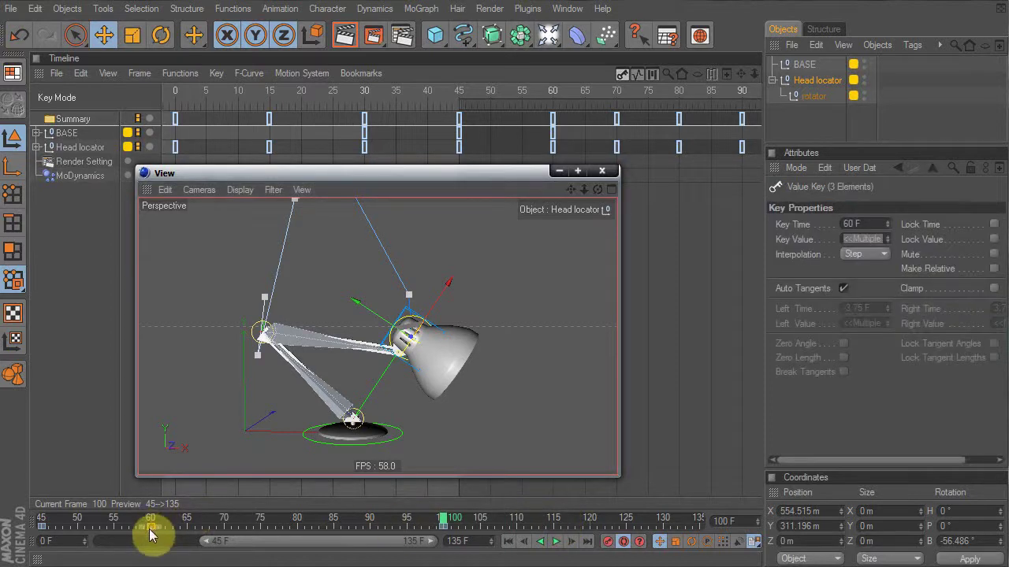
{"action": "left_click_drag", "start_coordinate": [149, 528], "coordinate": [442, 527]}
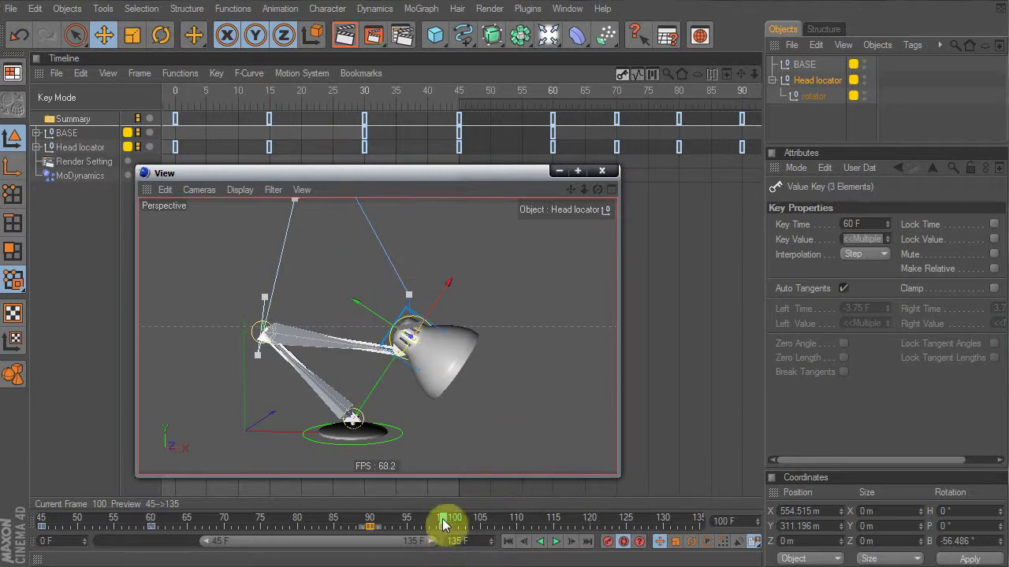
{"action": "left_click_drag", "start_coordinate": [446, 524], "coordinate": [513, 524]}
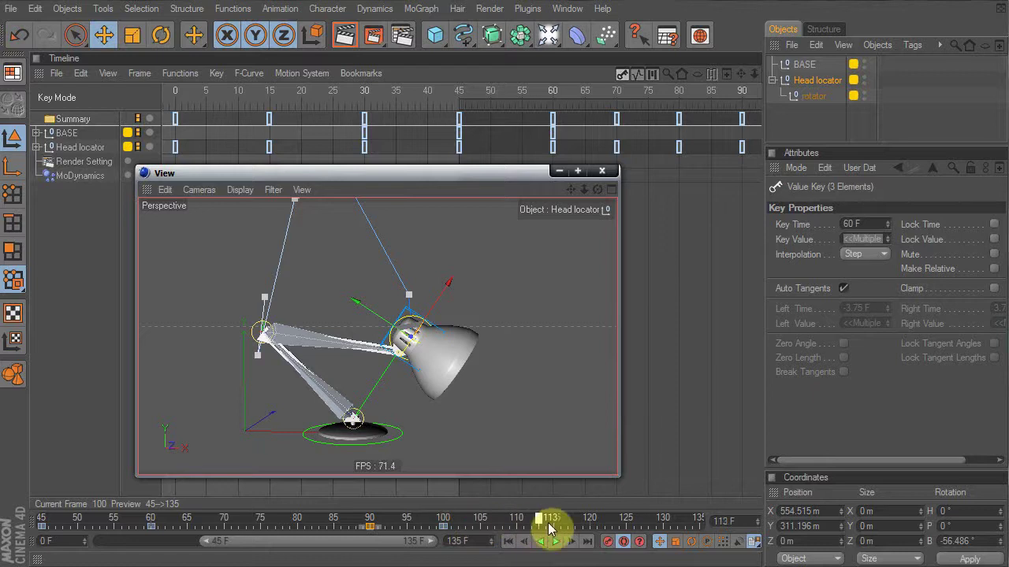
{"action": "left_click_drag", "start_coordinate": [410, 336], "coordinate": [450, 217]}
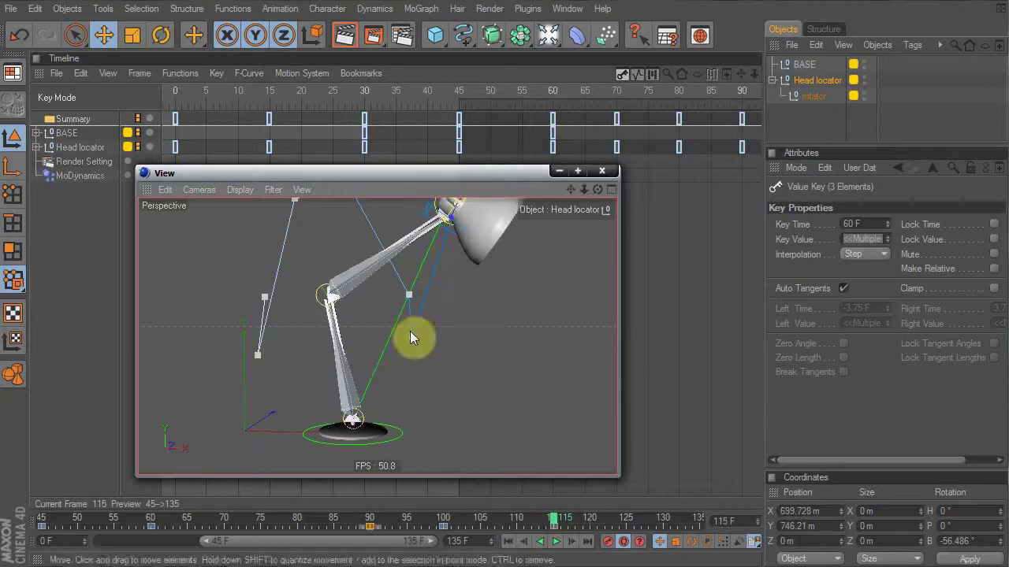
At frame 130, lift the base to about X 550 m, Y 460 m and move the head locator to about X 803 m, Y 792 m
{"action": "left_click", "coordinate": [660, 522]}
{"action": "left_click", "coordinate": [389, 437]}
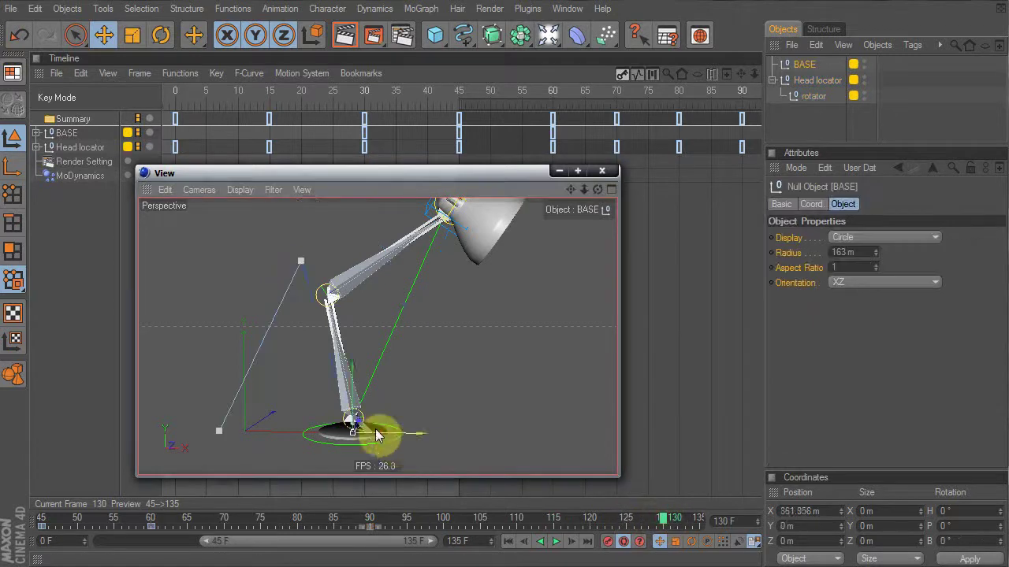
{"action": "left_click_drag", "start_coordinate": [376, 436], "coordinate": [434, 361]}
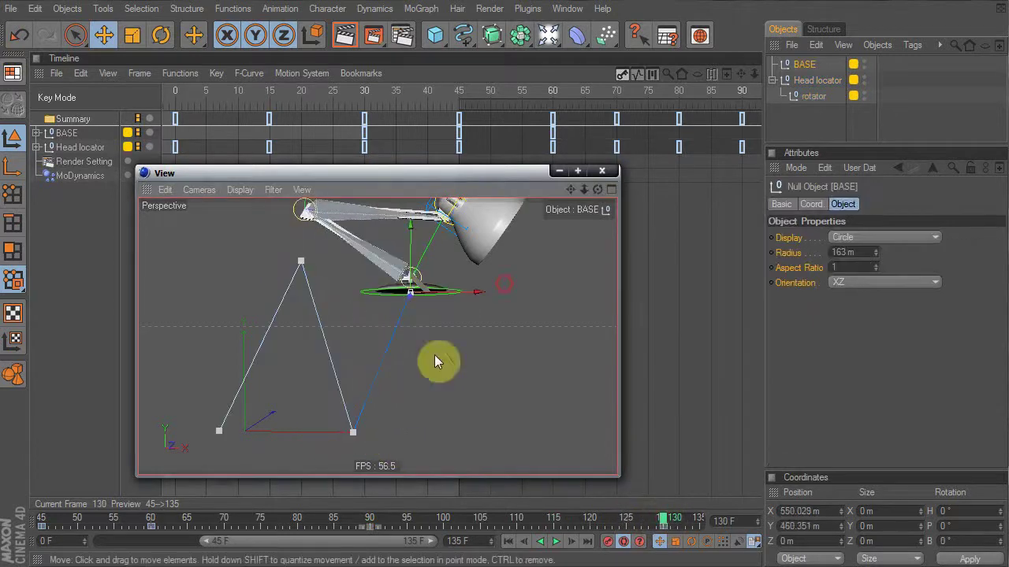
{"action": "left_click", "coordinate": [453, 234]}
{"action": "left_click_drag", "start_coordinate": [469, 245], "coordinate": [432, 249]}
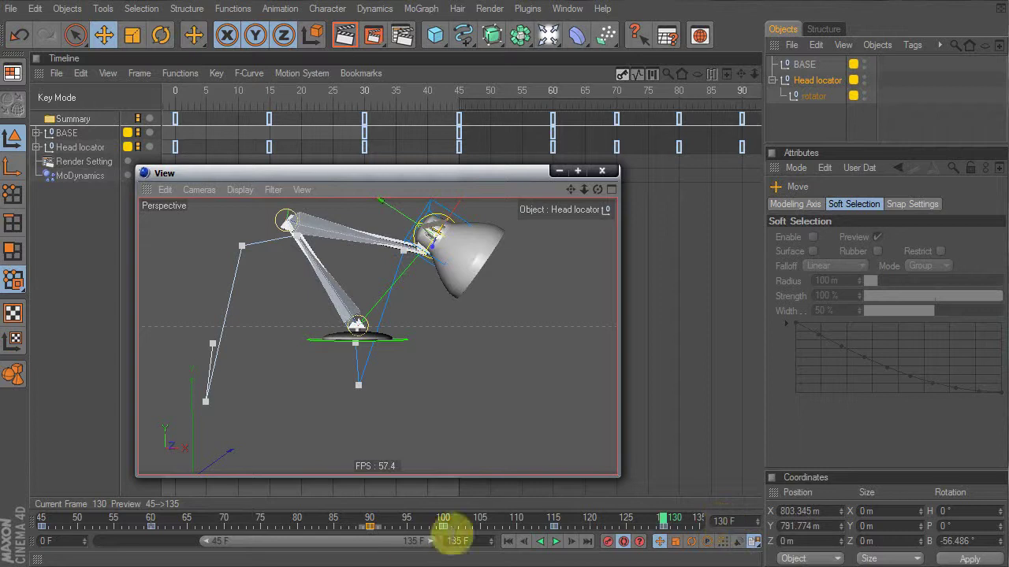
Extend the animation to frame 150, set the preview range to frames 60–150 and go to frame 145
{"action": "left_click", "coordinate": [477, 543]}
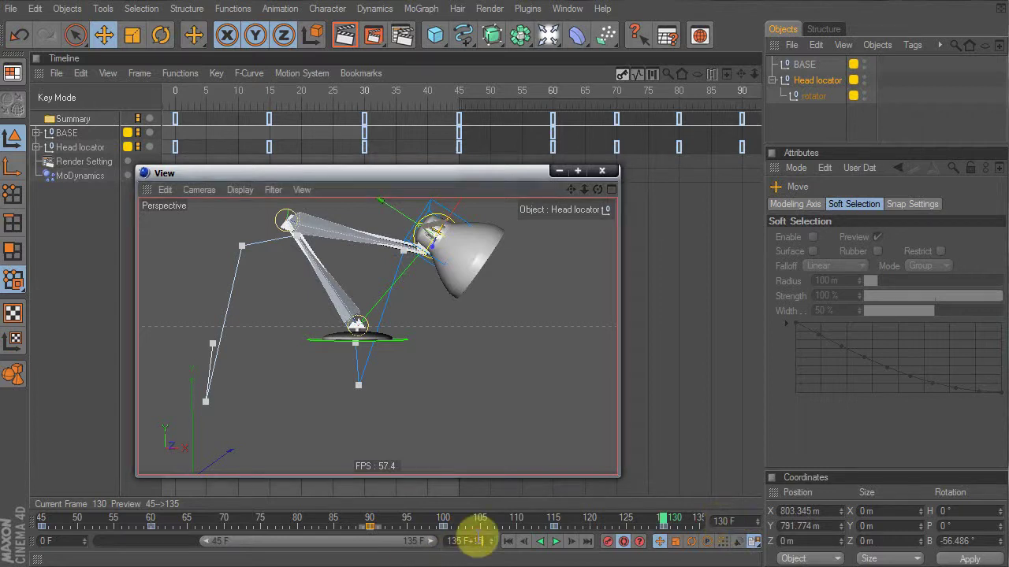
{"action": "left_click_drag", "start_coordinate": [333, 541], "coordinate": [383, 541]}
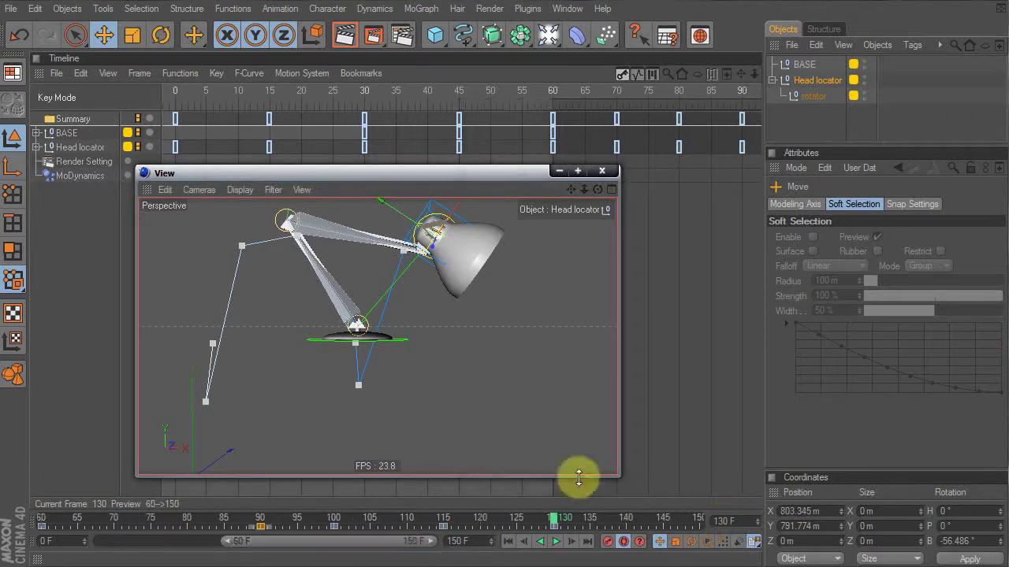
{"action": "left_click_drag", "start_coordinate": [555, 522], "coordinate": [663, 526]}
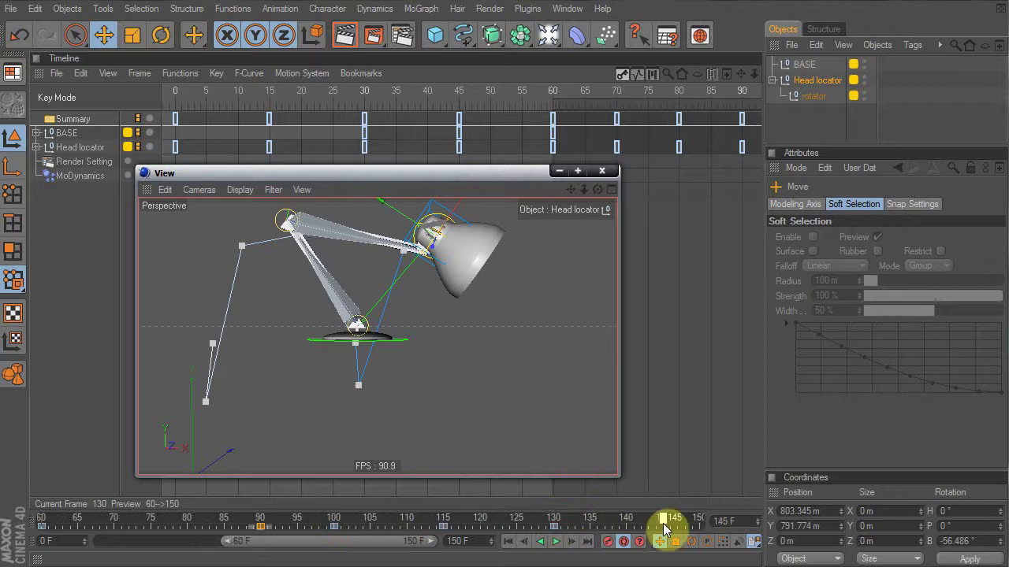
Land the base at frame 145 at about X 994 m, with its Y position set to 0 m
{"action": "left_click", "coordinate": [398, 339]}
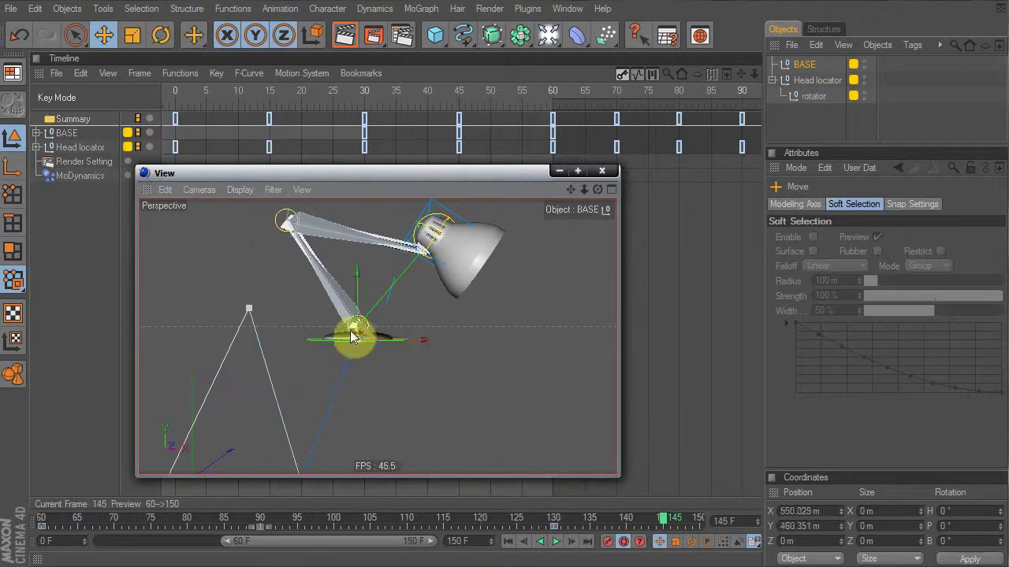
{"action": "left_click_drag", "start_coordinate": [366, 331], "coordinate": [668, 394]}
{"action": "double_click", "coordinate": [804, 526]}
{"action": "type", "text": "0"}
{"action": "key", "text": "Return"}
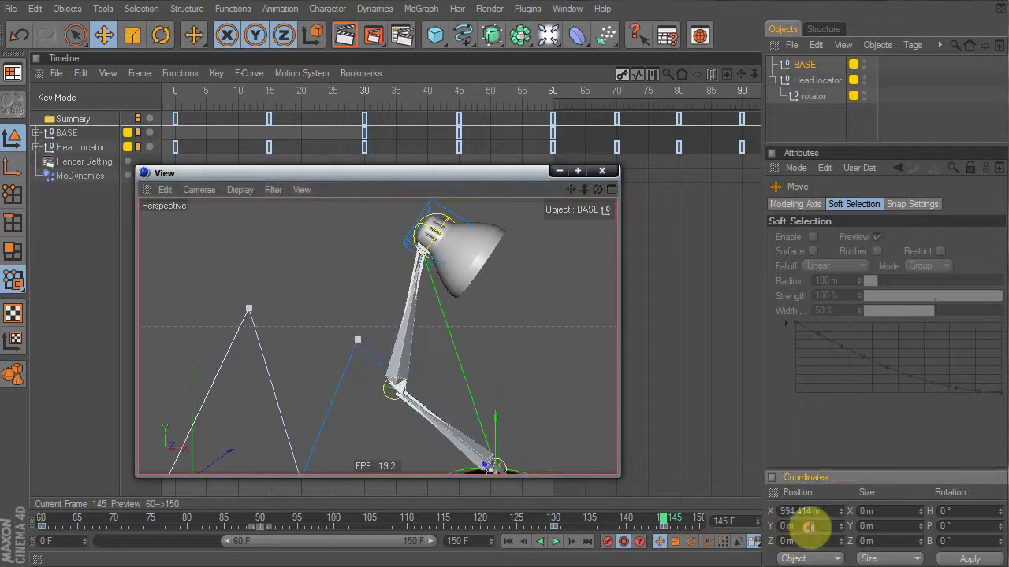
At frame 145, move the head locator to about X 1194 m, Y 426 m above the landed base
{"action": "left_click", "coordinate": [446, 211]}
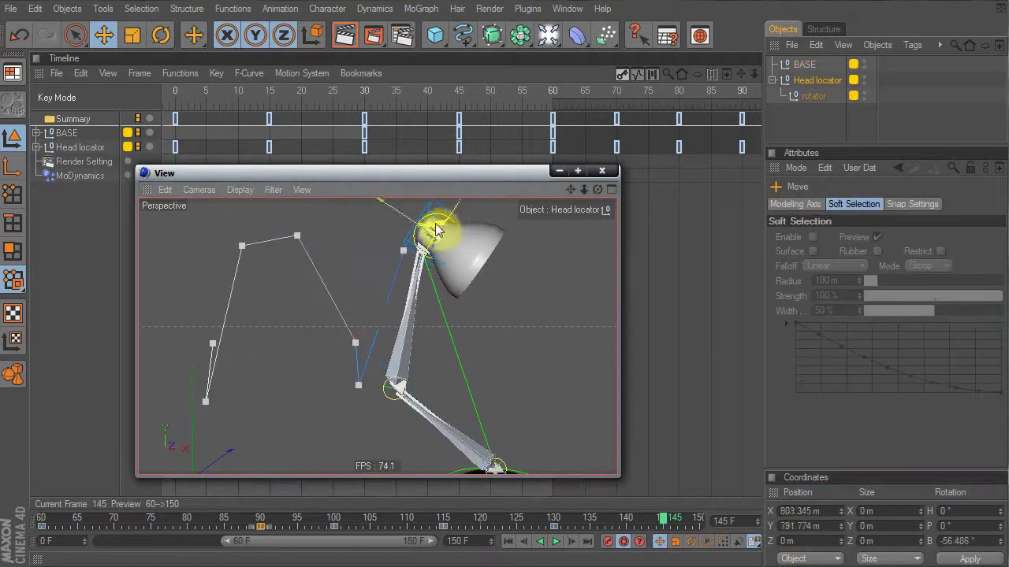
{"action": "left_click_drag", "start_coordinate": [434, 230], "coordinate": [557, 347]}
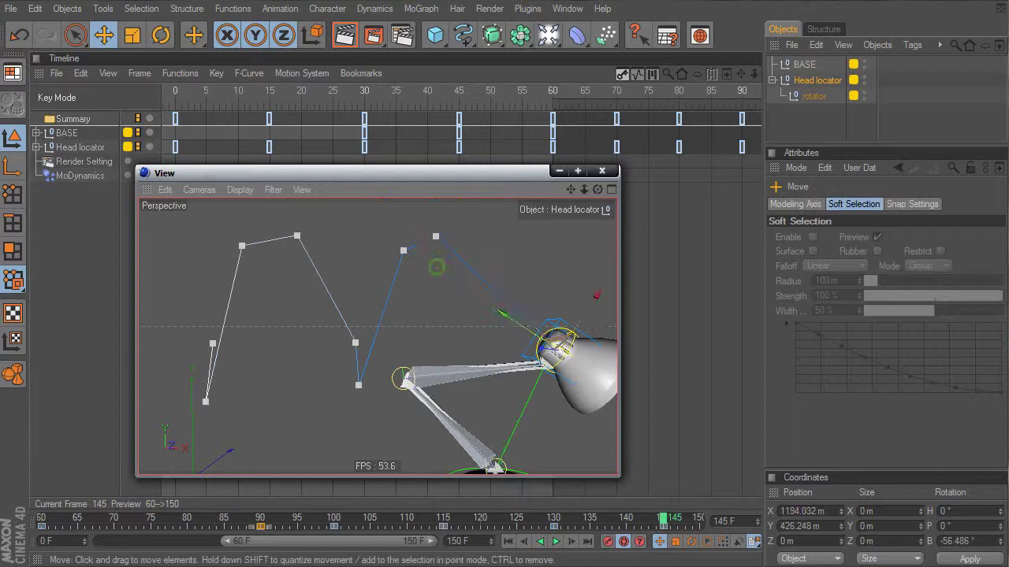
{"action": "middle_click_drag", "start_coordinate": [436, 266], "coordinate": [367, 174], "text": "alt"}
{"action": "left_click_drag", "start_coordinate": [406, 285], "coordinate": [430, 276], "text": "alt"}
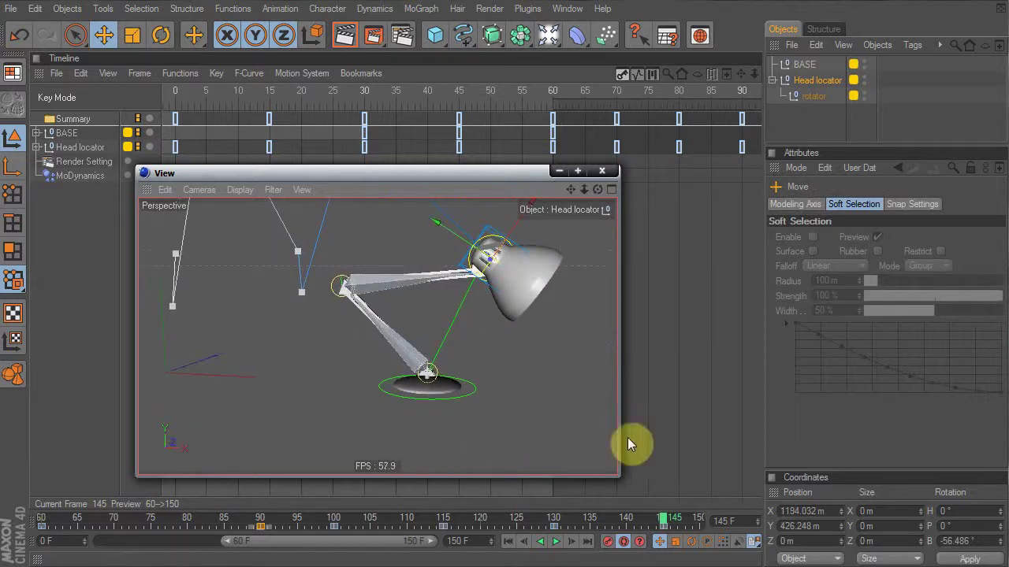
Scrub back through the poses and set the preview range to frames 0–150
{"action": "left_click_drag", "start_coordinate": [661, 511], "coordinate": [403, 518]}
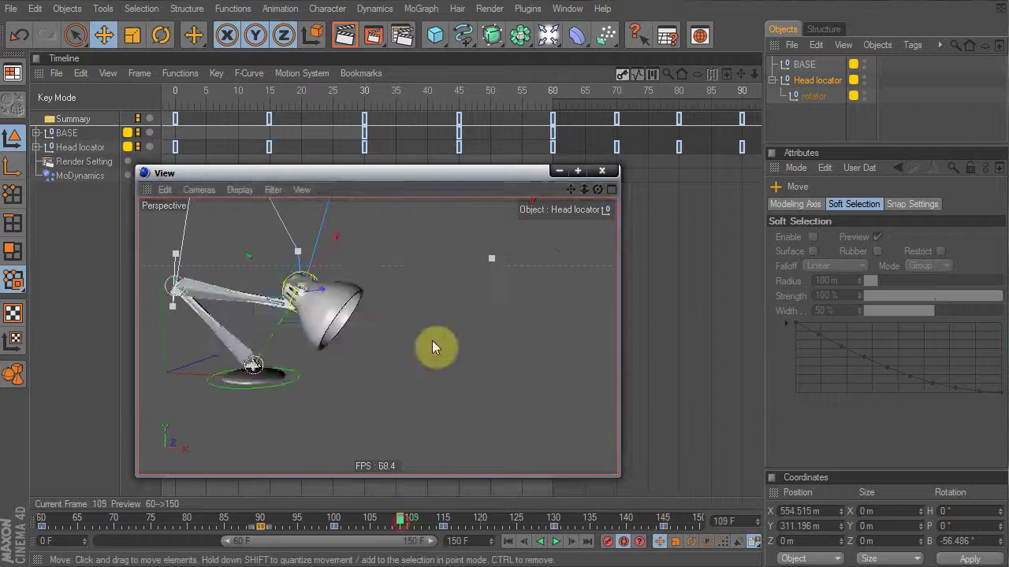
{"action": "left_click_drag", "start_coordinate": [428, 334], "coordinate": [416, 313], "text": "alt"}
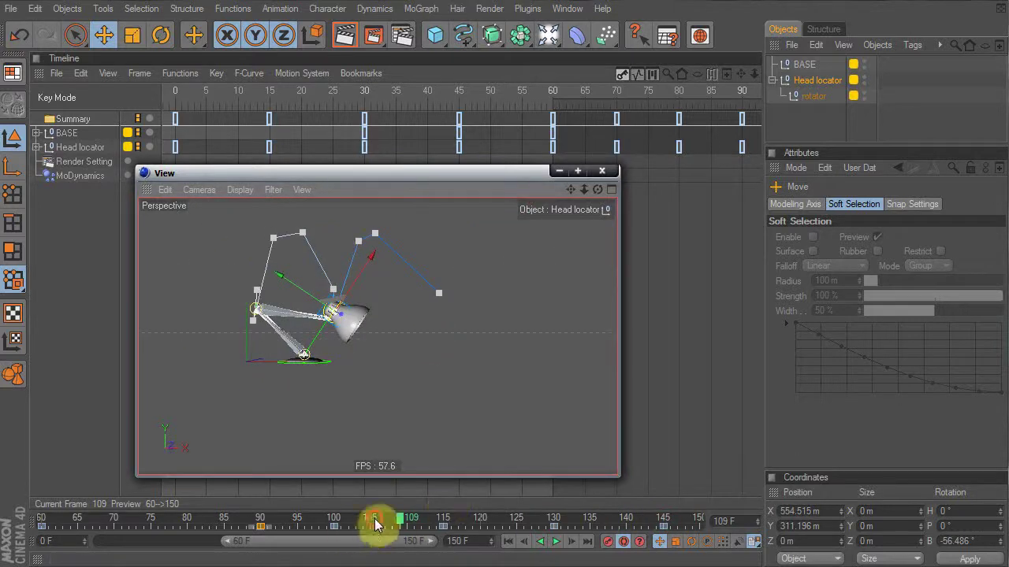
{"action": "left_click_drag", "start_coordinate": [375, 524], "coordinate": [16, 547]}
{"action": "left_click_drag", "start_coordinate": [225, 544], "coordinate": [68, 540]}
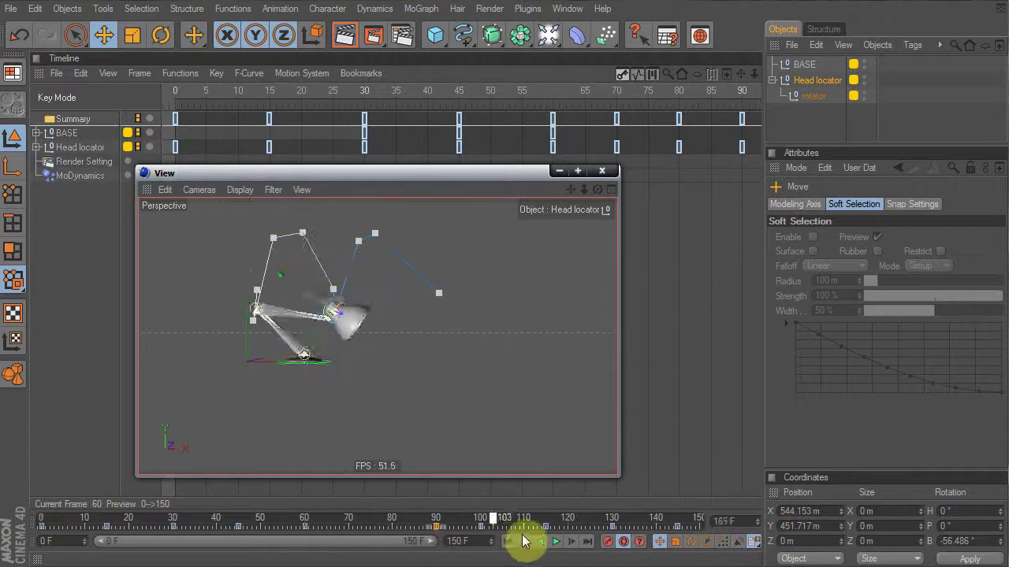
Review the blocked lamp animation from a side view by scrubbing and playing it, ending at frame 0
{"action": "middle_click_drag", "start_coordinate": [341, 380], "coordinate": [389, 376], "text": "alt"}
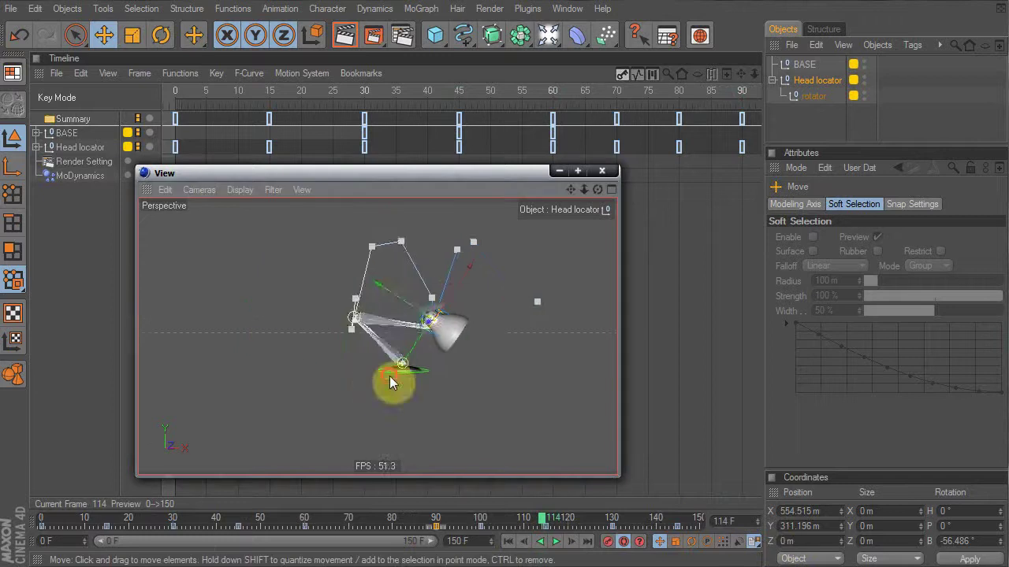
{"action": "left_click_drag", "start_coordinate": [389, 376], "coordinate": [432, 367], "text": "alt"}
{"action": "middle_click_drag", "start_coordinate": [432, 367], "coordinate": [401, 365], "text": "alt"}
{"action": "right_click_drag", "start_coordinate": [401, 366], "coordinate": [376, 363], "text": "alt"}
{"action": "left_click_drag", "start_coordinate": [376, 362], "coordinate": [285, 359], "text": "alt"}
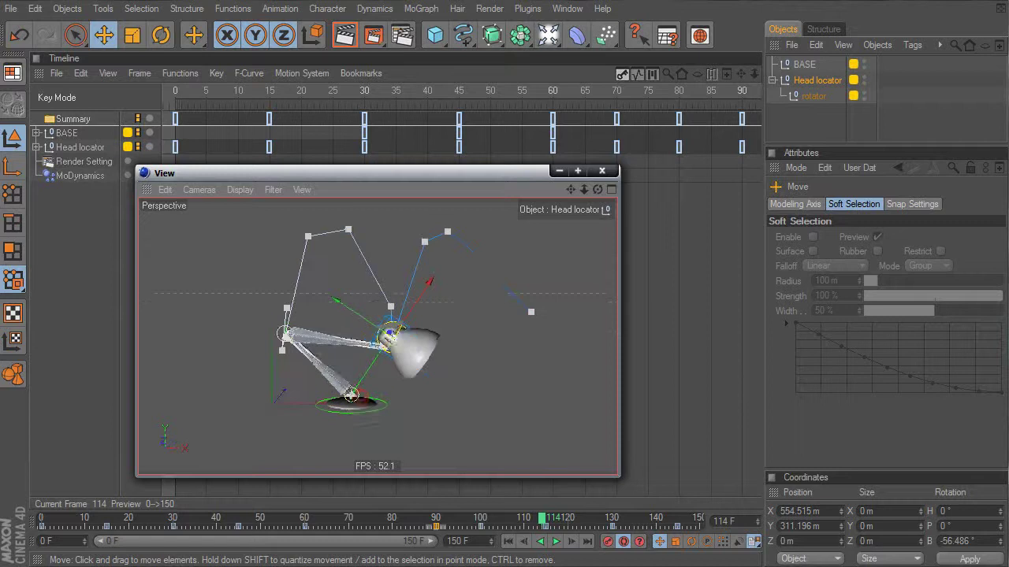
{"action": "left_click_drag", "start_coordinate": [536, 526], "coordinate": [134, 526]}
{"action": "left_click_drag", "start_coordinate": [330, 555], "coordinate": [43, 521]}
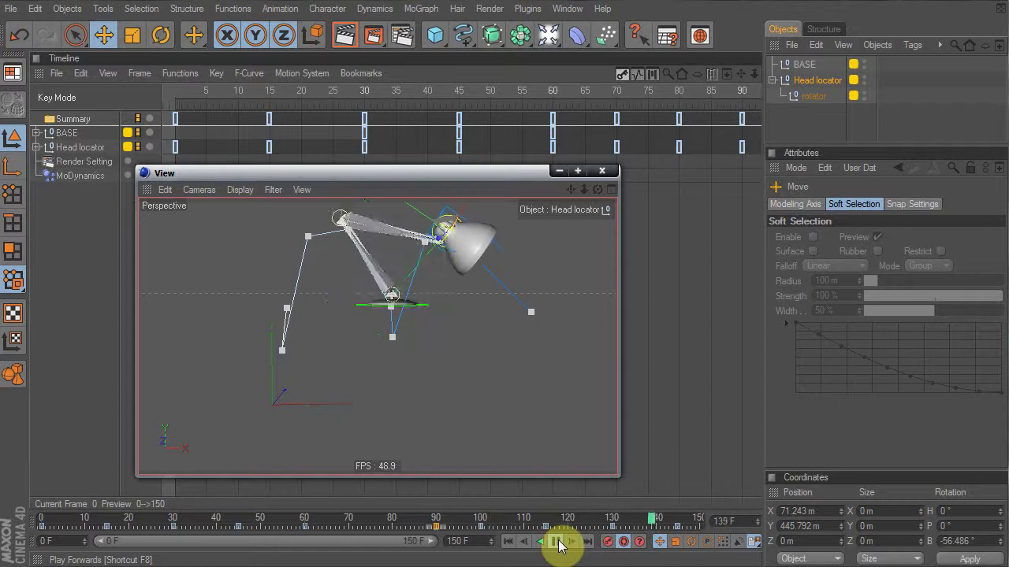
{"action": "left_click", "coordinate": [555, 542]}
{"action": "left_click", "coordinate": [41, 520]}
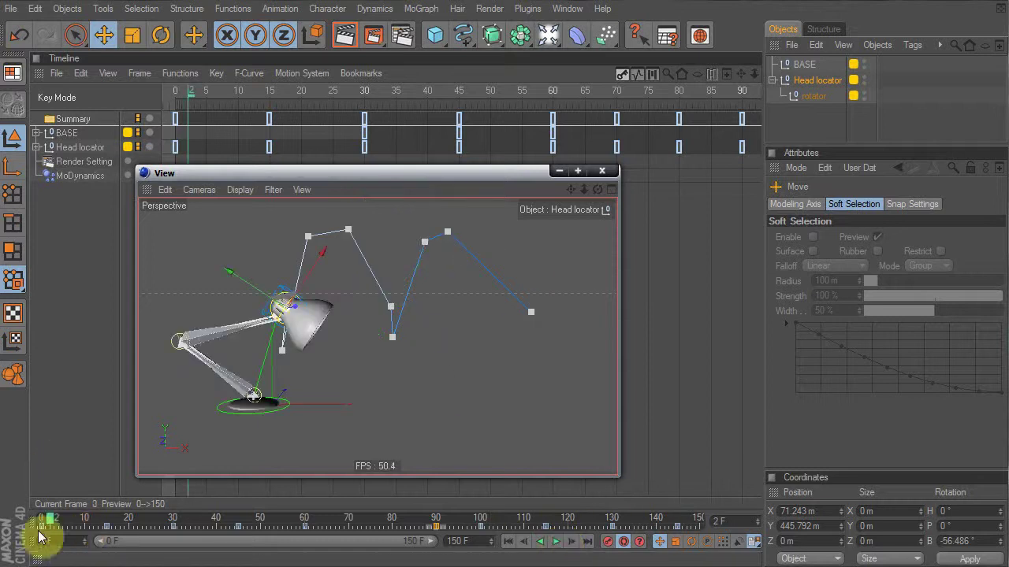
Uncover the timeline by moving the viewport window aside, and turn off the timeline's Automatic Mode
{"action": "left_click_drag", "start_coordinate": [337, 184], "coordinate": [545, 340]}
{"action": "left_click", "coordinate": [294, 215]}
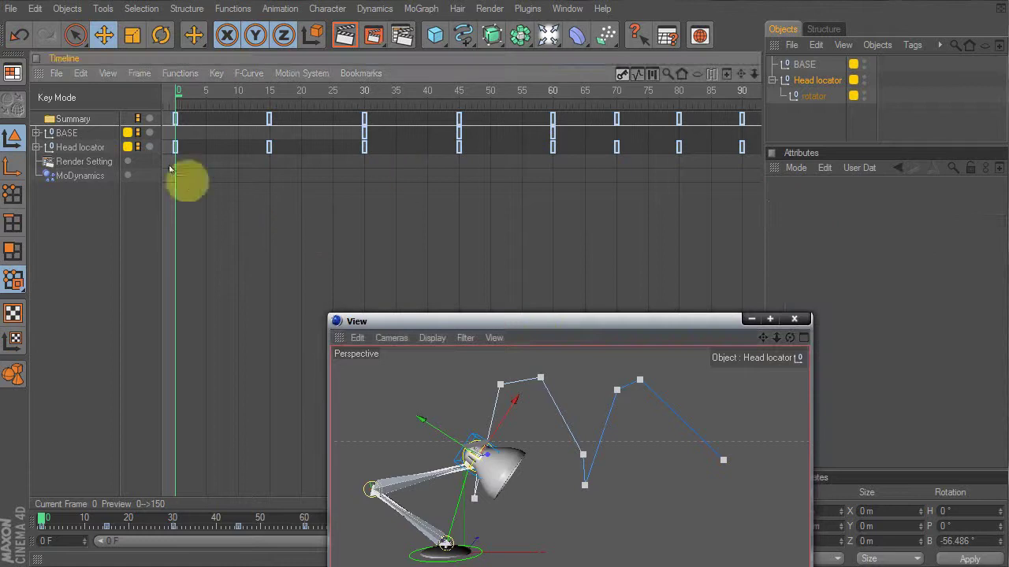
{"action": "left_click", "coordinate": [82, 69]}
{"action": "left_click", "coordinate": [108, 73]}
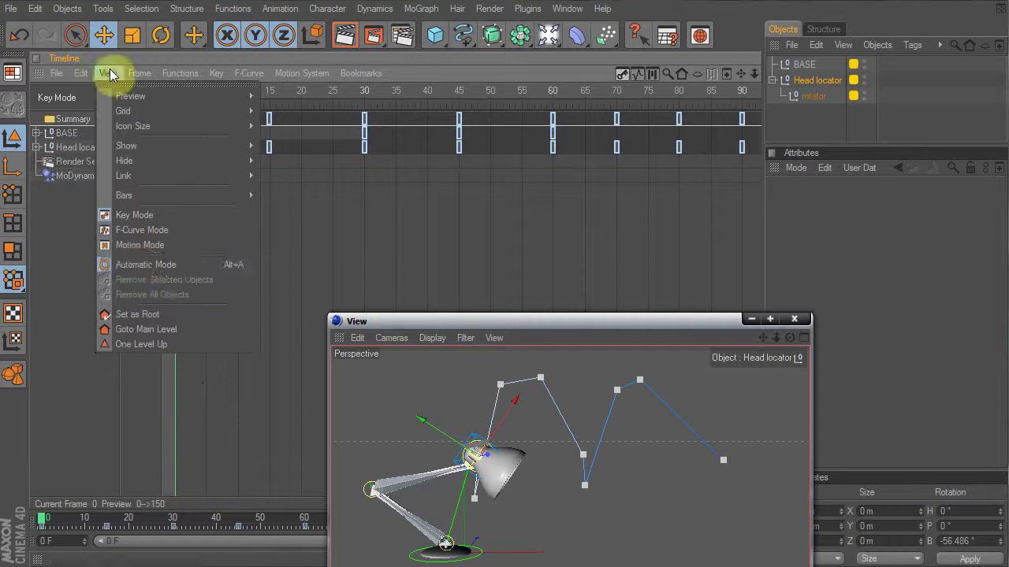
{"action": "left_click", "coordinate": [135, 264]}
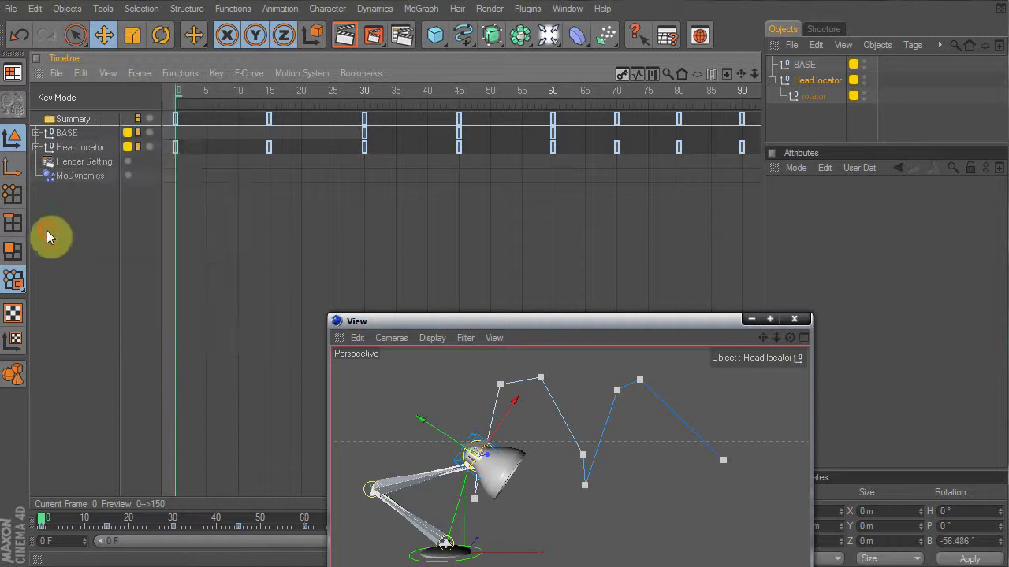
Add the BASE, Head locator and rotator nulls to the timeline
{"action": "left_click", "coordinate": [36, 147]}
{"action": "left_click", "coordinate": [37, 147]}
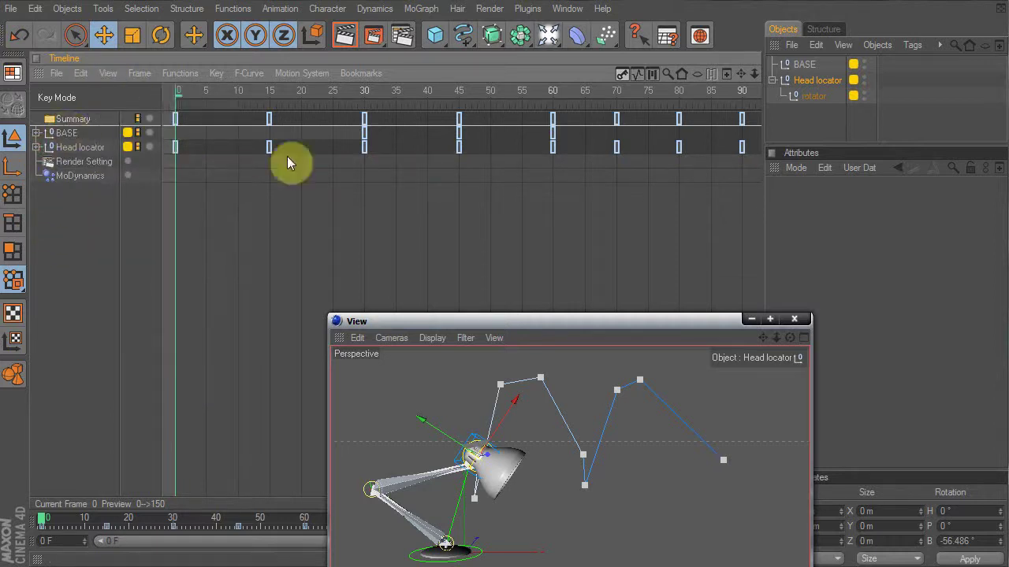
{"action": "left_click_drag", "start_coordinate": [826, 128], "coordinate": [797, 41]}
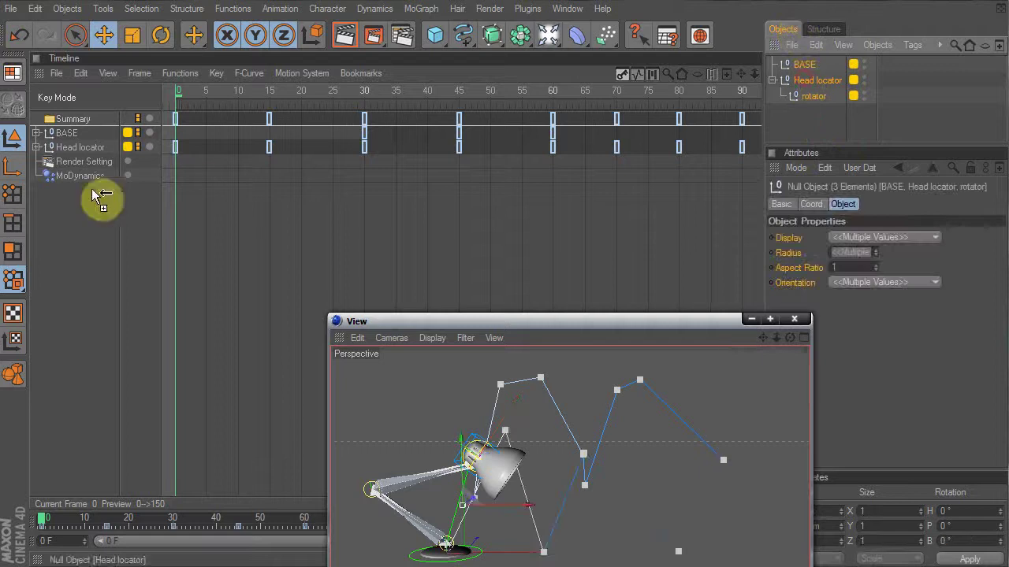
{"action": "left_click_drag", "start_coordinate": [91, 188], "coordinate": [105, 197]}
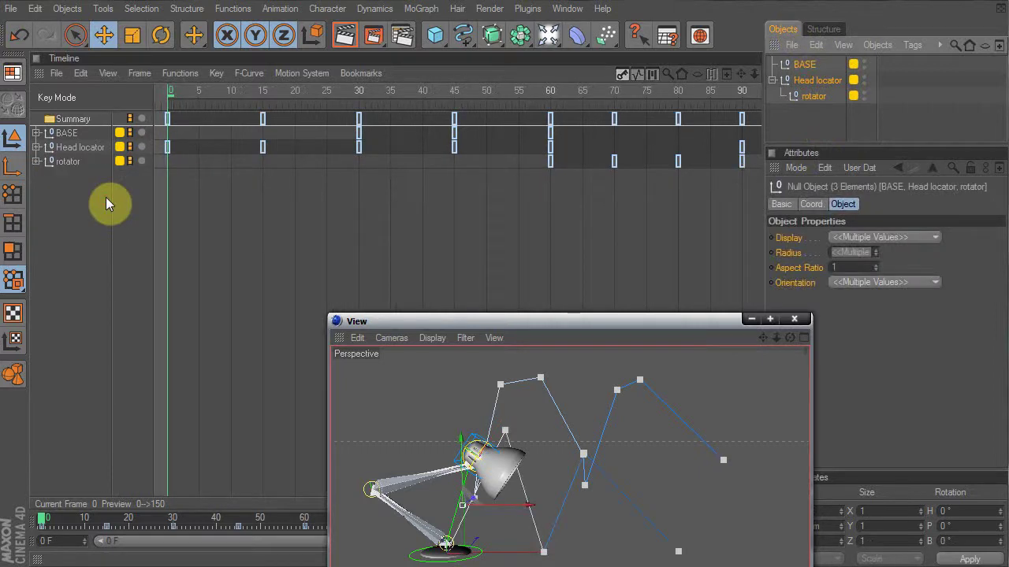
Try a second timeline window, clearing all its objects and adding only the rotator, and close it
{"action": "left_click", "coordinate": [725, 71]}
{"action": "left_click_drag", "start_coordinate": [248, 314], "coordinate": [231, 260]}
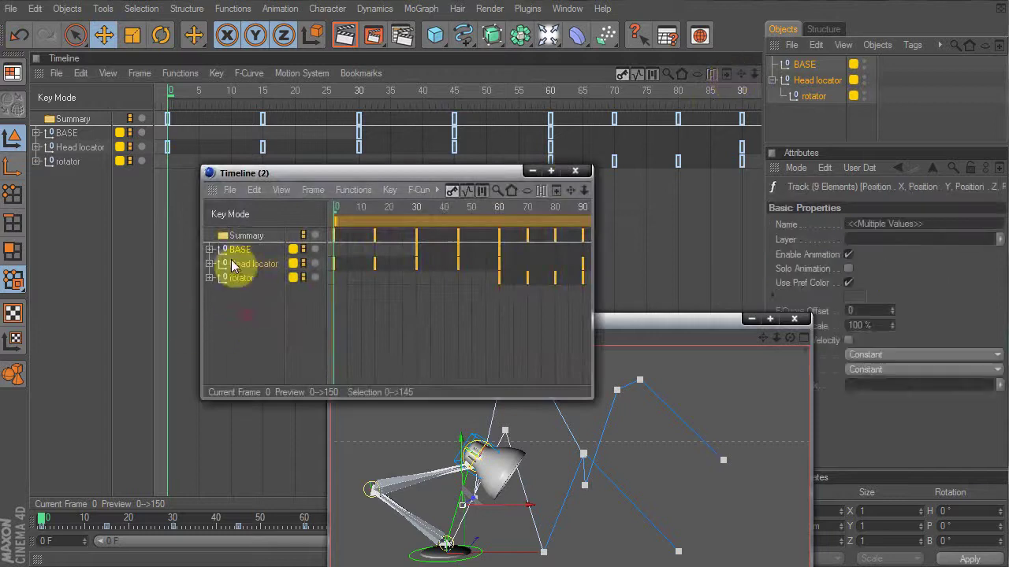
{"action": "right_click", "coordinate": [235, 265]}
{"action": "left_click", "coordinate": [318, 394]}
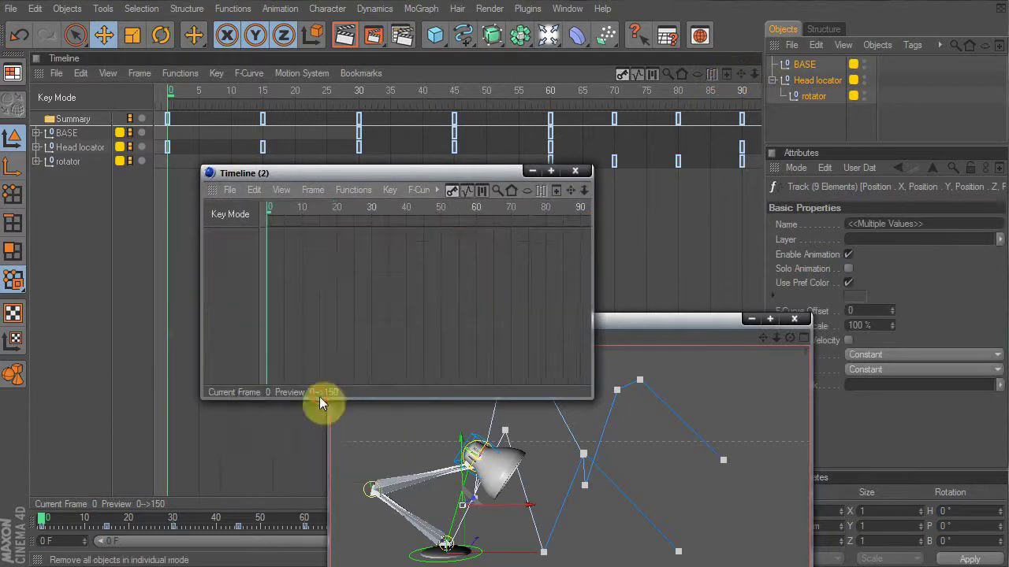
{"action": "left_click_drag", "start_coordinate": [799, 92], "coordinate": [233, 300]}
{"action": "left_click", "coordinate": [226, 279]}
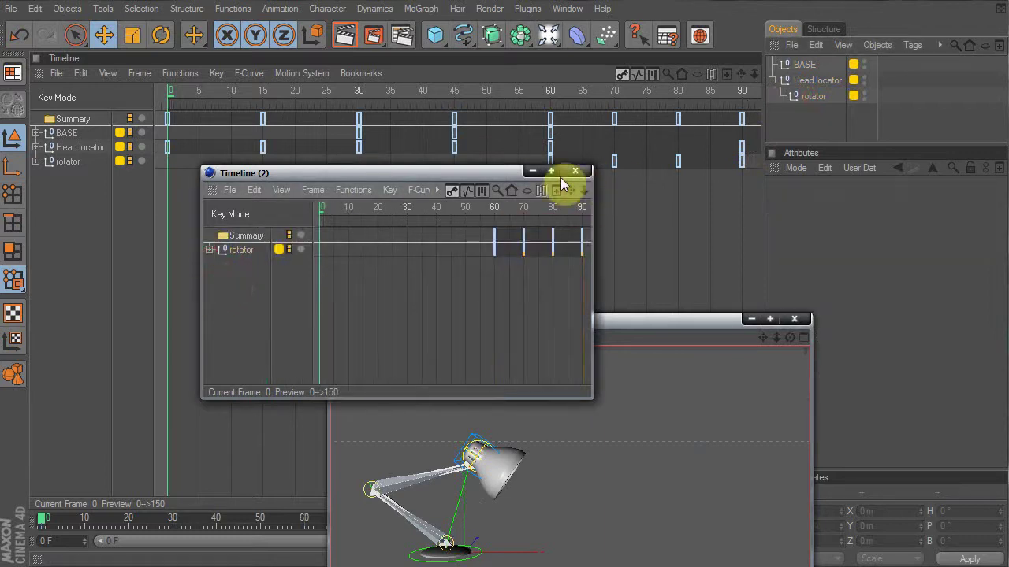
{"action": "left_click_drag", "start_coordinate": [404, 181], "coordinate": [818, 134]}
{"action": "left_click", "coordinate": [989, 126]}
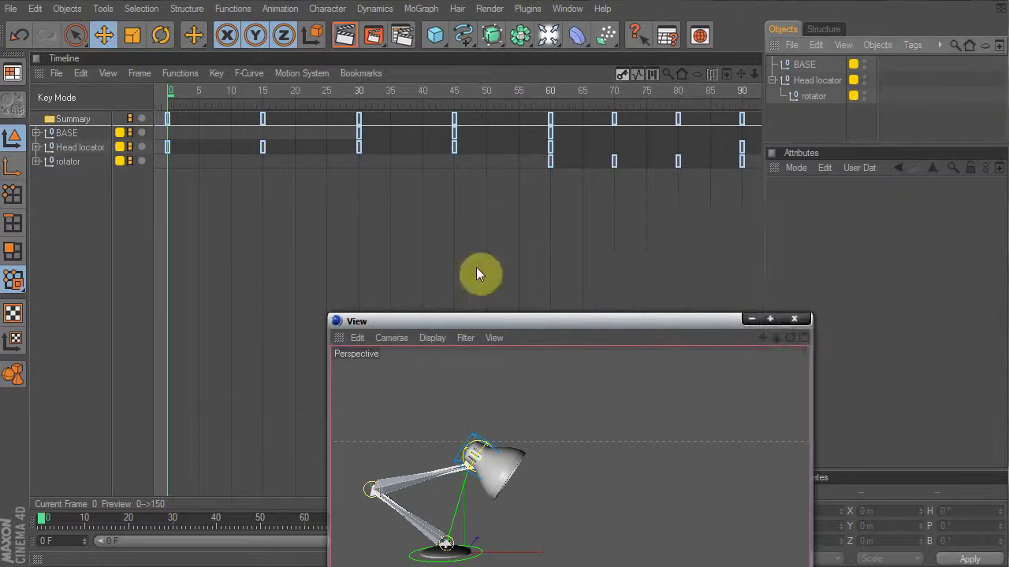
Examine the keys of the rotator, BASE and Head locator tracks one by one, and all frame 30 keys through Summary
{"action": "left_click_drag", "start_coordinate": [506, 326], "coordinate": [451, 231]}
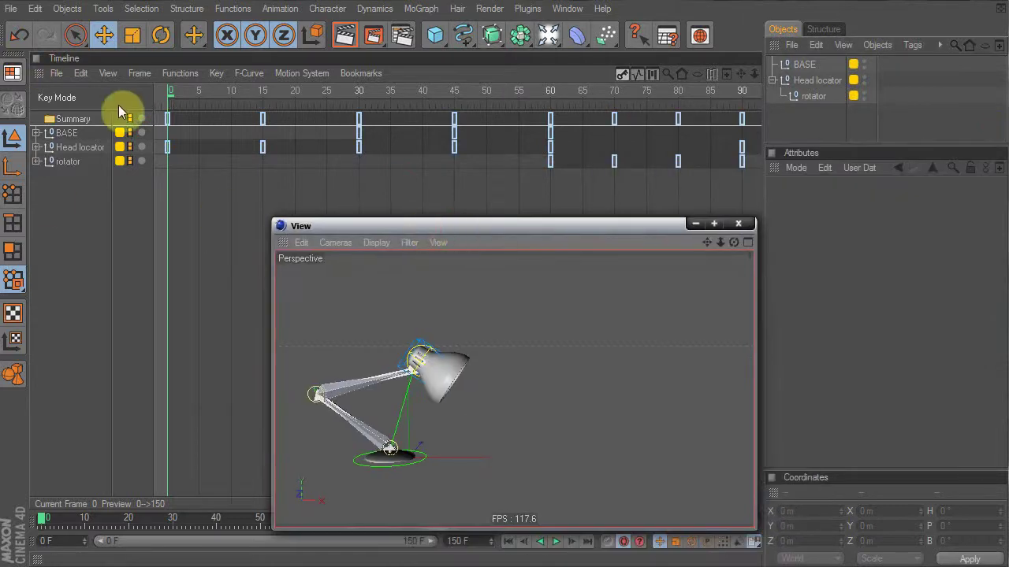
{"action": "left_click", "coordinate": [48, 214]}
{"action": "left_click", "coordinate": [65, 162]}
{"action": "left_click", "coordinate": [65, 133]}
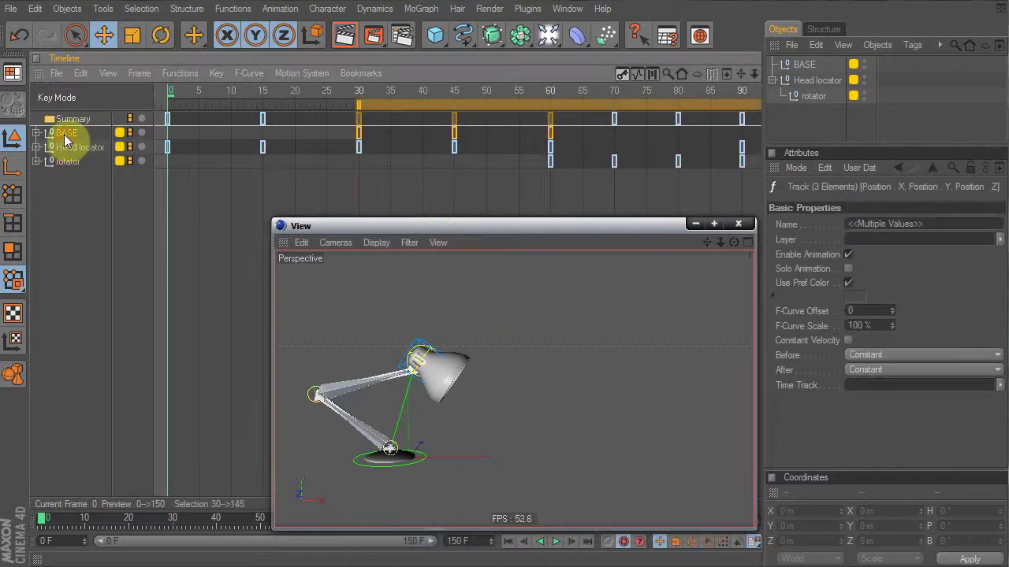
{"action": "left_click", "coordinate": [68, 149]}
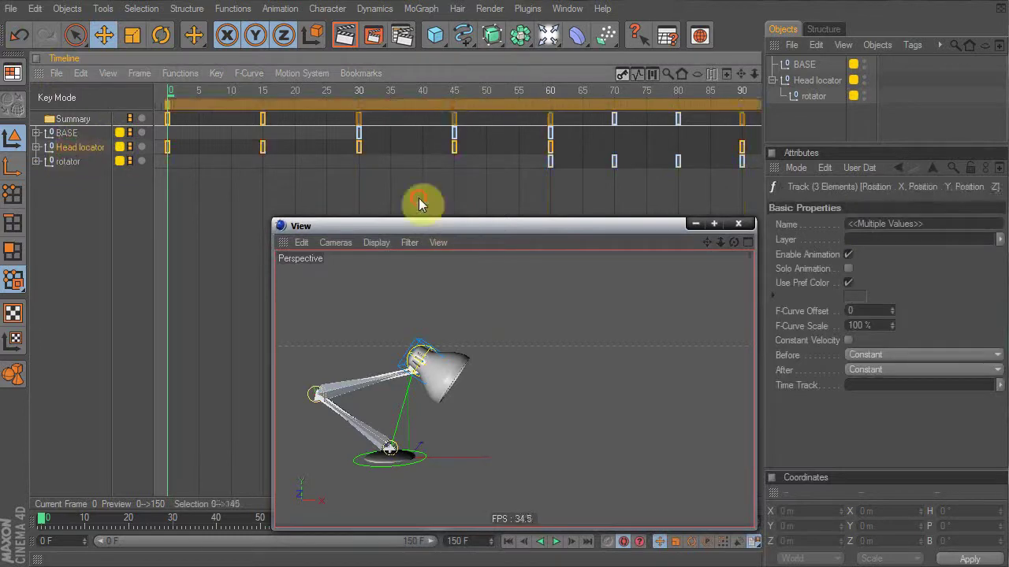
{"action": "left_click", "coordinate": [371, 153]}
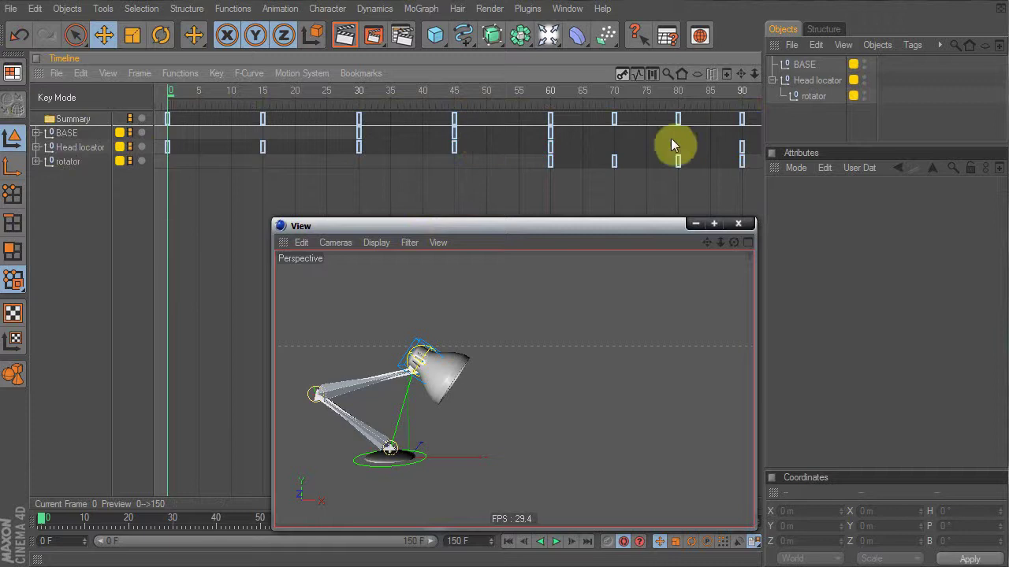
{"action": "right_click_drag", "start_coordinate": [671, 138], "coordinate": [716, 152], "text": "alt"}
{"action": "middle_click_drag", "start_coordinate": [717, 152], "coordinate": [651, 153], "text": "alt"}
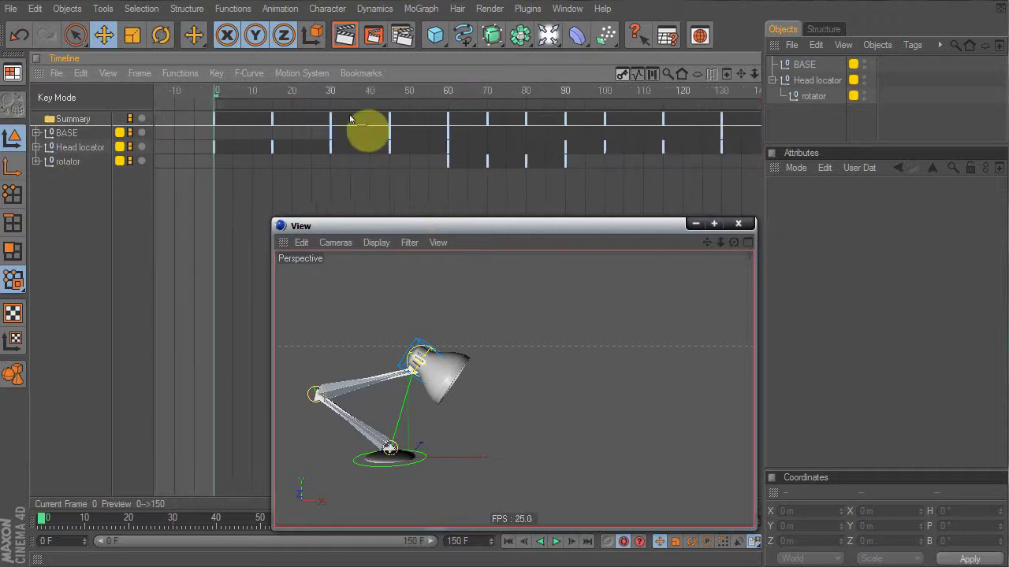
{"action": "left_click", "coordinate": [331, 120]}
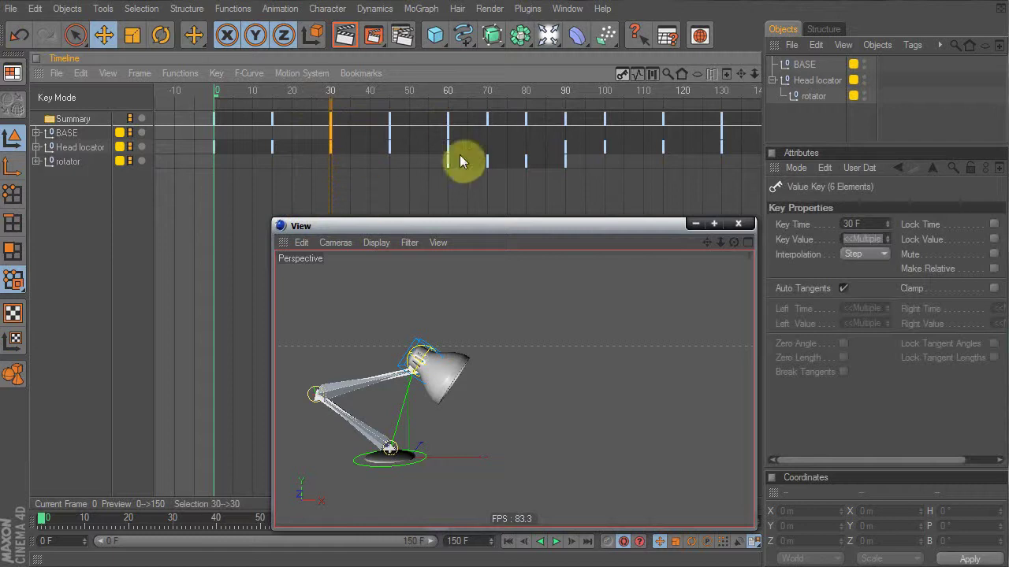
Select all keys of the three nulls and compress their timing to span frames 0 to 71
{"action": "middle_click_drag", "start_coordinate": [662, 155], "coordinate": [603, 155], "text": "alt"}
{"action": "right_click_drag", "start_coordinate": [662, 154], "coordinate": [626, 155], "text": "alt"}
{"action": "middle_click_drag", "start_coordinate": [626, 155], "coordinate": [643, 156], "text": "alt"}
{"action": "left_click_drag", "start_coordinate": [203, 173], "coordinate": [718, 90]}
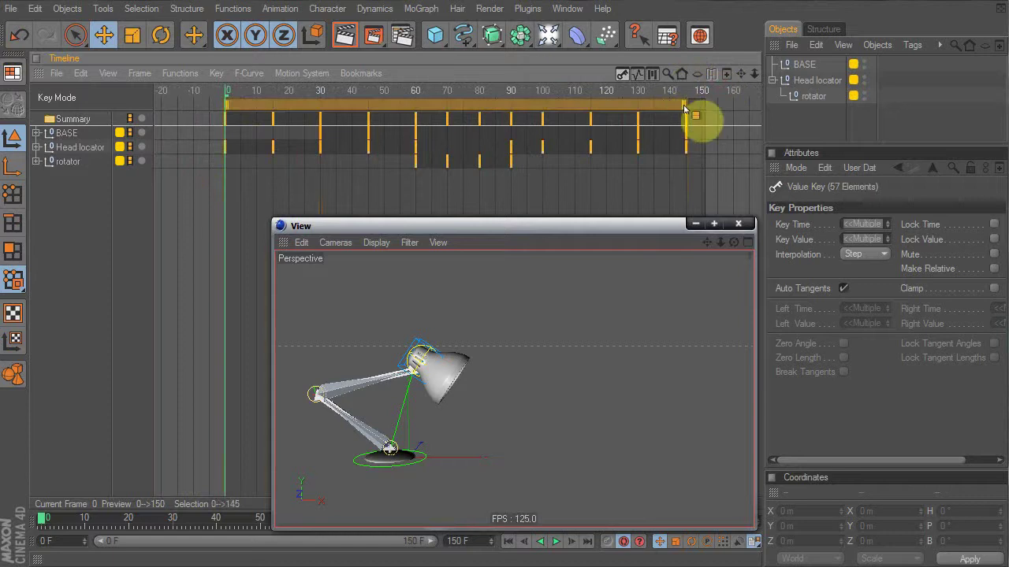
{"action": "left_click_drag", "start_coordinate": [203, 183], "coordinate": [720, 54]}
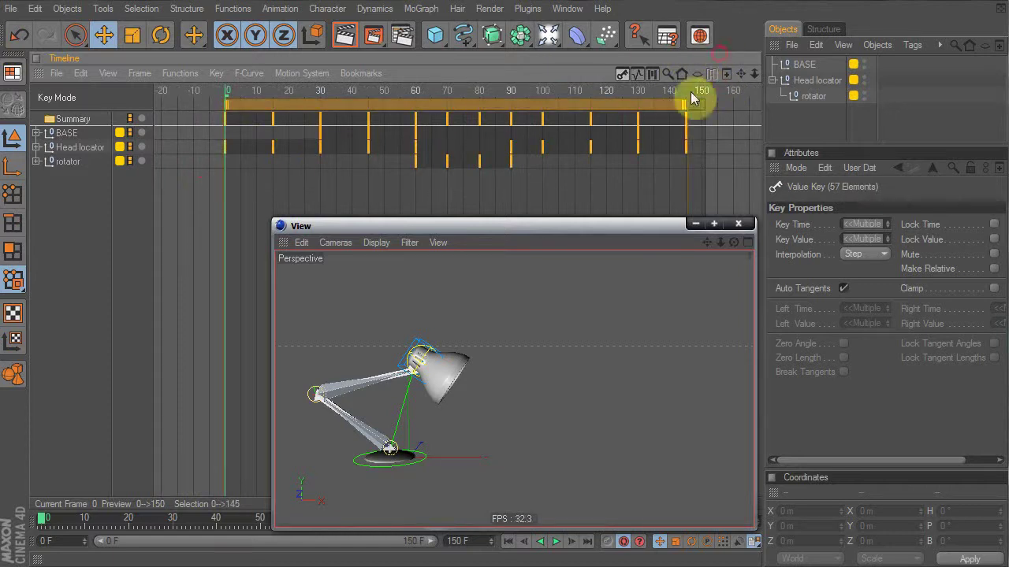
{"action": "left_click_drag", "start_coordinate": [684, 106], "coordinate": [449, 107]}
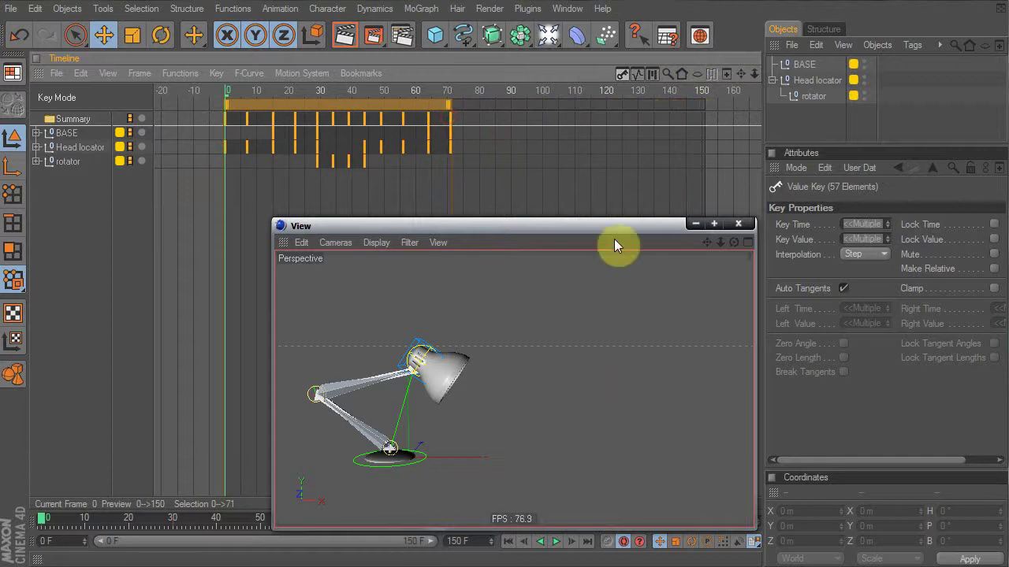
Play and scrub the compressed animation to check its timing, stopping at frame 44
{"action": "left_click_drag", "start_coordinate": [612, 230], "coordinate": [543, 151]}
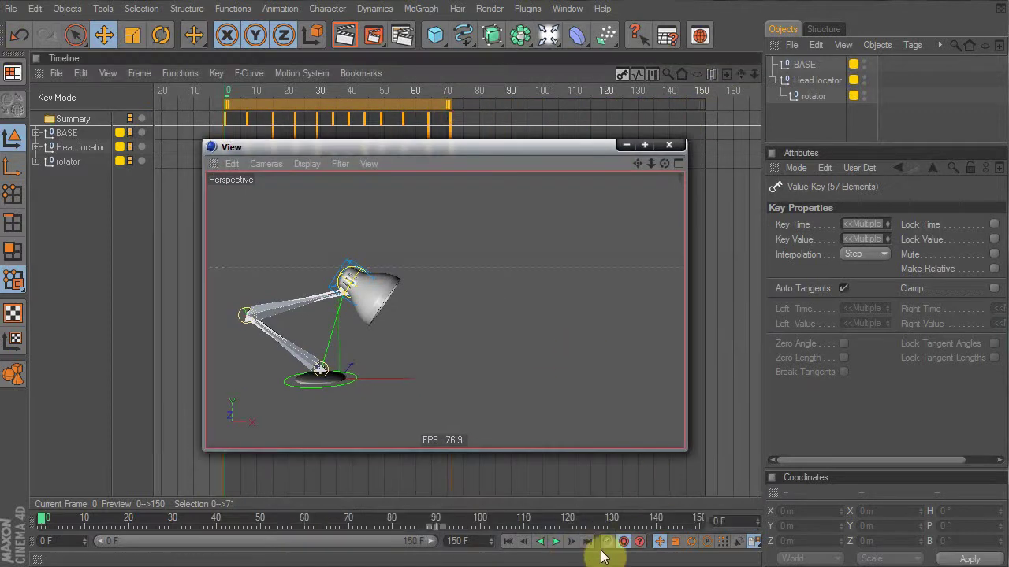
{"action": "left_click", "coordinate": [556, 542]}
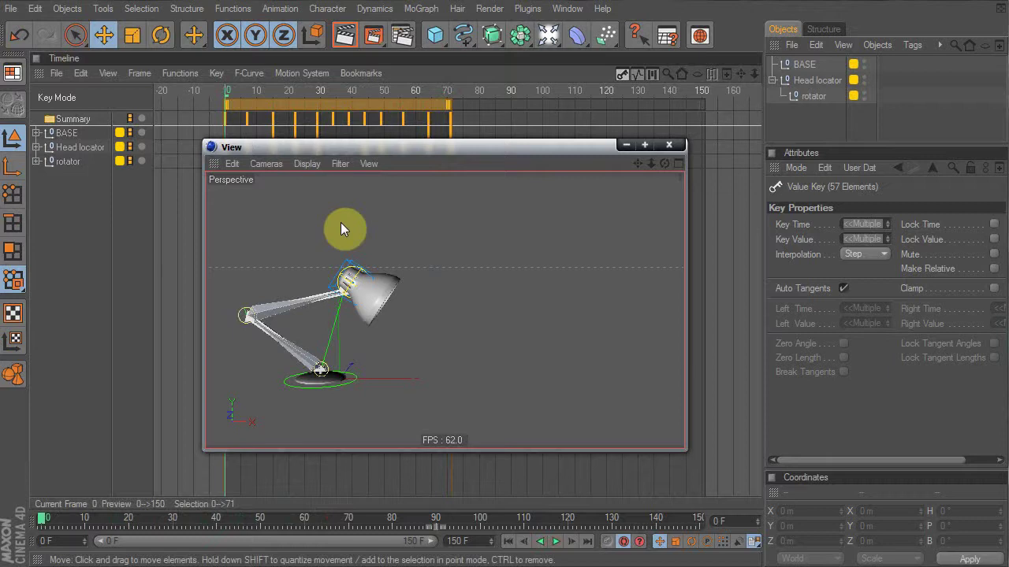
{"action": "left_click_drag", "start_coordinate": [65, 526], "coordinate": [239, 526]}
{"action": "left_click_drag", "start_coordinate": [110, 522], "coordinate": [234, 530]}
{"action": "left_click_drag", "start_coordinate": [417, 152], "coordinate": [404, 226]}
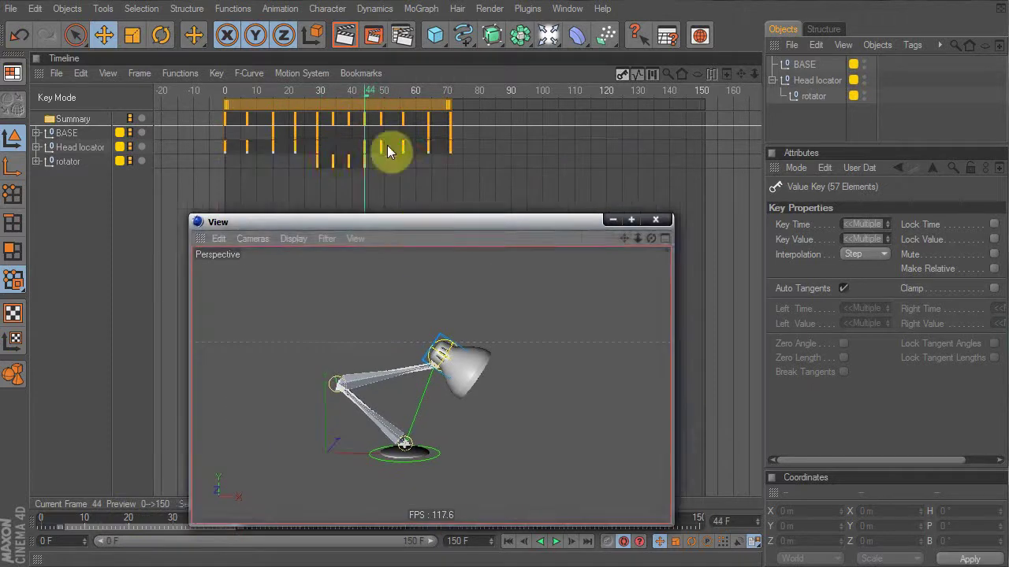
Try moving all keys at frame 44 to frame 47 through the Summary track, and undo the move
{"action": "left_click", "coordinate": [357, 119]}
{"action": "left_click", "coordinate": [363, 118]}
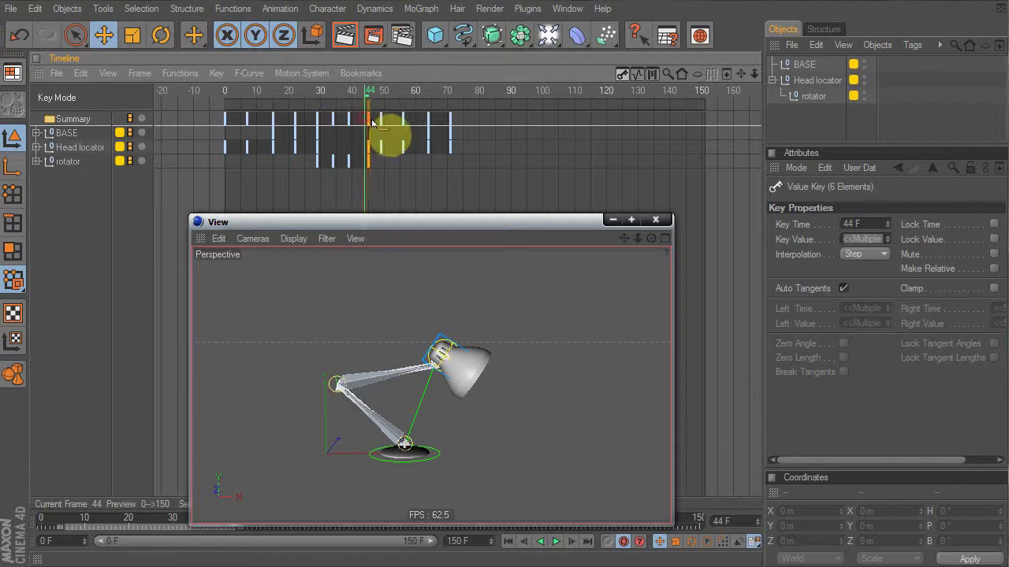
{"action": "left_click_drag", "start_coordinate": [373, 123], "coordinate": [391, 114]}
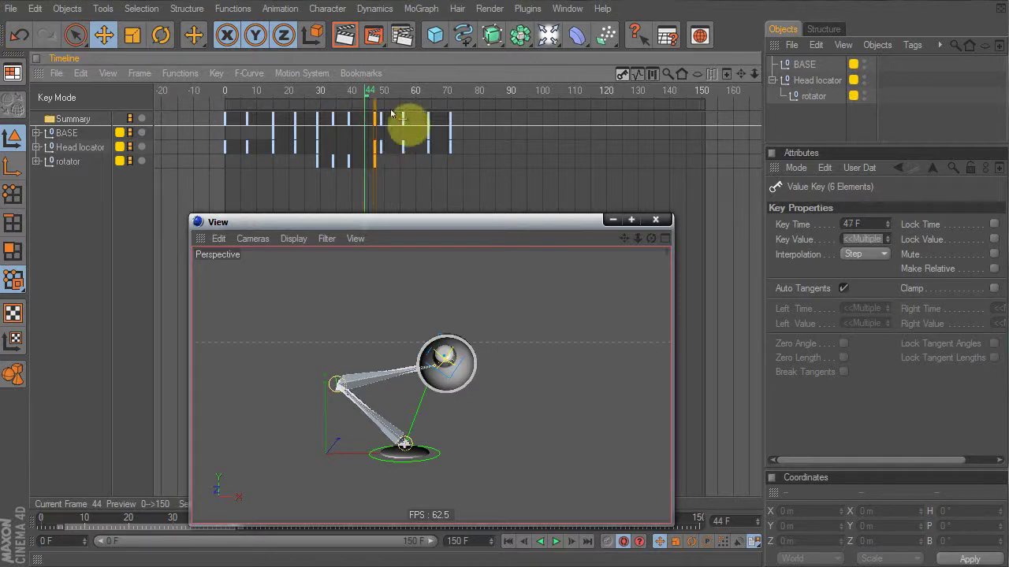
{"action": "key", "text": "ctrl+z"}
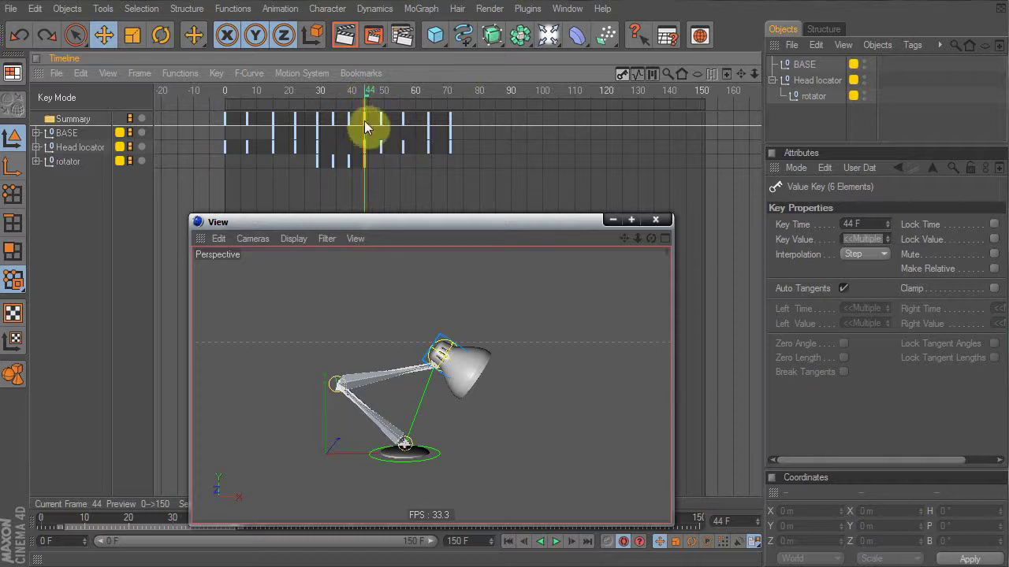
Try shifting all keys from frame 44 onward so they start at frame 64, and undo the shift
{"action": "left_click_drag", "start_coordinate": [354, 134], "coordinate": [543, 113]}
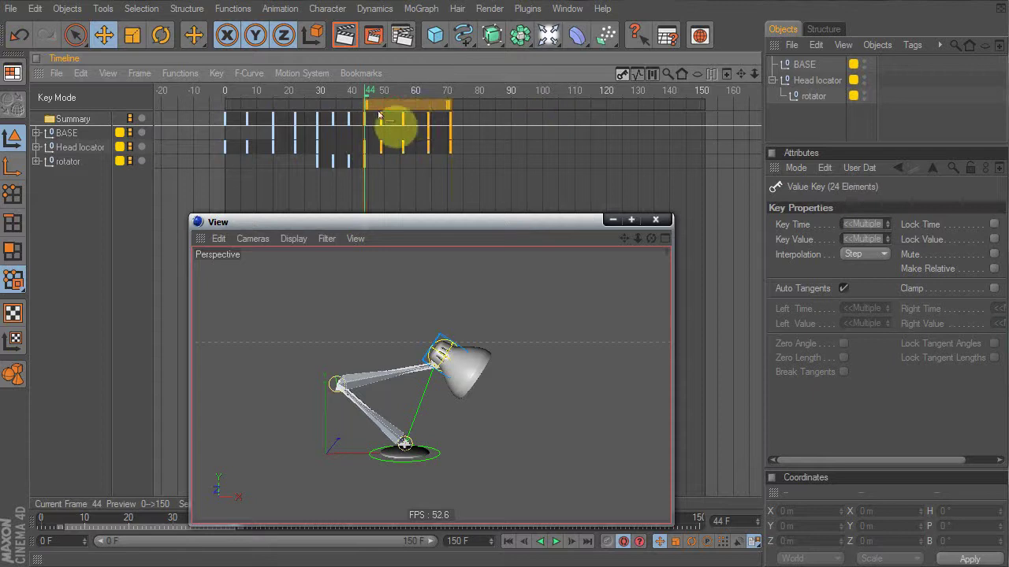
{"action": "left_click_drag", "start_coordinate": [394, 124], "coordinate": [461, 105]}
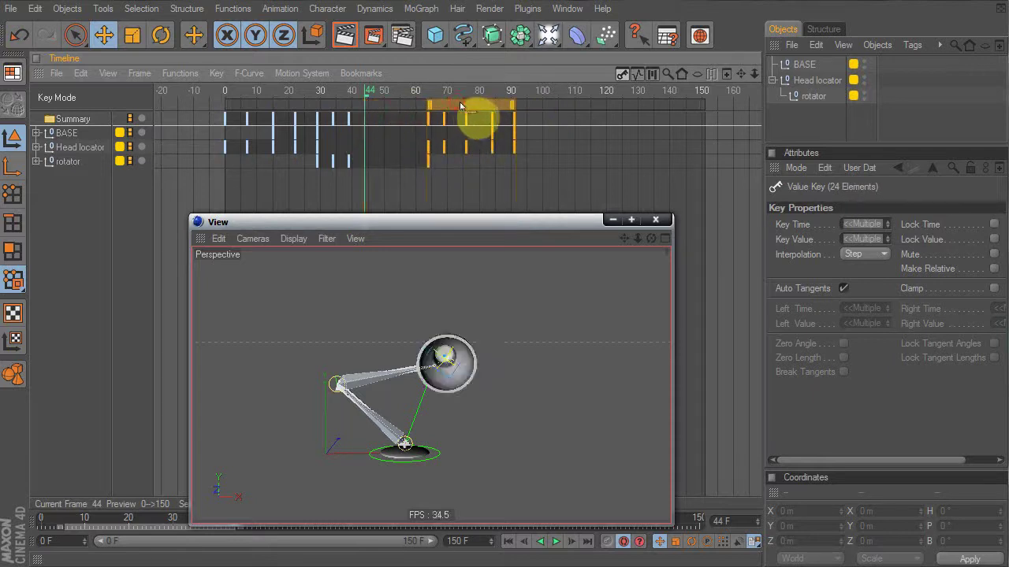
{"action": "key", "text": "ctrl+z"}
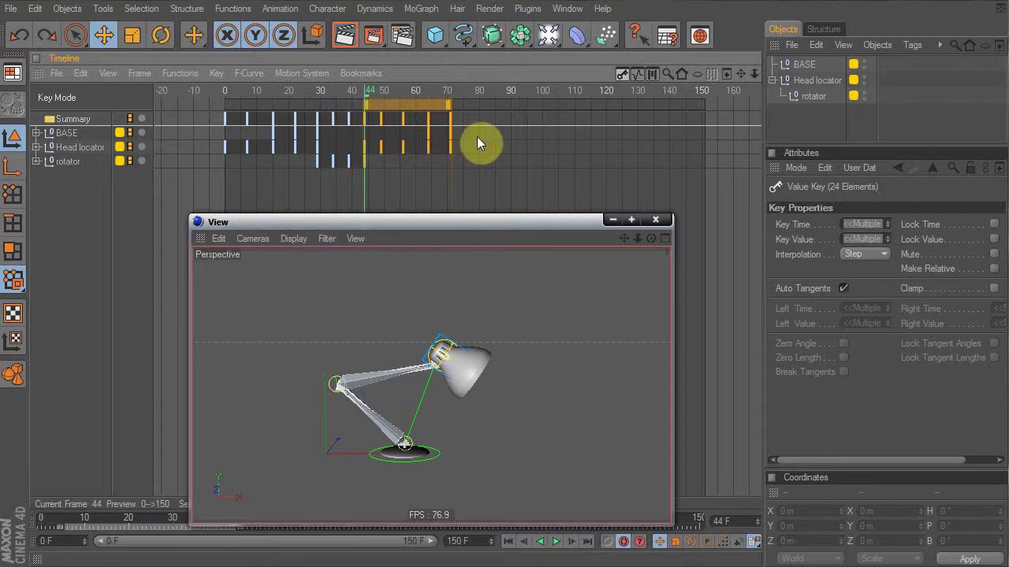
Enable Ripple Edit for the timeline, try moving all keys at frame 44 to frame 52, and undo the move
{"action": "left_click", "coordinate": [352, 139]}
{"action": "left_click", "coordinate": [75, 72]}
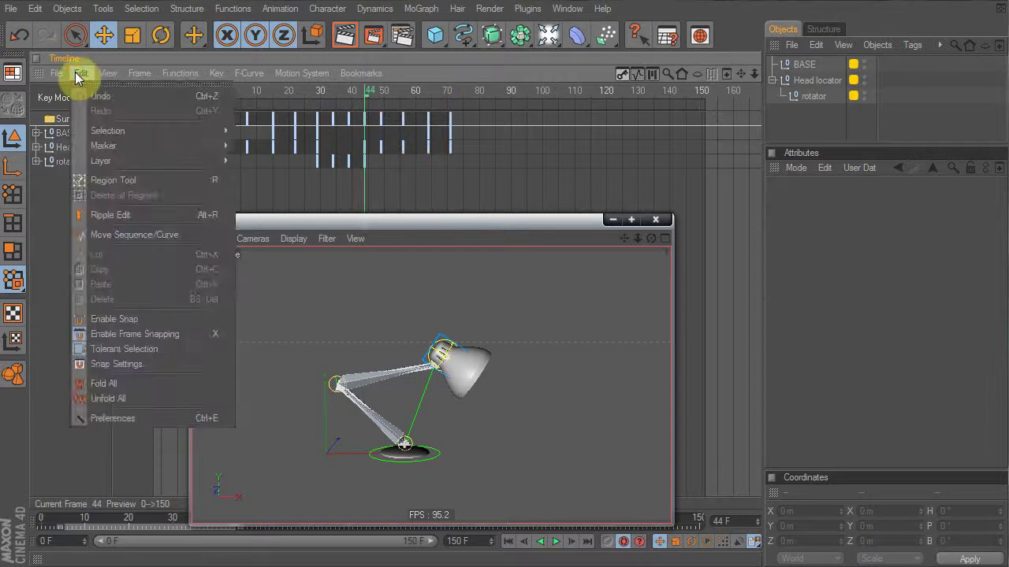
{"action": "left_click", "coordinate": [127, 214]}
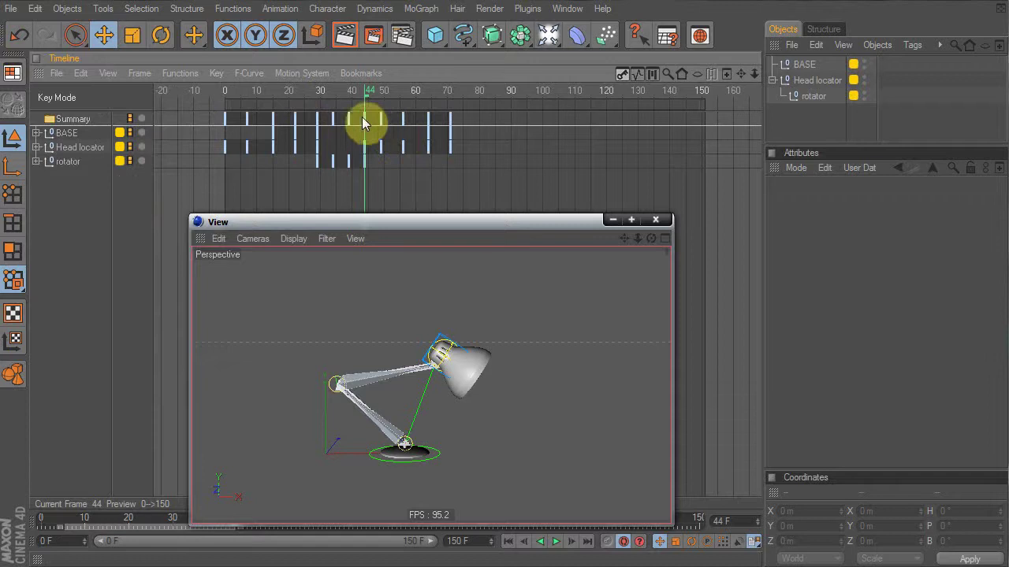
{"action": "left_click_drag", "start_coordinate": [367, 121], "coordinate": [392, 121]}
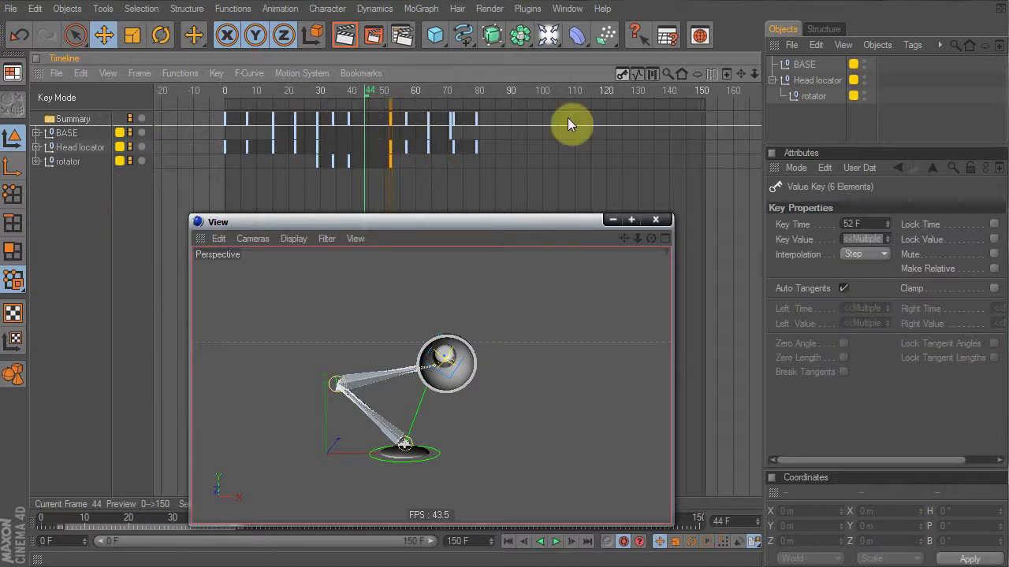
{"action": "key", "text": "ctrl+z"}
Try moving the Summary key at frame 44 to frame 47 with Ripple Edit on, and undo the move
{"action": "left_click", "coordinate": [365, 118]}
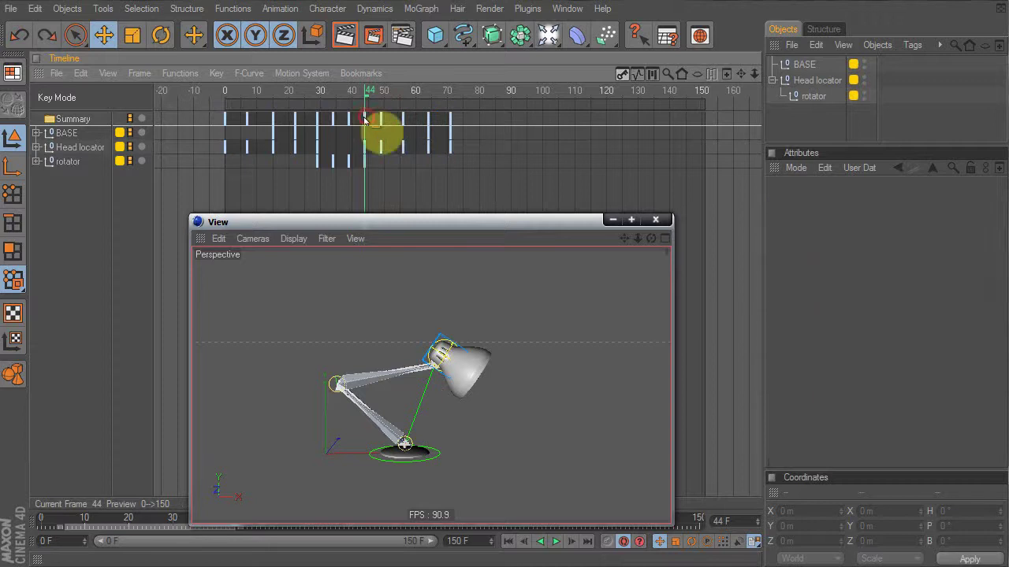
{"action": "left_click", "coordinate": [364, 118]}
{"action": "left_click_drag", "start_coordinate": [370, 120], "coordinate": [373, 122]}
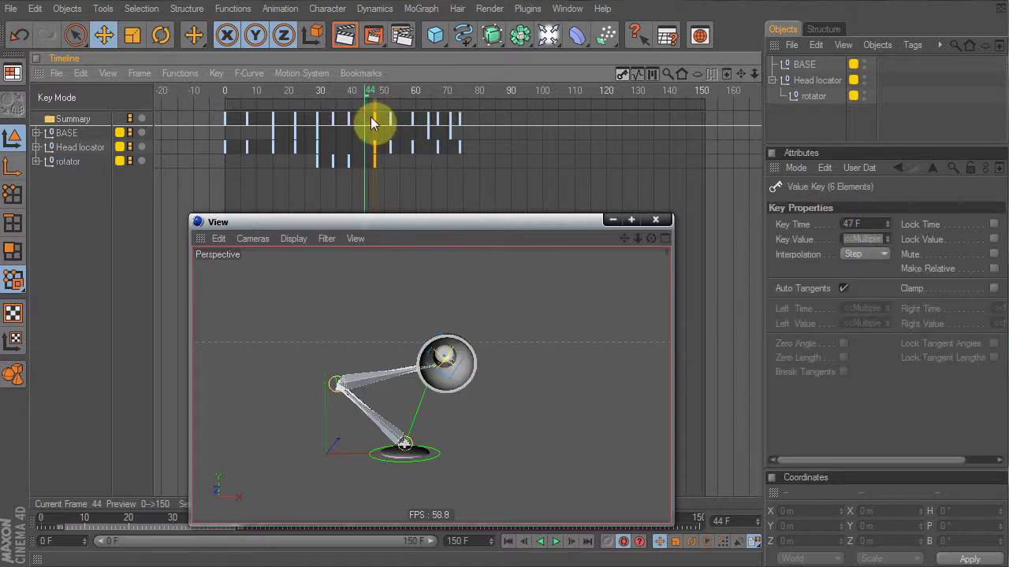
{"action": "key", "text": "ctrl+z"}
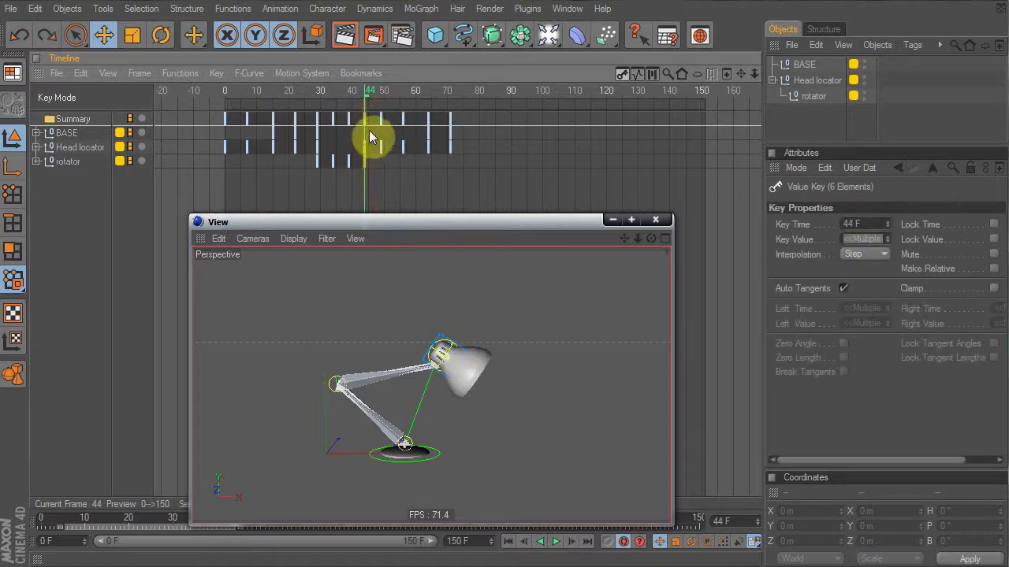
Try moving only the BASE keys at frame 29 to frame 44 with Ripple Edit on, and undo the move
{"action": "left_click", "coordinate": [365, 139]}
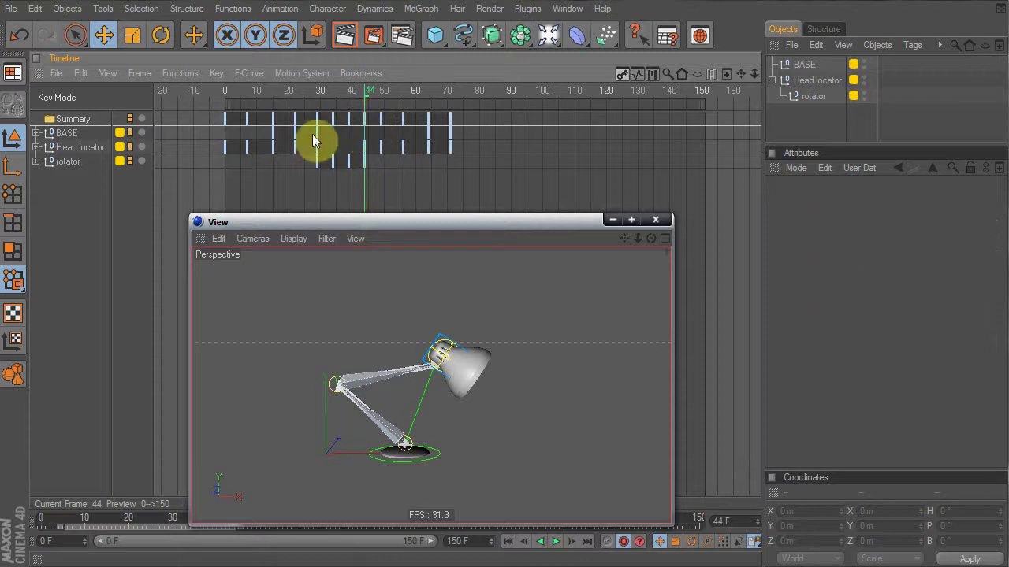
{"action": "left_click_drag", "start_coordinate": [318, 134], "coordinate": [358, 132]}
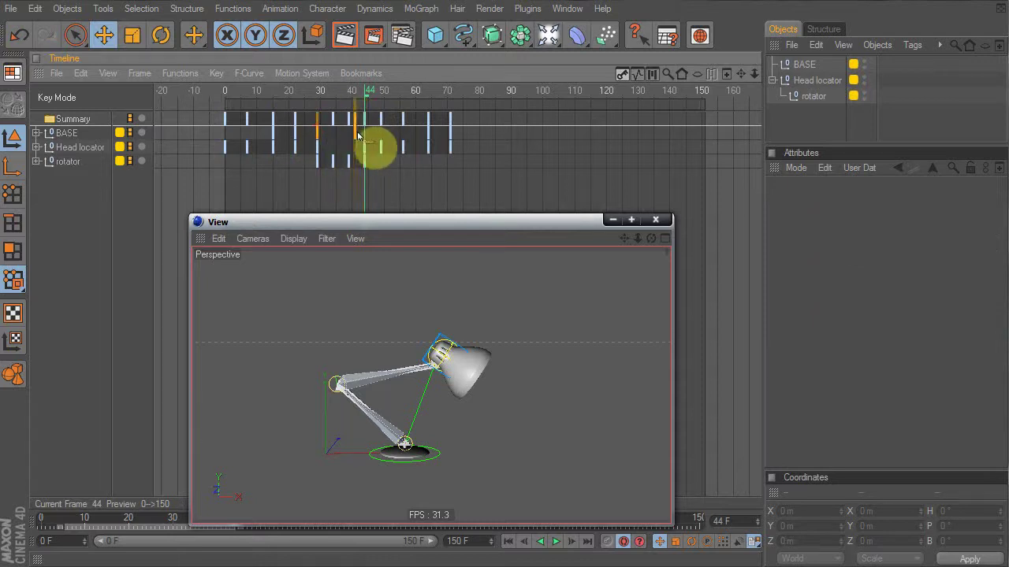
{"action": "left_click", "coordinate": [368, 113]}
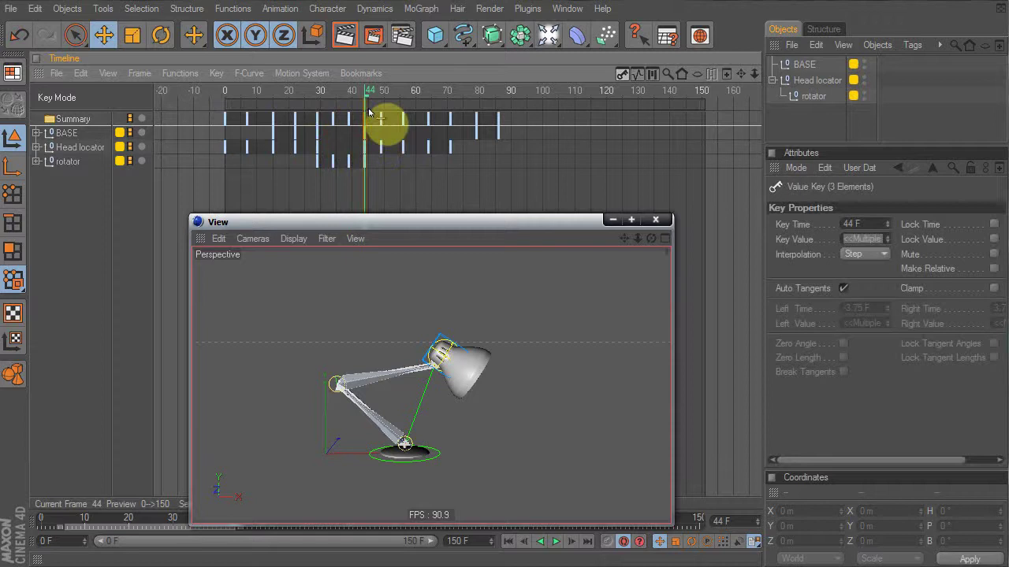
{"action": "key", "text": "ctrl+z"}
Try moving the BASE keys at frame 29 and the Summary key at frame 44 again, and turn off Ripple Edit
{"action": "left_click", "coordinate": [112, 73]}
{"action": "mouse_move", "coordinate": [85, 74]}
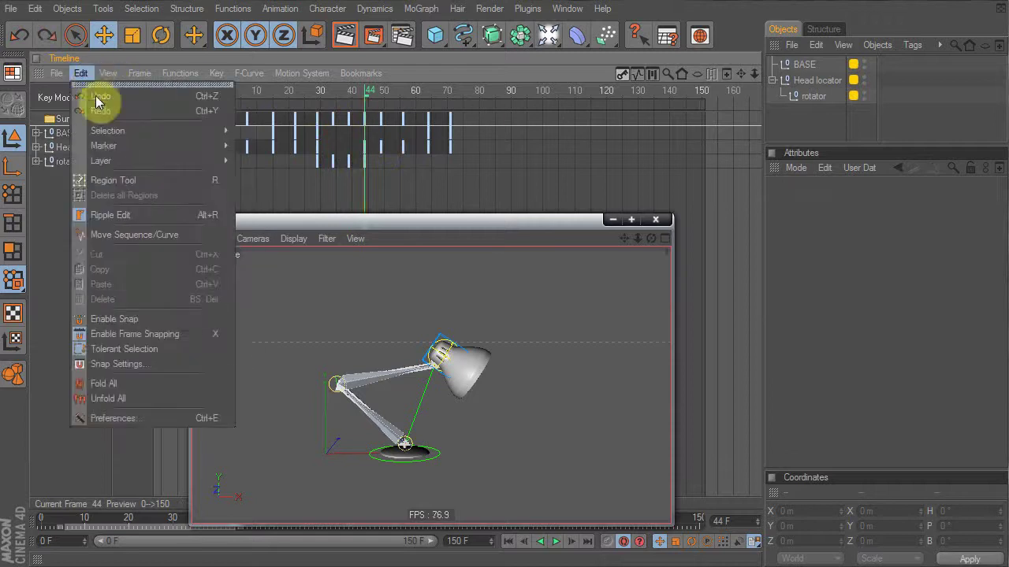
{"action": "left_click", "coordinate": [131, 214]}
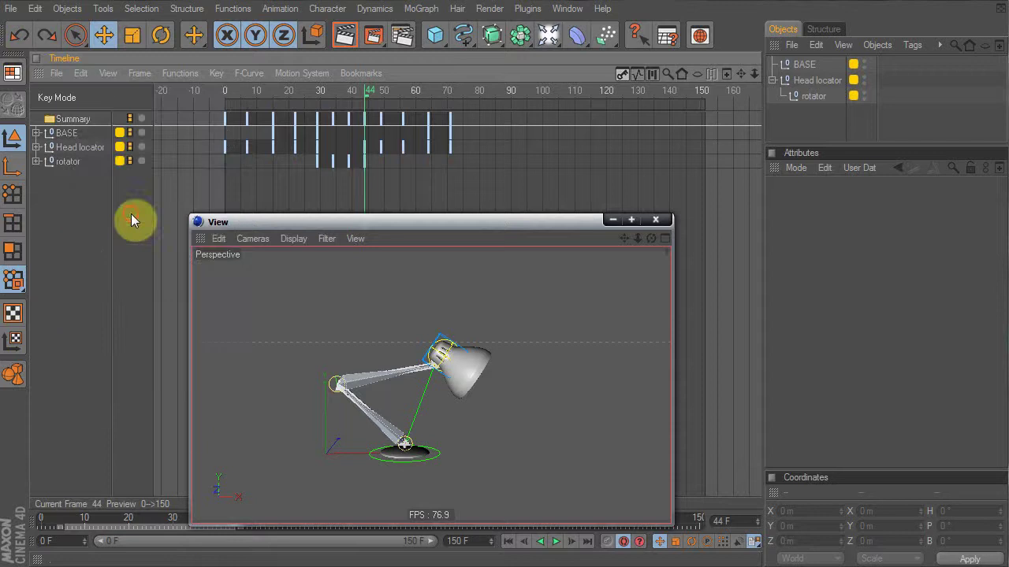
{"action": "left_click_drag", "start_coordinate": [317, 132], "coordinate": [366, 140]}
{"action": "left_click", "coordinate": [365, 118]}
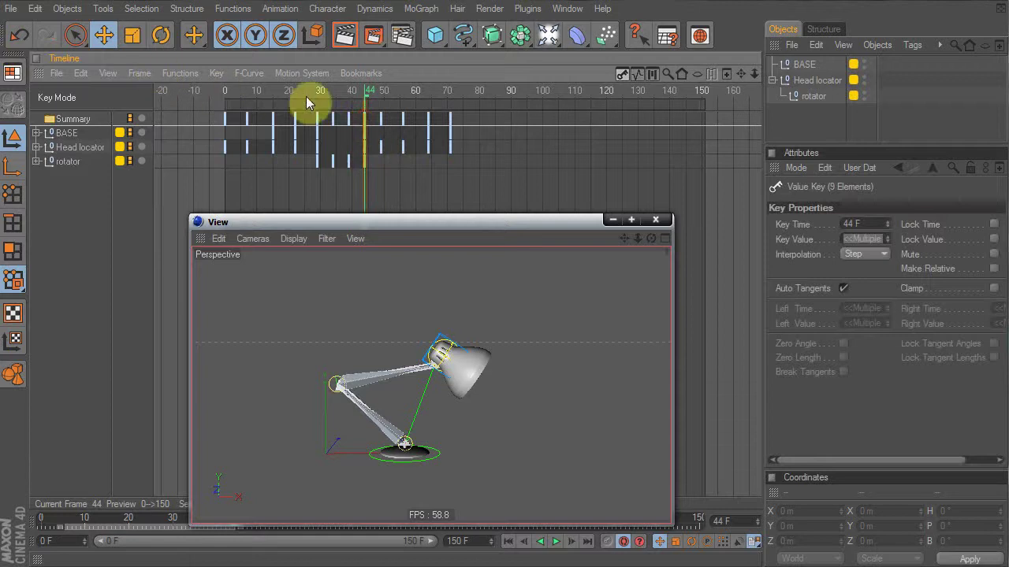
{"action": "mouse_move", "coordinate": [365, 118]}
{"action": "left_mouse_down"}
{"action": "mouse_move", "coordinate": [385, 122]}
{"action": "mouse_move", "coordinate": [338, 118]}
{"action": "mouse_move", "coordinate": [367, 113]}
{"action": "left_mouse_up"}
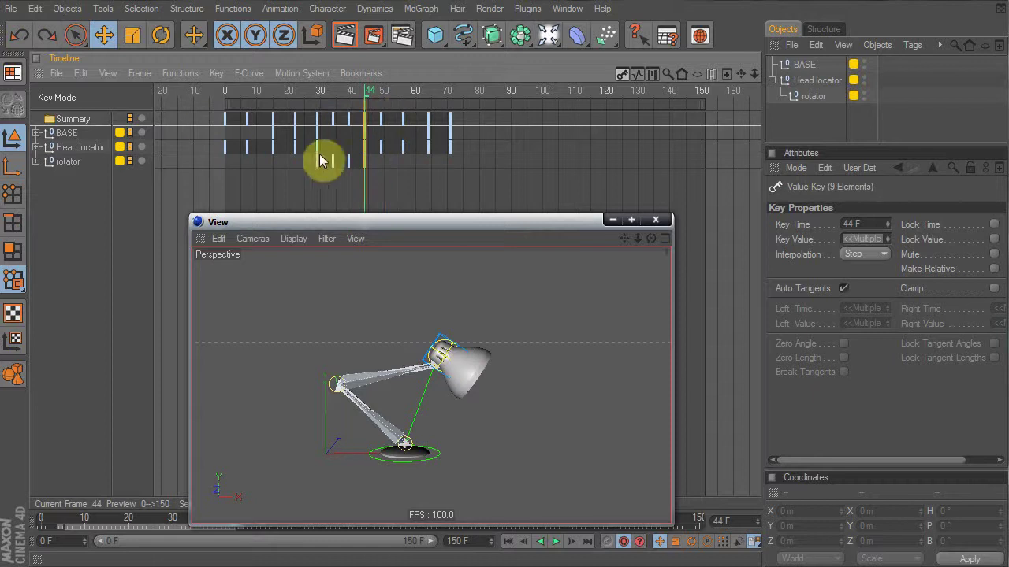
{"action": "left_click", "coordinate": [103, 72]}
{"action": "mouse_move", "coordinate": [85, 73]}
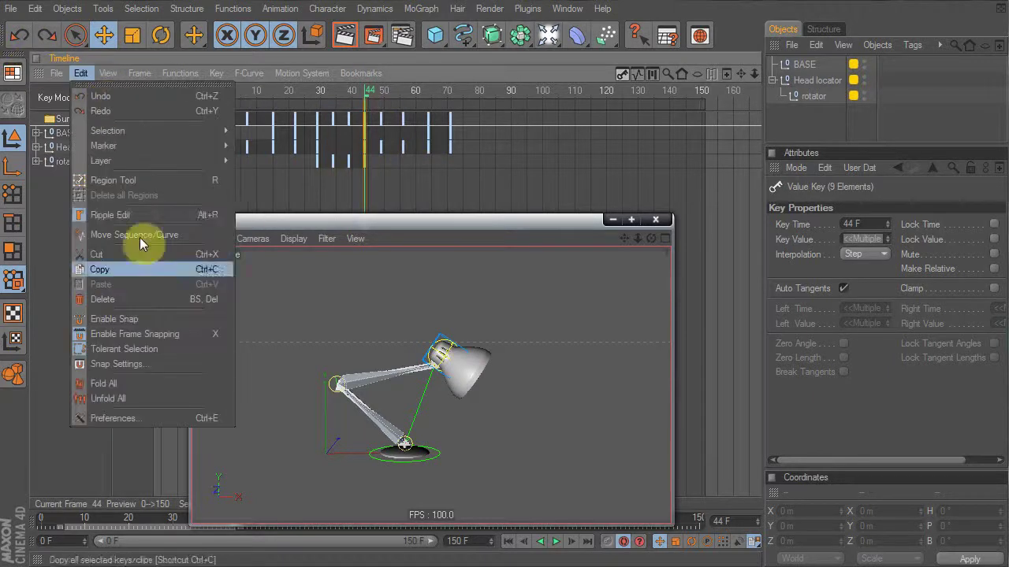
{"action": "left_click", "coordinate": [134, 212]}
Mark frames 23 to 69 on all tracks with the Region Tool, try compressing the region, undo it, and dismiss the region
{"action": "left_click", "coordinate": [77, 72]}
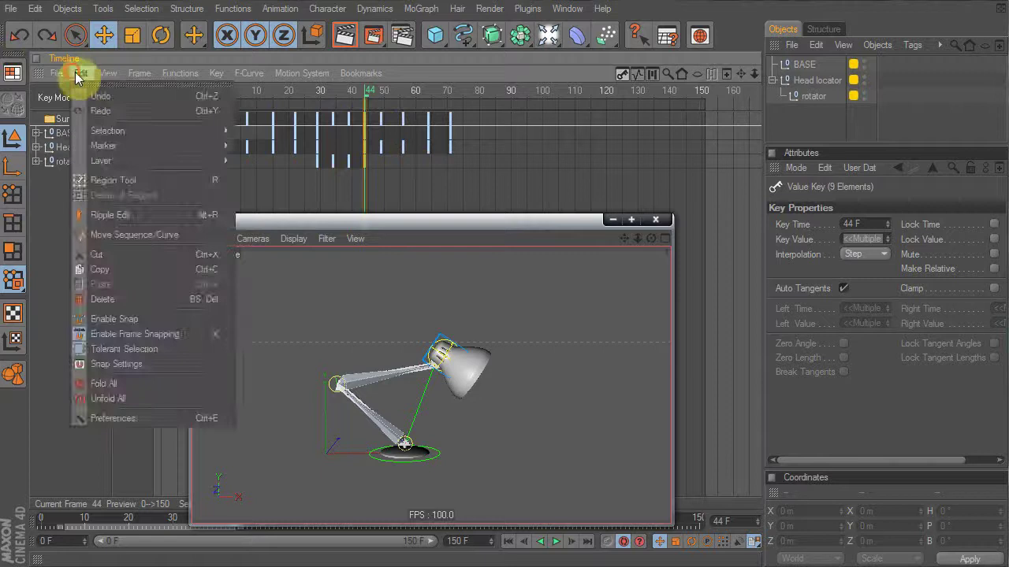
{"action": "left_click", "coordinate": [112, 180]}
{"action": "left_click_drag", "start_coordinate": [445, 189], "coordinate": [297, 116]}
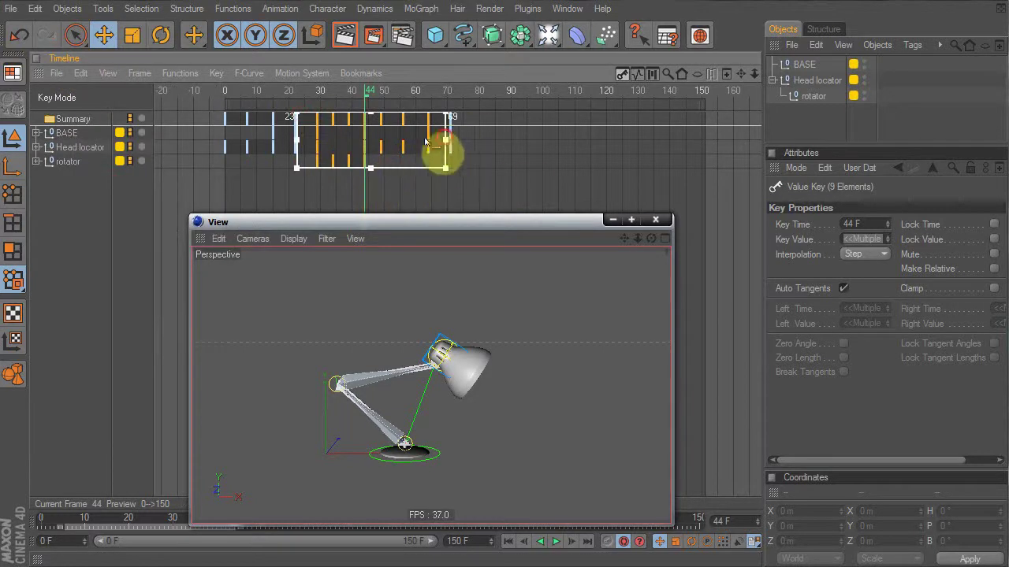
{"action": "left_click_drag", "start_coordinate": [446, 140], "coordinate": [400, 145]}
{"action": "key", "text": "ctrl+z"}
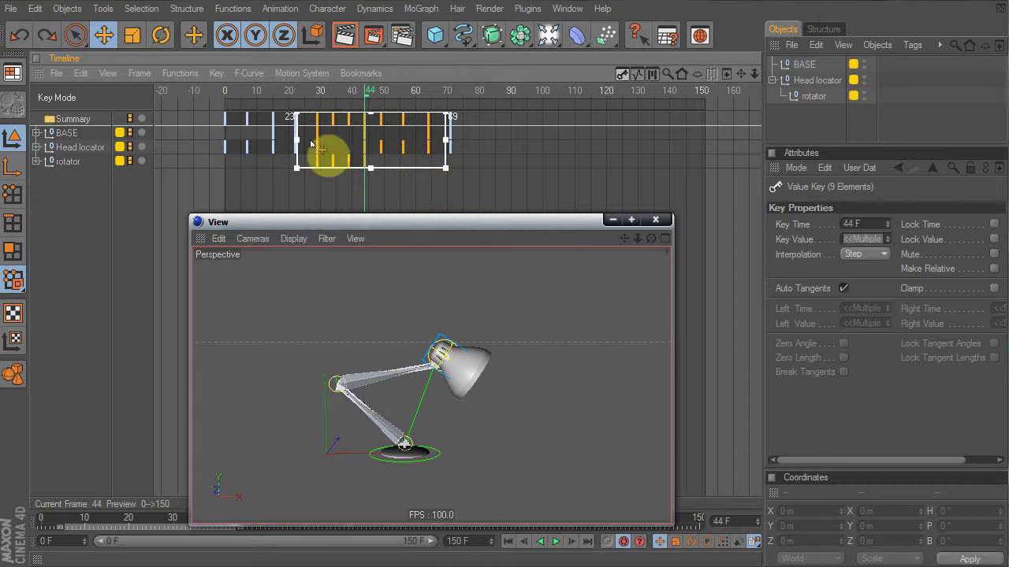
{"action": "key", "text": "r"}
{"action": "key", "text": "r"}
{"action": "key", "text": "r"}
{"action": "left_click", "coordinate": [415, 198]}
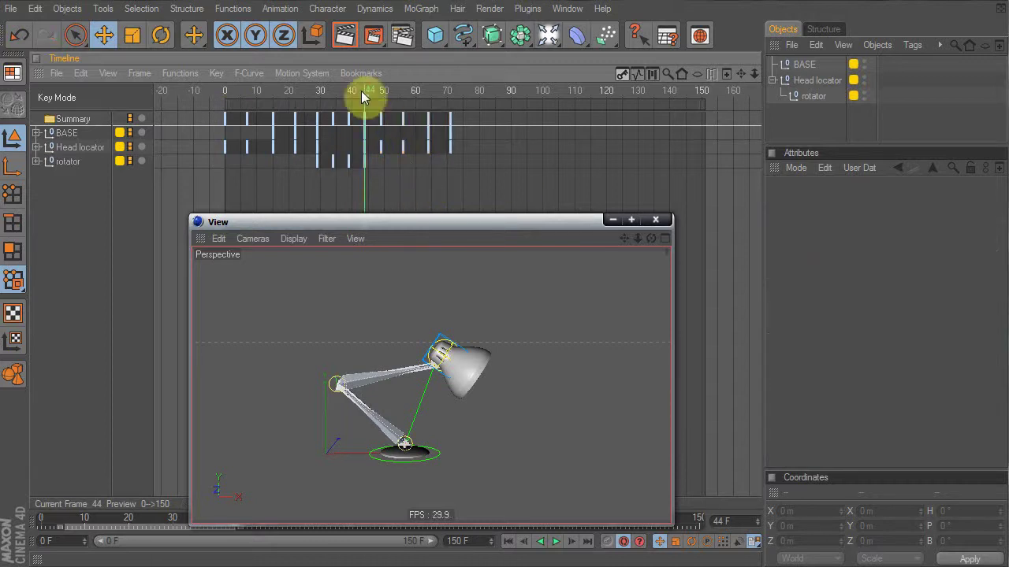
Go to frame 33, try moving the BASE keys at frames 15 to 29 along the timeline, and undo the move
{"action": "left_click_drag", "start_coordinate": [365, 92], "coordinate": [330, 90]}
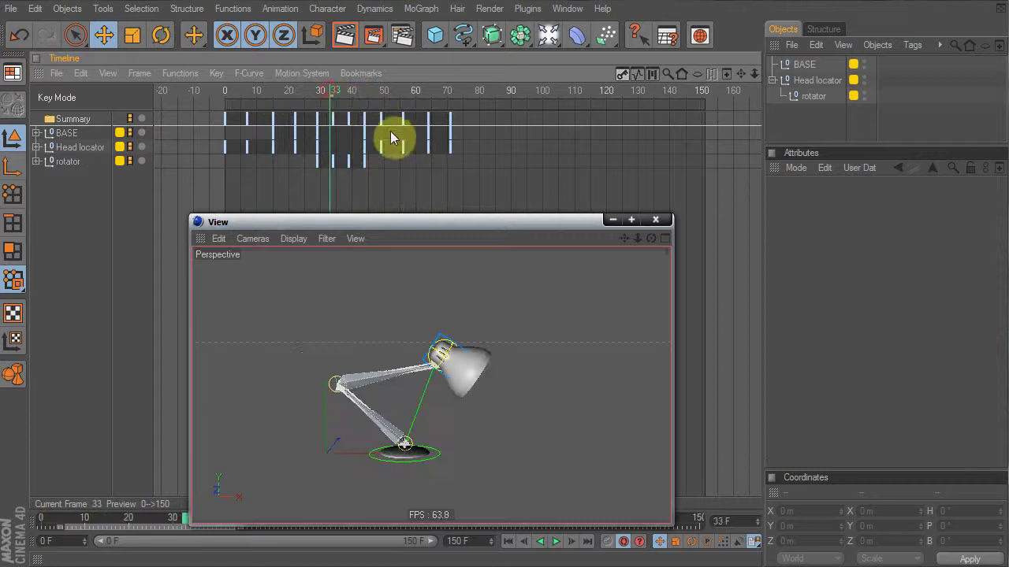
{"action": "left_click", "coordinate": [365, 134]}
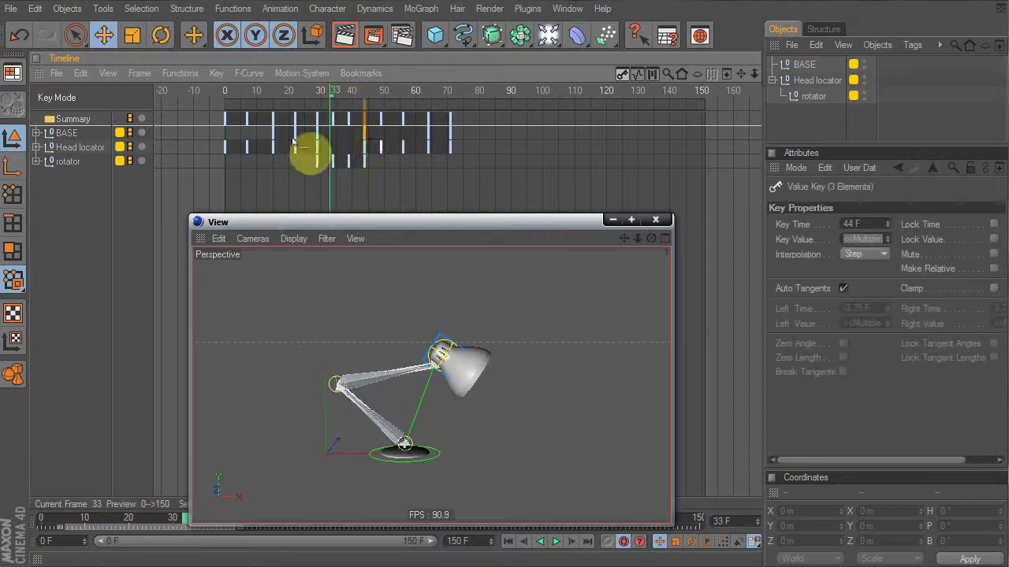
{"action": "left_click_drag", "start_coordinate": [316, 140], "coordinate": [538, 143]}
{"action": "key", "text": "ctrl+z"}
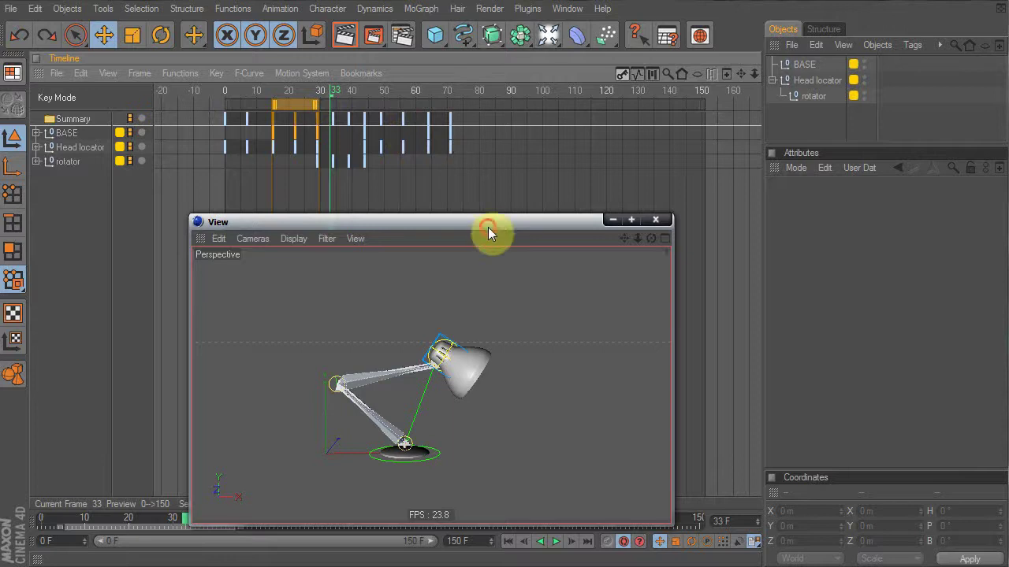
{"action": "left_click_drag", "start_coordinate": [488, 224], "coordinate": [479, 197]}
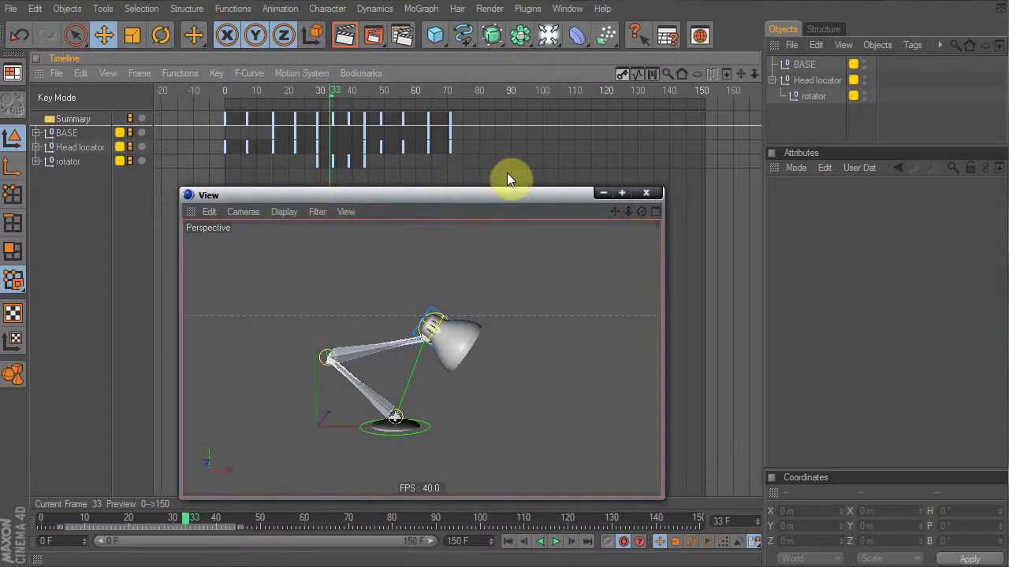
{"action": "left_click", "coordinate": [243, 124]}
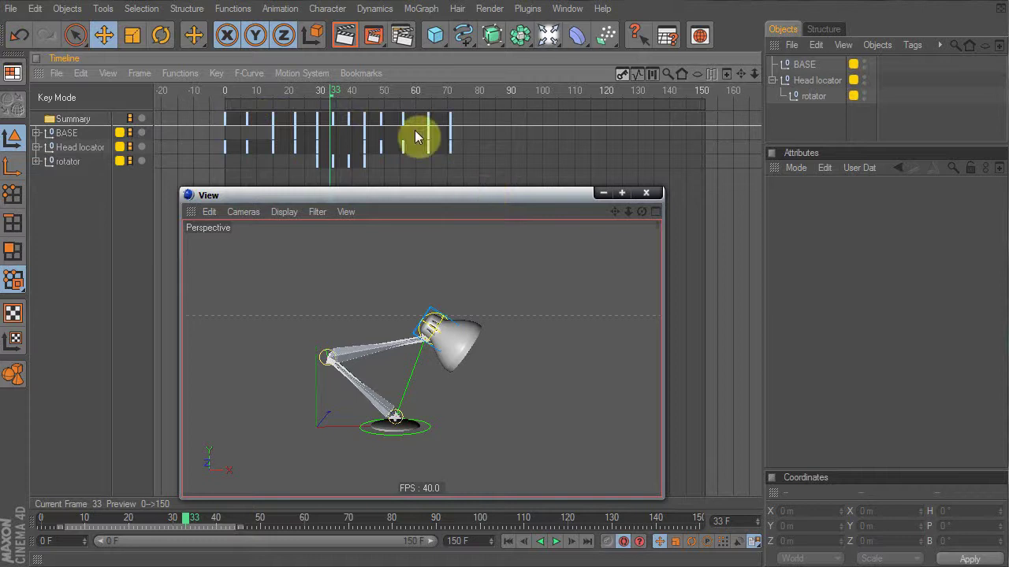
{"action": "left_click_drag", "start_coordinate": [420, 201], "coordinate": [458, 224]}
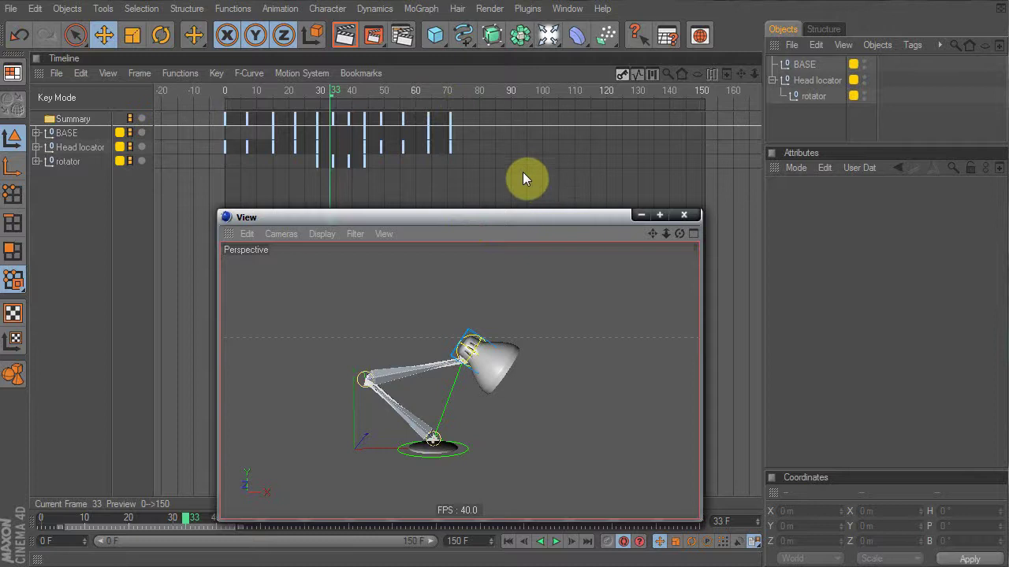
Switch the timeline to F-Curve Mode and show all of BASE's position curves, keeping the perspective view window clear of them
{"action": "key", "text": "Tab"}
{"action": "left_click_drag", "start_coordinate": [308, 217], "coordinate": [268, 375]}
{"action": "left_click", "coordinate": [59, 123]}
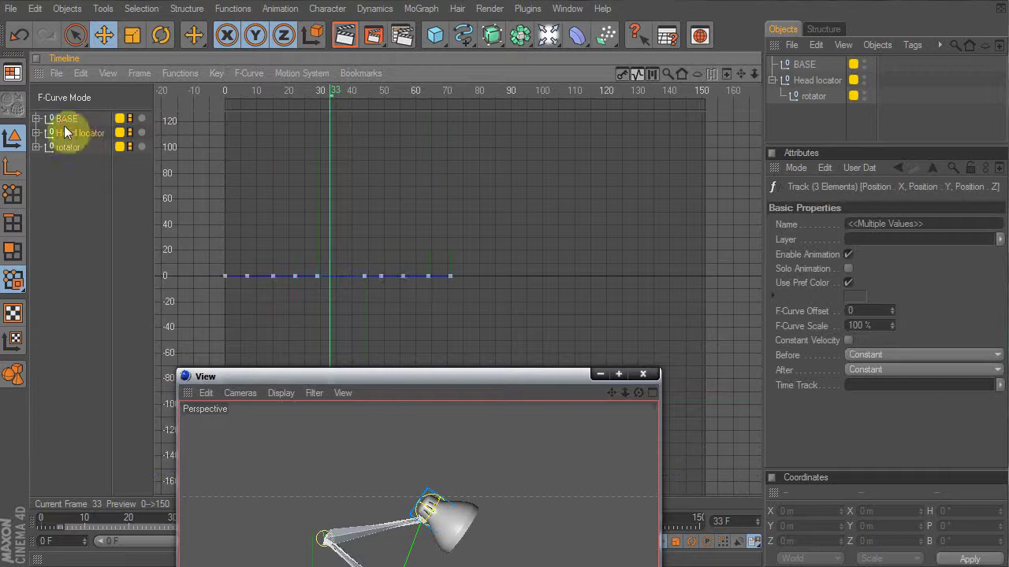
{"action": "left_click", "coordinate": [61, 120]}
{"action": "key", "text": "h"}
{"action": "right_click_drag", "start_coordinate": [442, 134], "coordinate": [446, 144], "text": "alt"}
{"action": "left_click_drag", "start_coordinate": [503, 374], "coordinate": [874, 263]}
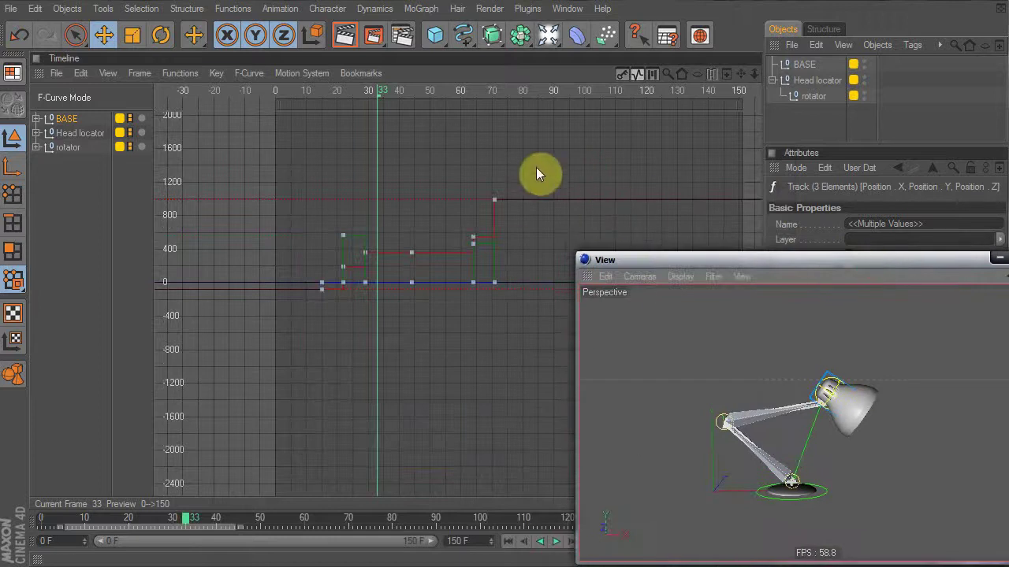
Change all BASE position keys from stepped to Spline interpolation
{"action": "left_click_drag", "start_coordinate": [540, 153], "coordinate": [282, 324]}
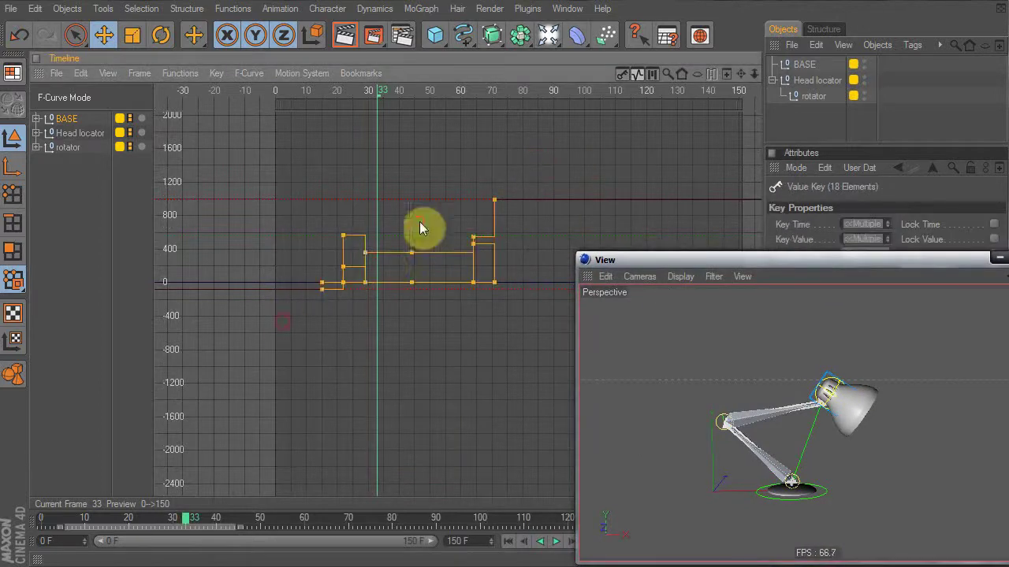
{"action": "right_click", "coordinate": [366, 252]}
{"action": "mouse_move", "coordinate": [467, 348]}
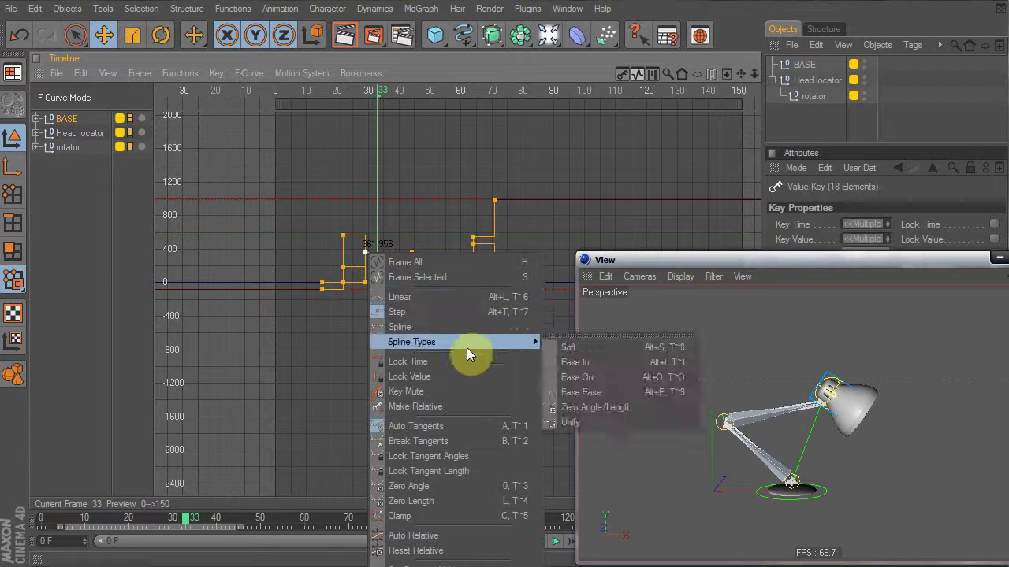
{"action": "left_click", "coordinate": [423, 326]}
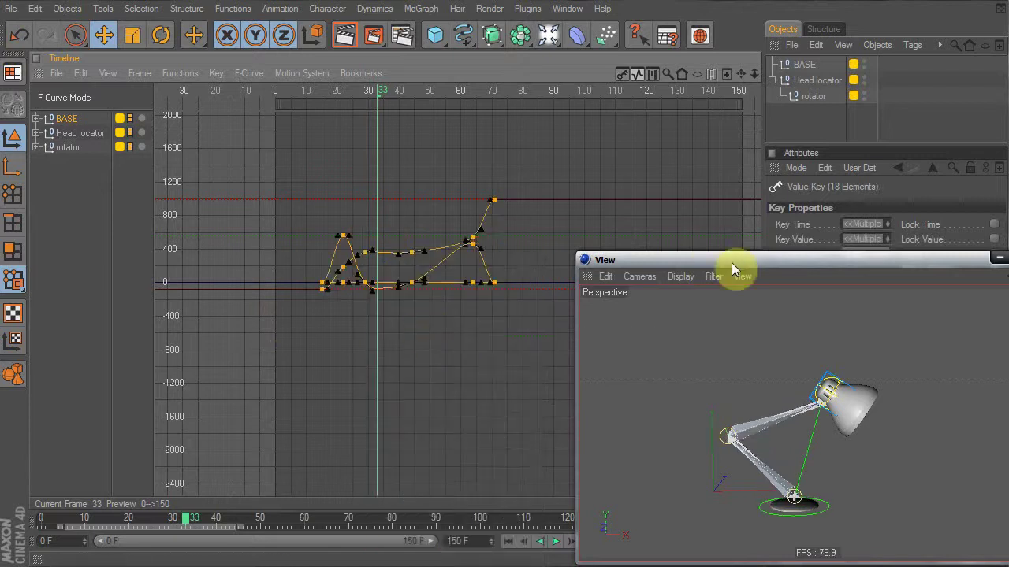
Scrub the animation from frame 0 to past frame 30 to examine how the base moves with spline interpolation
{"action": "left_click_drag", "start_coordinate": [732, 269], "coordinate": [613, 152]}
{"action": "left_click_drag", "start_coordinate": [187, 520], "coordinate": [7, 510]}
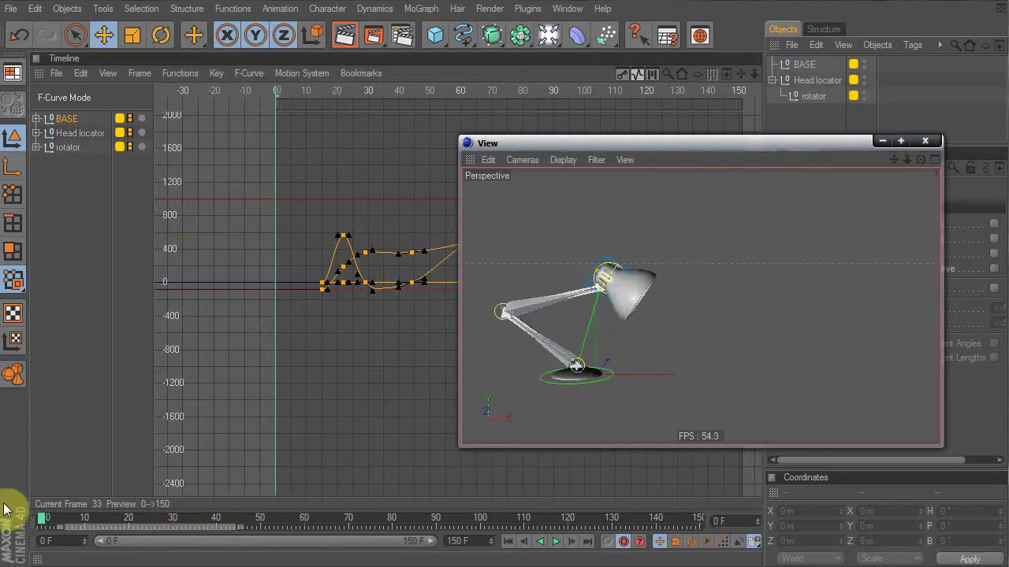
{"action": "left_click_drag", "start_coordinate": [93, 518], "coordinate": [187, 534]}
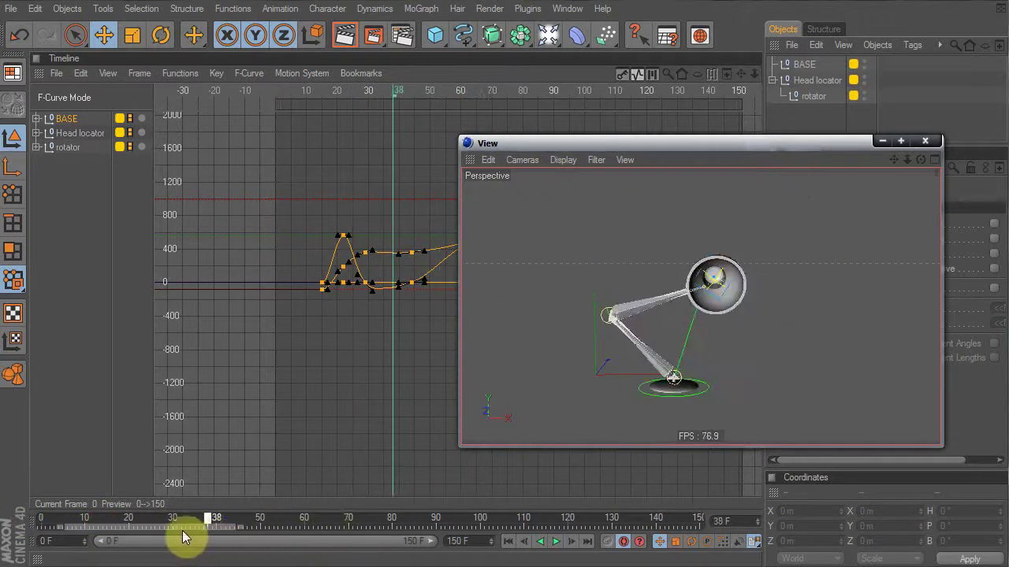
Set all BASE position keys to Linear interpolation and return the timeline to Key Mode
{"action": "left_click", "coordinate": [407, 125]}
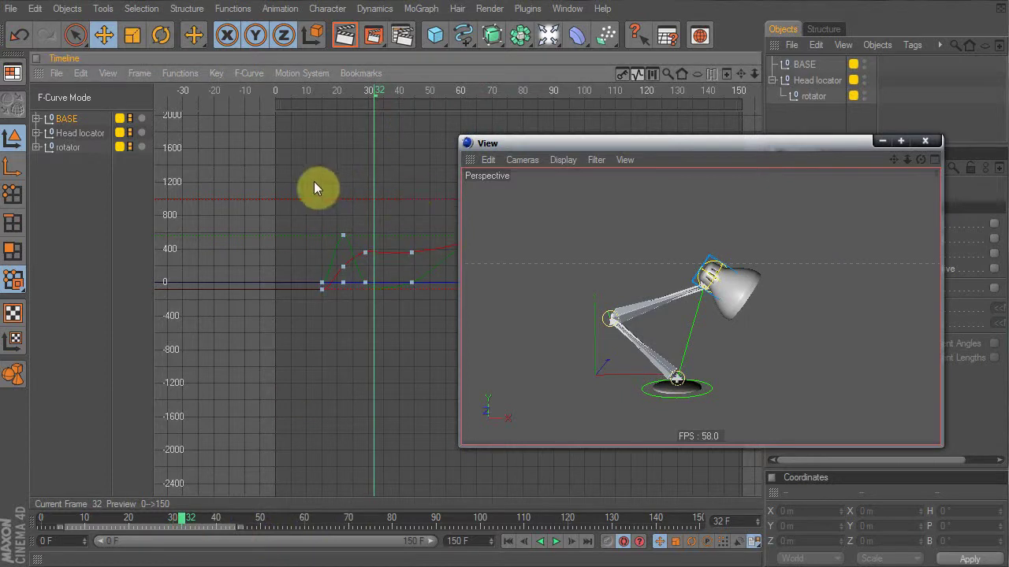
{"action": "key", "text": "ctrl+a"}
{"action": "left_click_drag", "start_coordinate": [539, 155], "coordinate": [837, 250]}
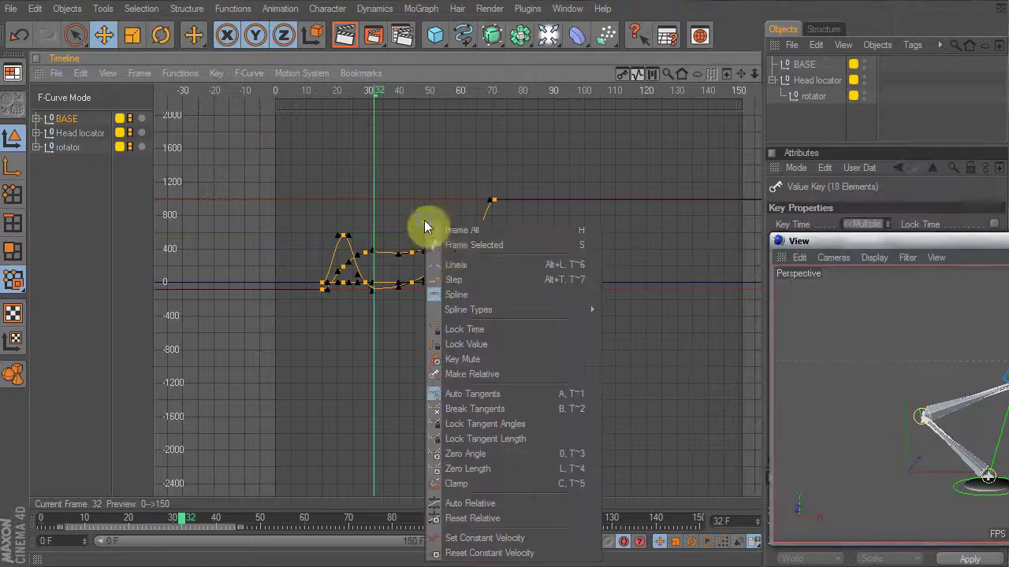
{"action": "left_click", "coordinate": [475, 267]}
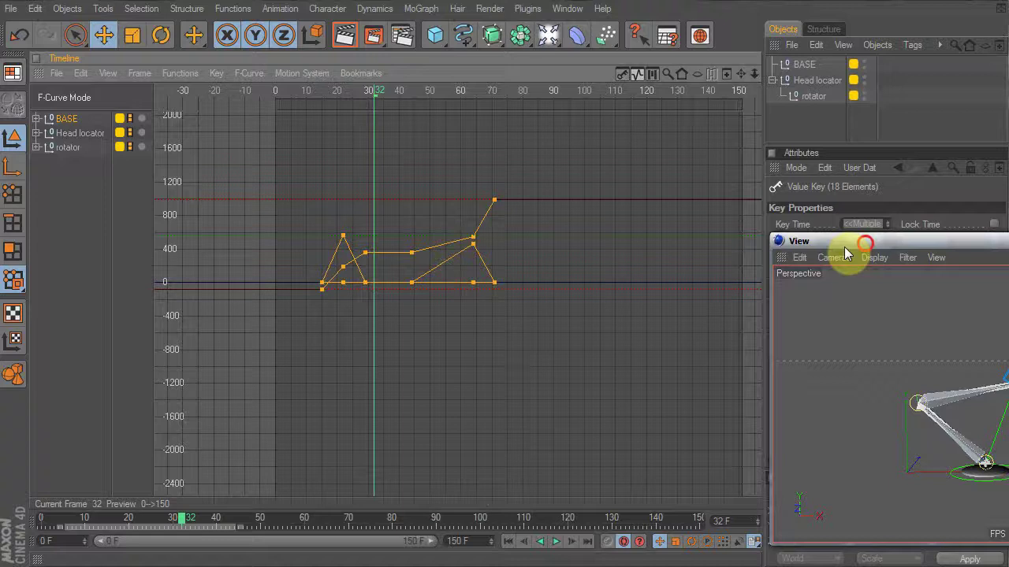
{"action": "left_click_drag", "start_coordinate": [844, 247], "coordinate": [511, 186]}
{"action": "key", "text": "Tab"}
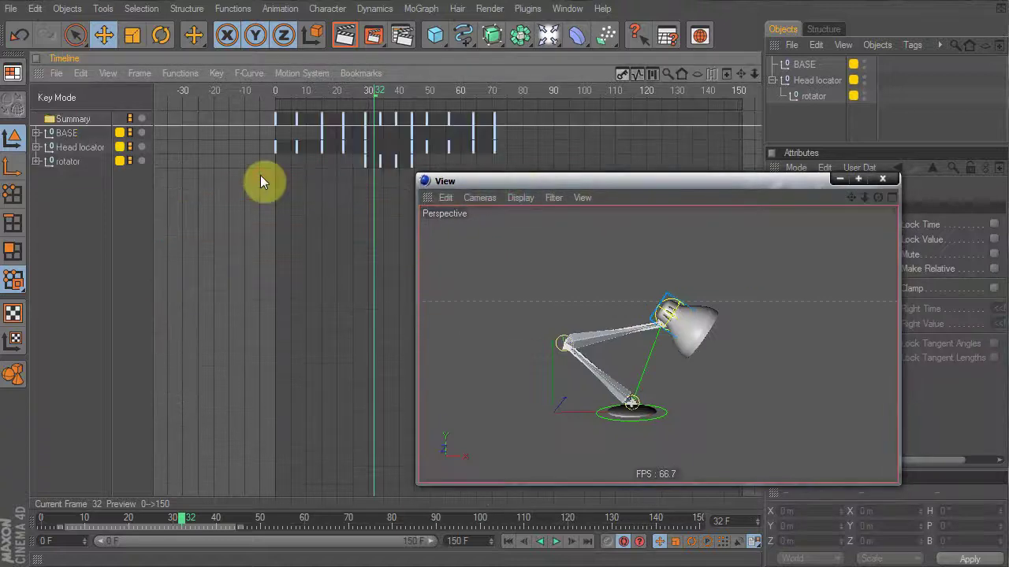
Scrub the animation between frames 32 and 56, ending at frame 36, to examine the base's motion with linear interpolation
{"action": "left_click_drag", "start_coordinate": [187, 520], "coordinate": [220, 540]}
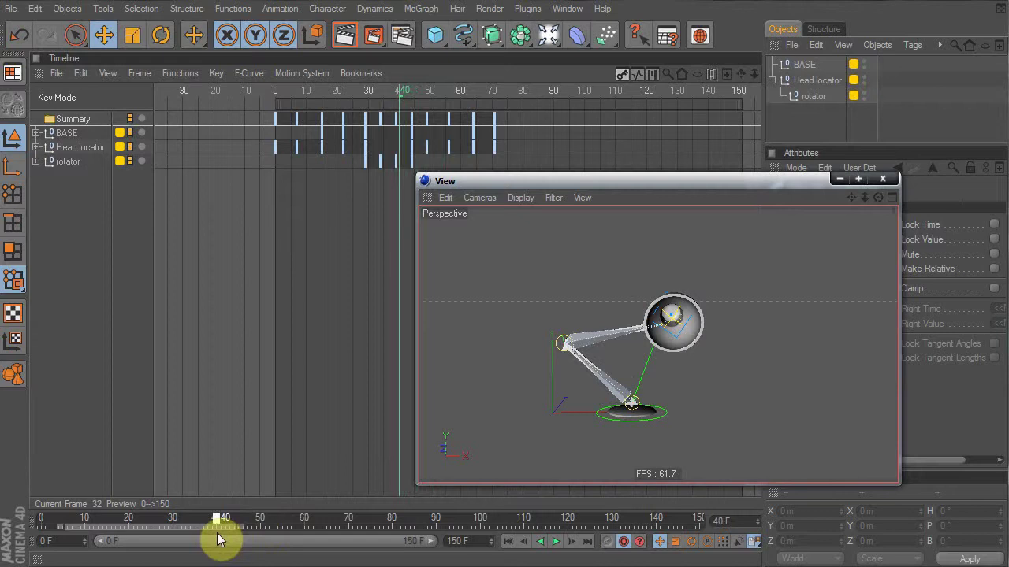
{"action": "left_click_drag", "start_coordinate": [218, 540], "coordinate": [288, 537]}
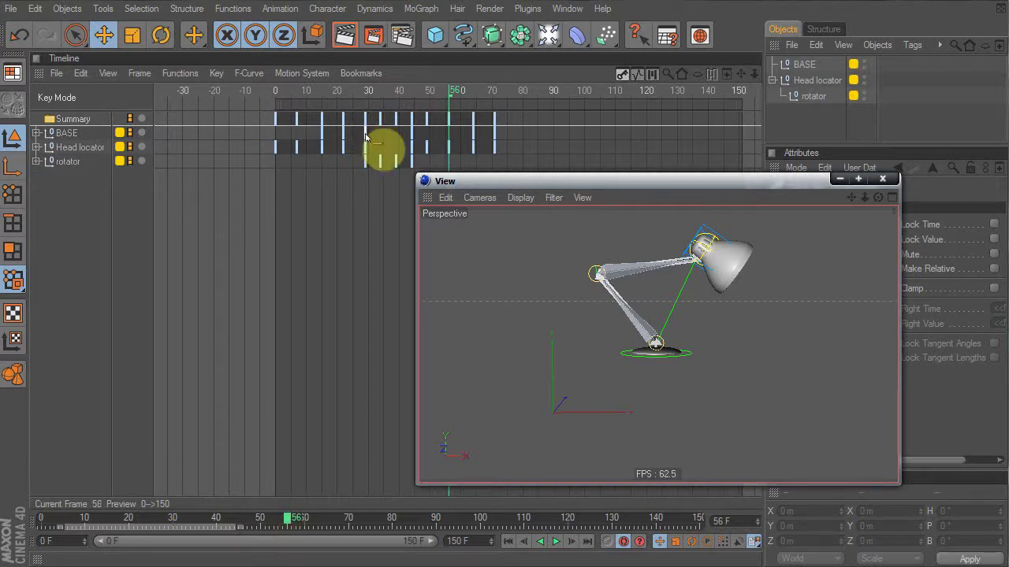
{"action": "left_click_drag", "start_coordinate": [366, 138], "coordinate": [450, 140]}
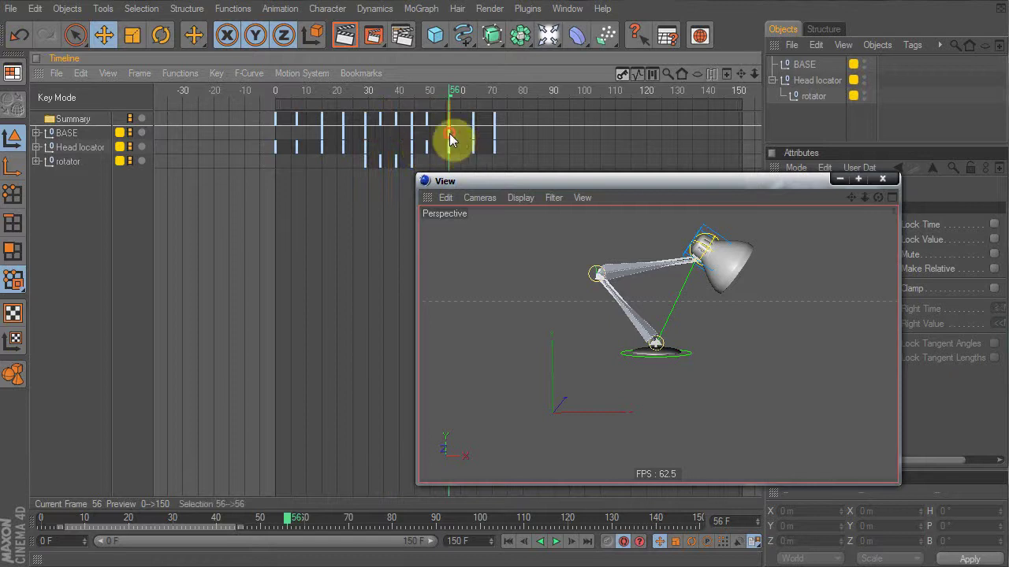
{"action": "left_click_drag", "start_coordinate": [288, 525], "coordinate": [198, 525]}
{"action": "left_click", "coordinate": [353, 193]}
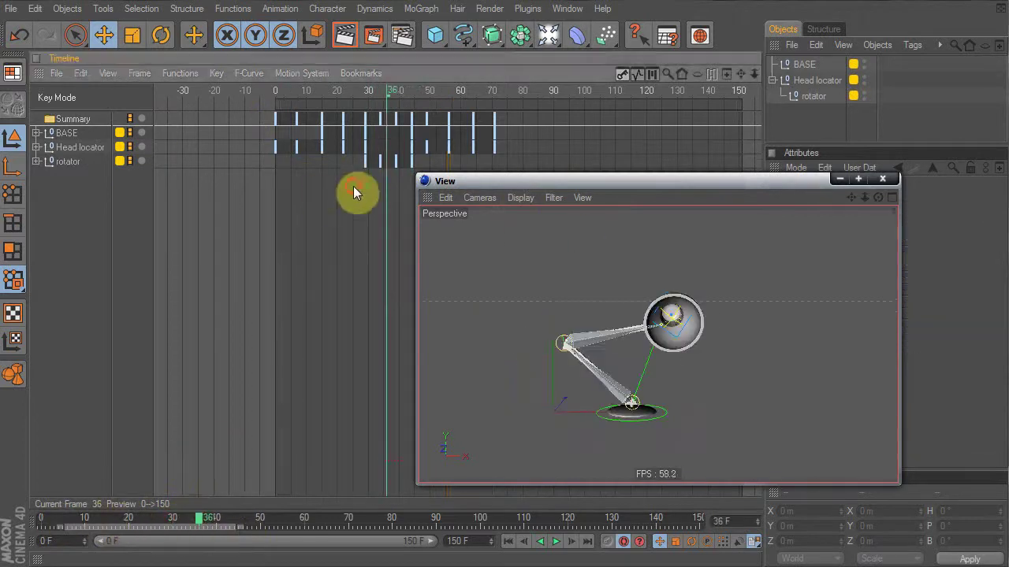
Switch the timeline to F-Curve Mode, set all keys of BASE, Head locator and rotator to Linear, and scrub back to frame 0
{"action": "key", "text": "Tab"}
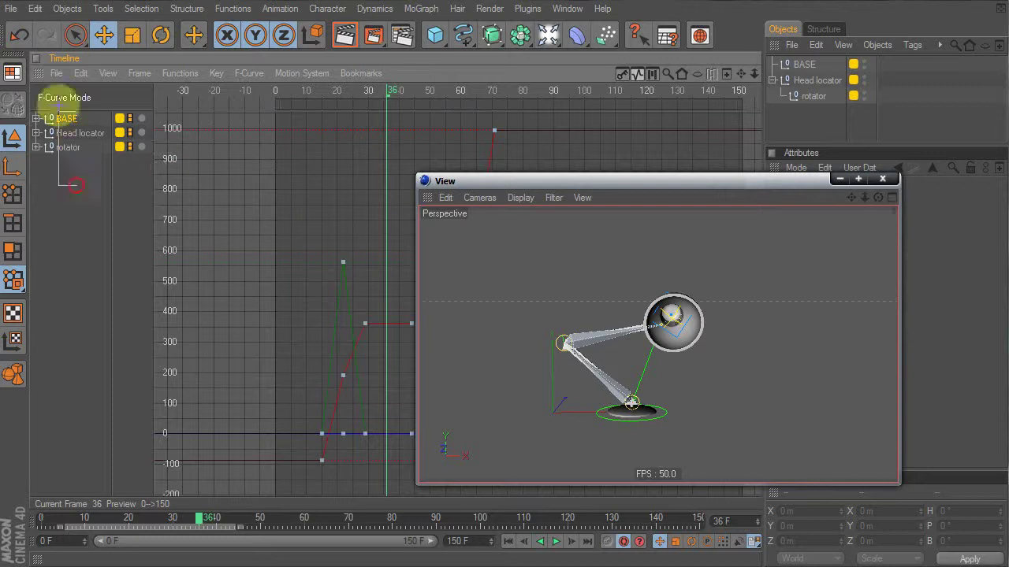
{"action": "left_click_drag", "start_coordinate": [58, 104], "coordinate": [60, 107]}
{"action": "key", "text": "ctrl+a"}
{"action": "right_click", "coordinate": [315, 182]}
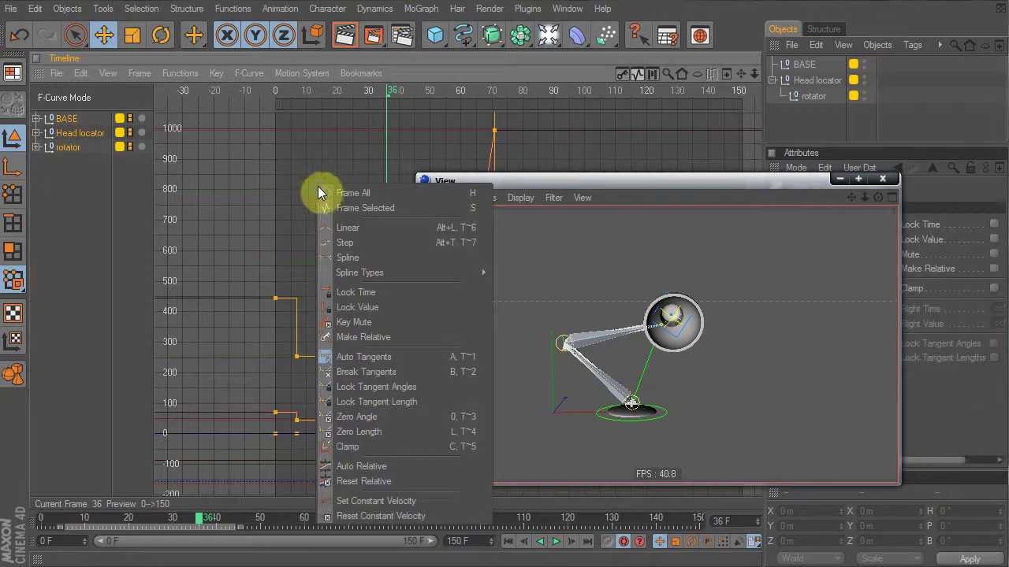
{"action": "left_click", "coordinate": [347, 227]}
{"action": "left_click_drag", "start_coordinate": [162, 522], "coordinate": [39, 520]}
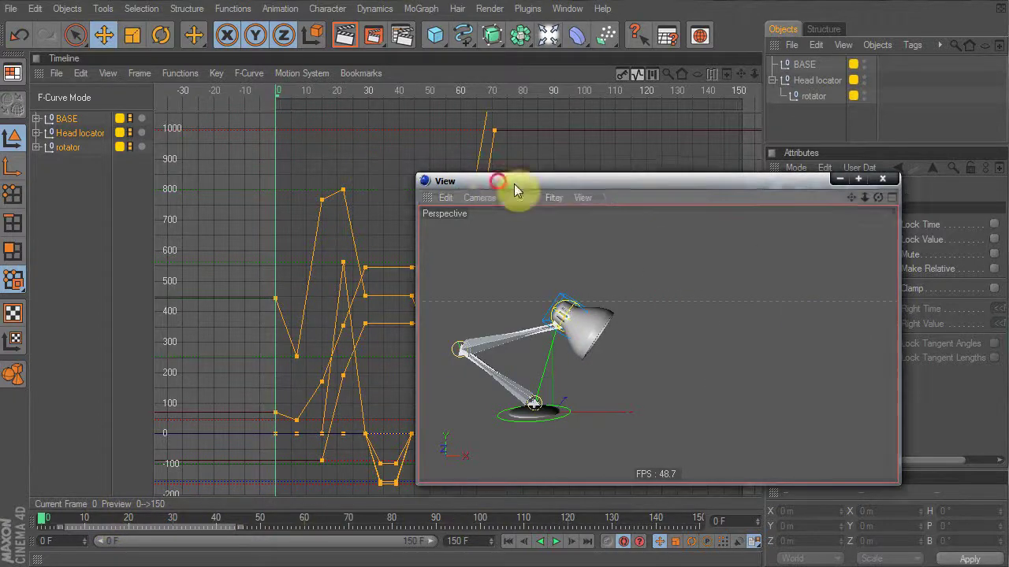
Change all keys of the three objects to Spline interpolation and scrub from frame 0 to 34 to check the motion
{"action": "left_click_drag", "start_coordinate": [508, 182], "coordinate": [527, 215]}
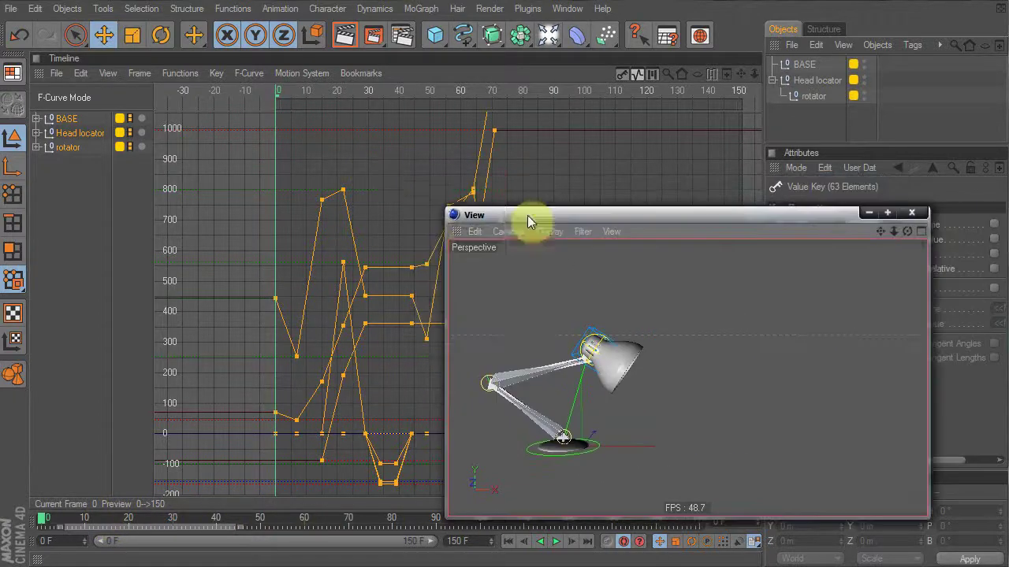
{"action": "right_click", "coordinate": [348, 189]}
{"action": "left_click", "coordinate": [387, 255]}
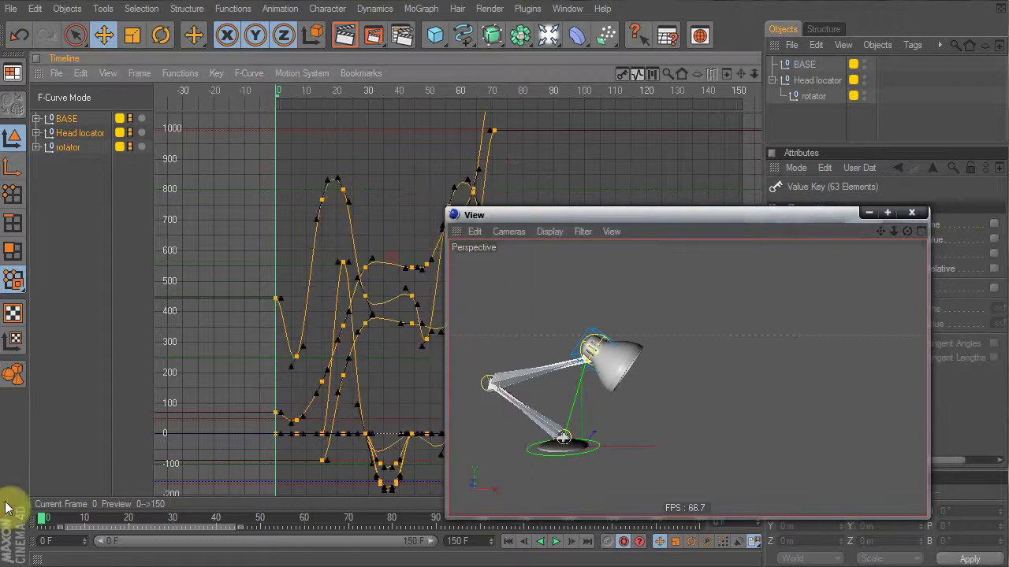
{"action": "left_click_drag", "start_coordinate": [46, 526], "coordinate": [194, 543]}
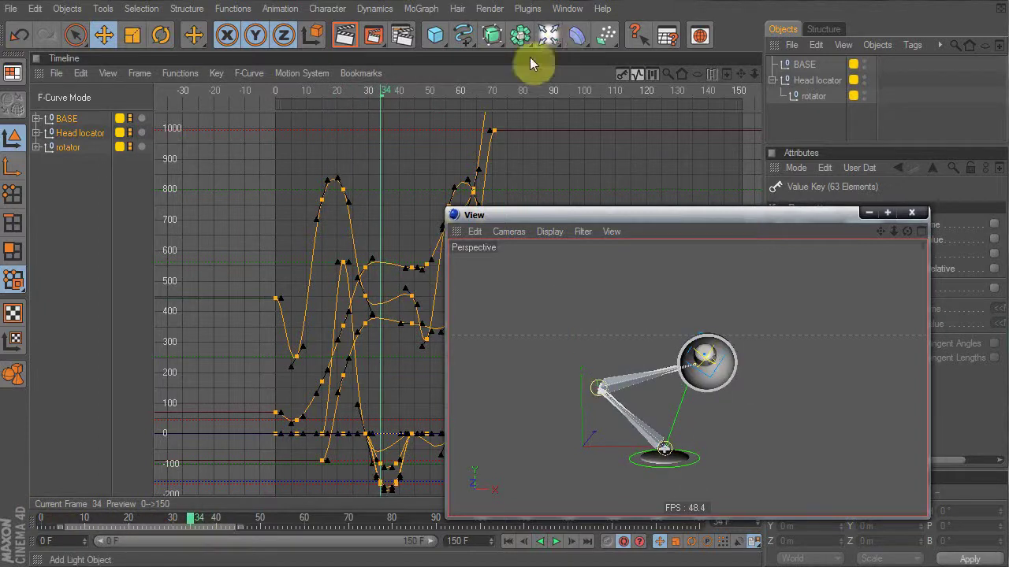
Add a Plane as a floor under the lamp, scale it uniformly to about 3442 m, and scrub to frame 31
{"action": "left_click_drag", "start_coordinate": [448, 41], "coordinate": [561, 81]}
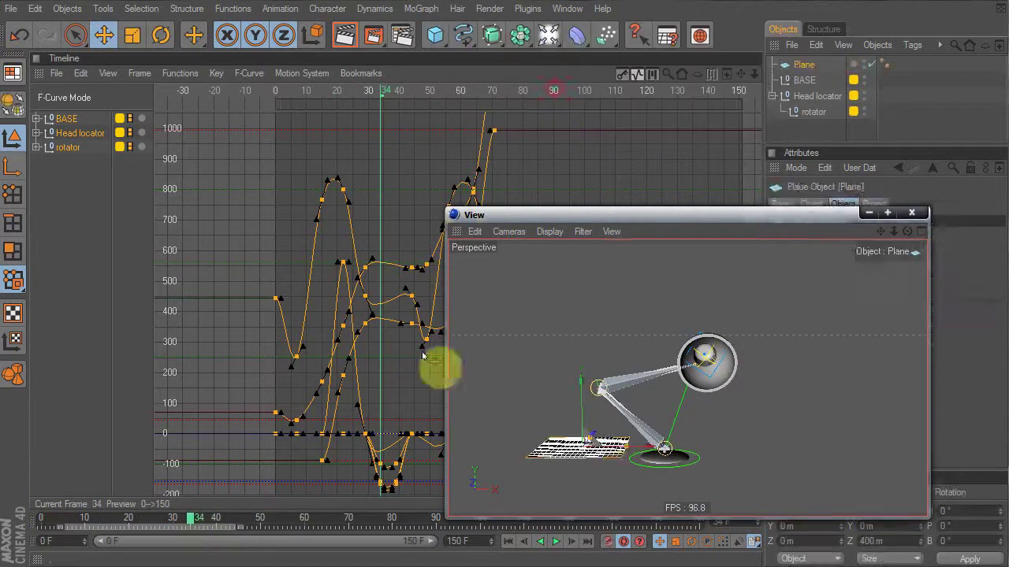
{"action": "key", "text": "t"}
{"action": "left_click_drag", "start_coordinate": [526, 434], "coordinate": [709, 433]}
{"action": "left_click_drag", "start_coordinate": [599, 438], "coordinate": [531, 434]}
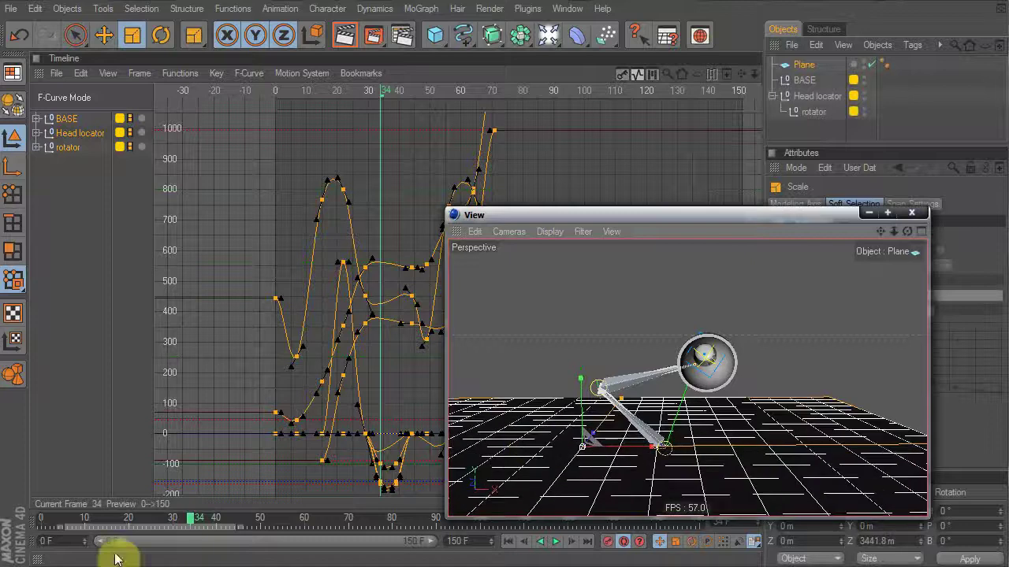
{"action": "mouse_move", "coordinate": [194, 519]}
{"action": "left_mouse_down"}
{"action": "mouse_move", "coordinate": [82, 520]}
{"action": "mouse_move", "coordinate": [486, 525]}
{"action": "mouse_move", "coordinate": [177, 520]}
{"action": "left_mouse_up"}
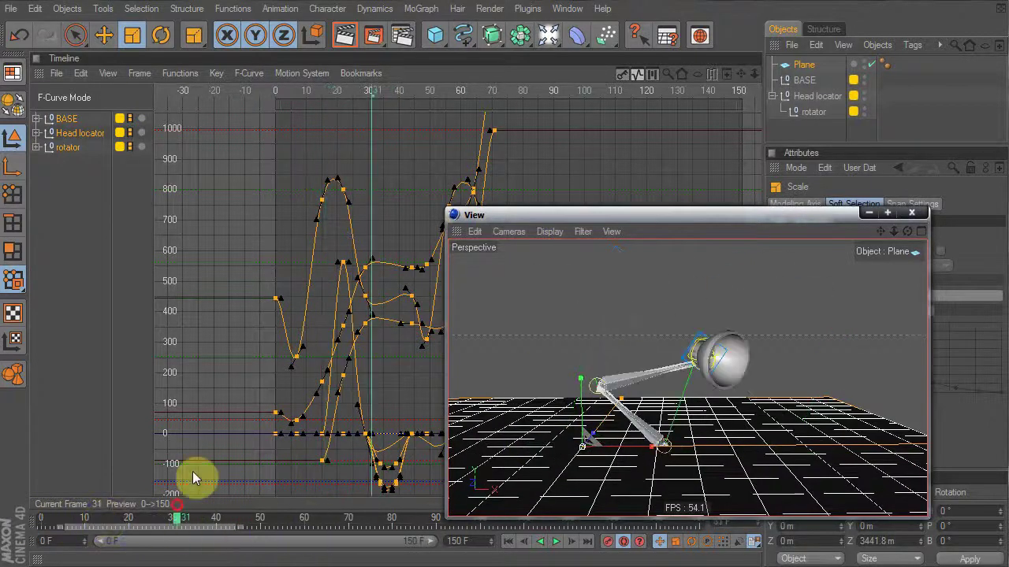
Show only BASE's Position Y curve in the timeline, keeping the perspective view window clear of it
{"action": "left_click", "coordinate": [401, 189]}
{"action": "left_click", "coordinate": [68, 119]}
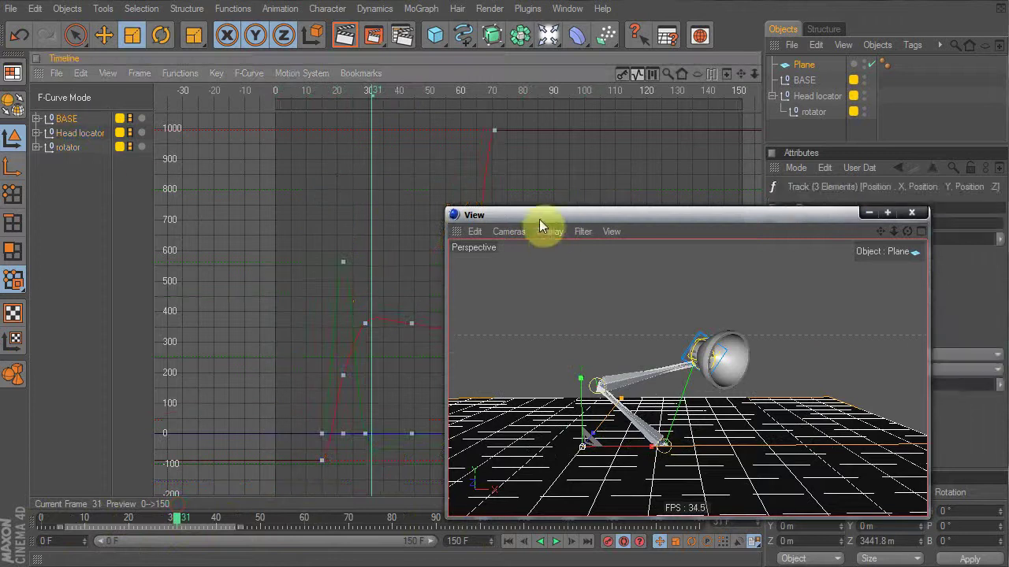
{"action": "left_click_drag", "start_coordinate": [540, 226], "coordinate": [664, 230]}
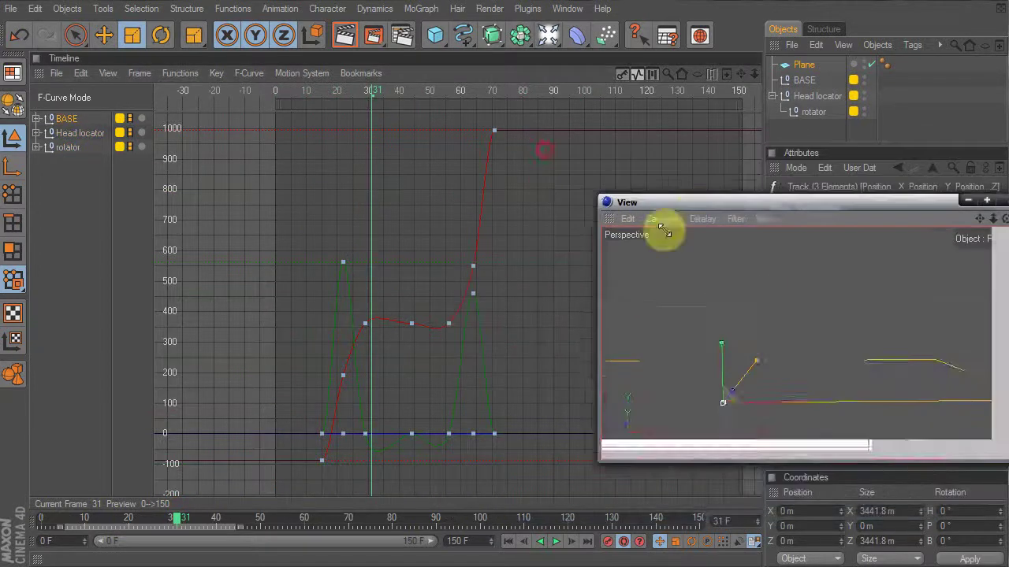
{"action": "left_click", "coordinate": [35, 118]}
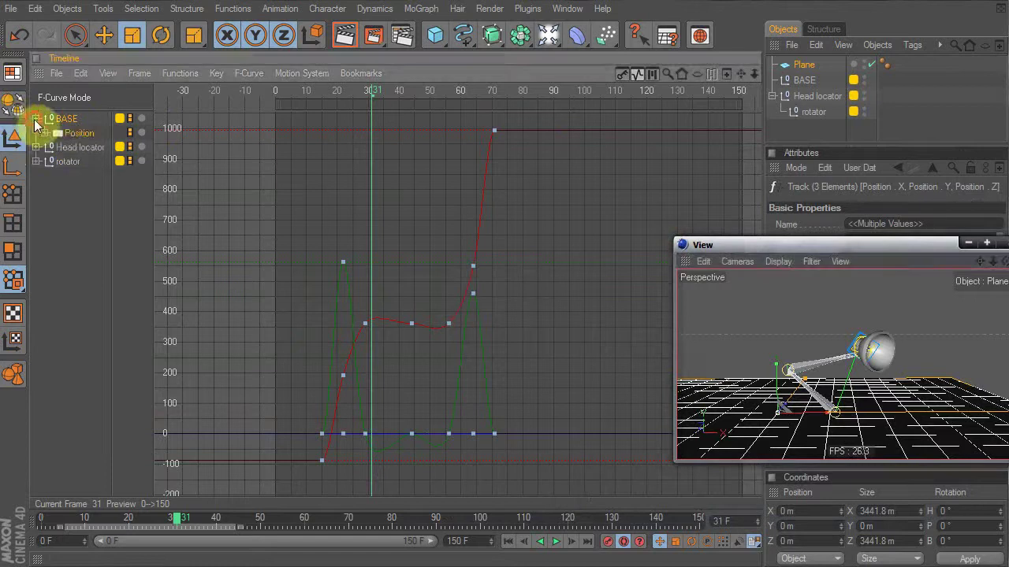
{"action": "left_click", "coordinate": [45, 132]}
{"action": "left_click", "coordinate": [79, 161]}
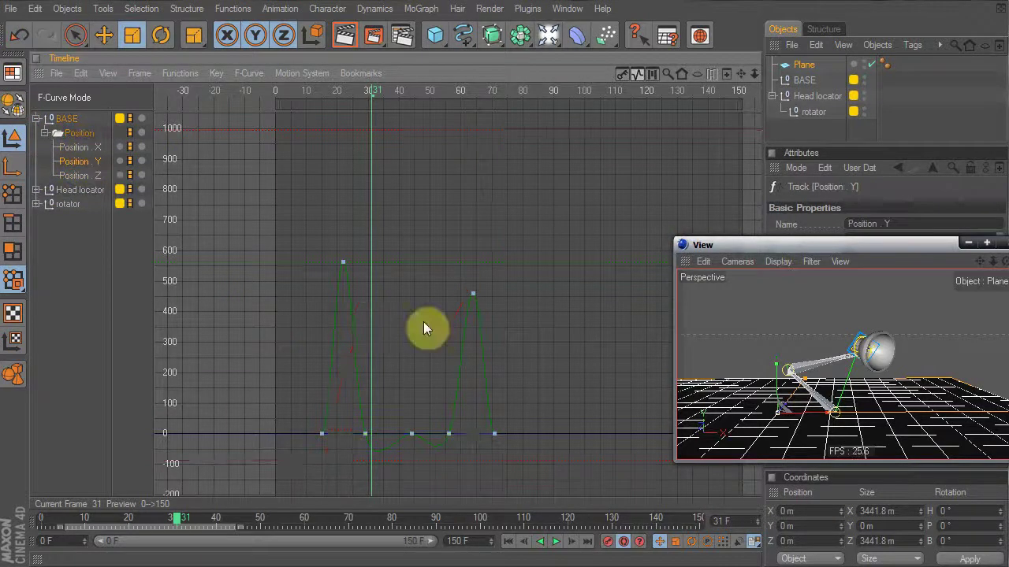
Set BASE's Position Y keys at frames 29 and 44 to Linear, and scrub to frame 51 to check the floor contact
{"action": "middle_click_drag", "start_coordinate": [424, 321], "coordinate": [420, 181], "text": "alt"}
{"action": "right_click_drag", "start_coordinate": [274, 289], "coordinate": [347, 268], "text": "alt"}
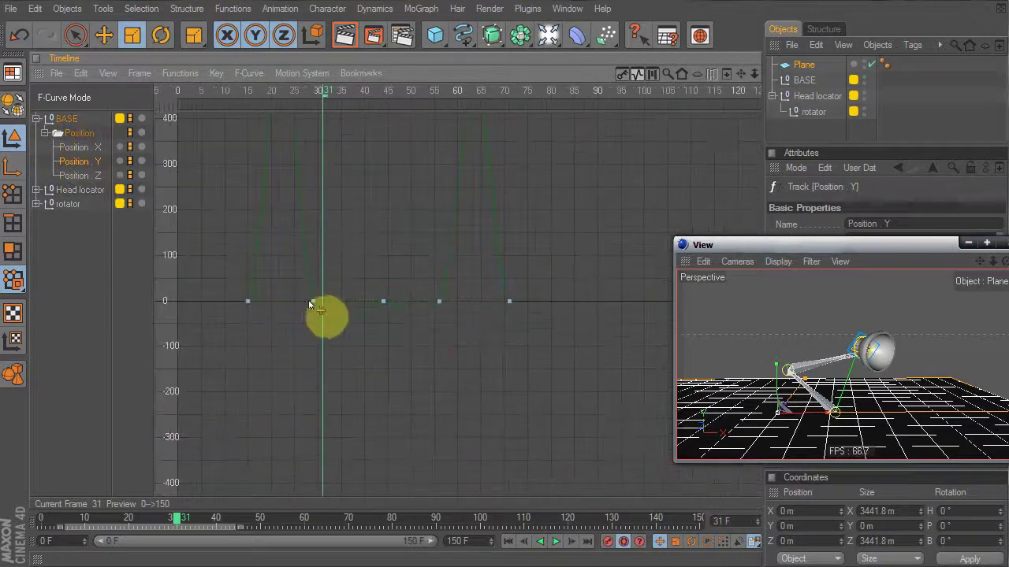
{"action": "left_click", "coordinate": [312, 301]}
{"action": "right_click", "coordinate": [313, 302]}
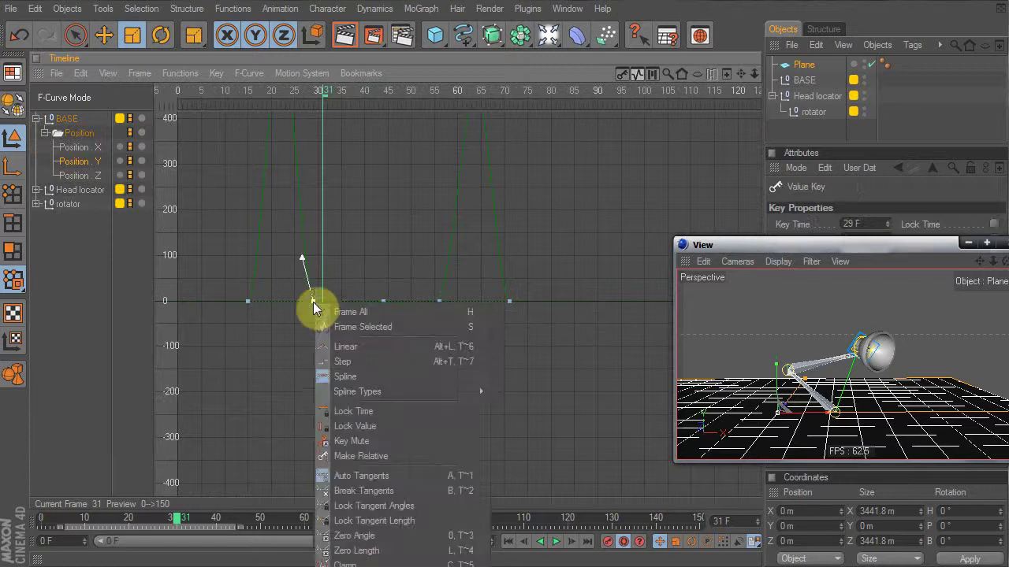
{"action": "left_click", "coordinate": [350, 348]}
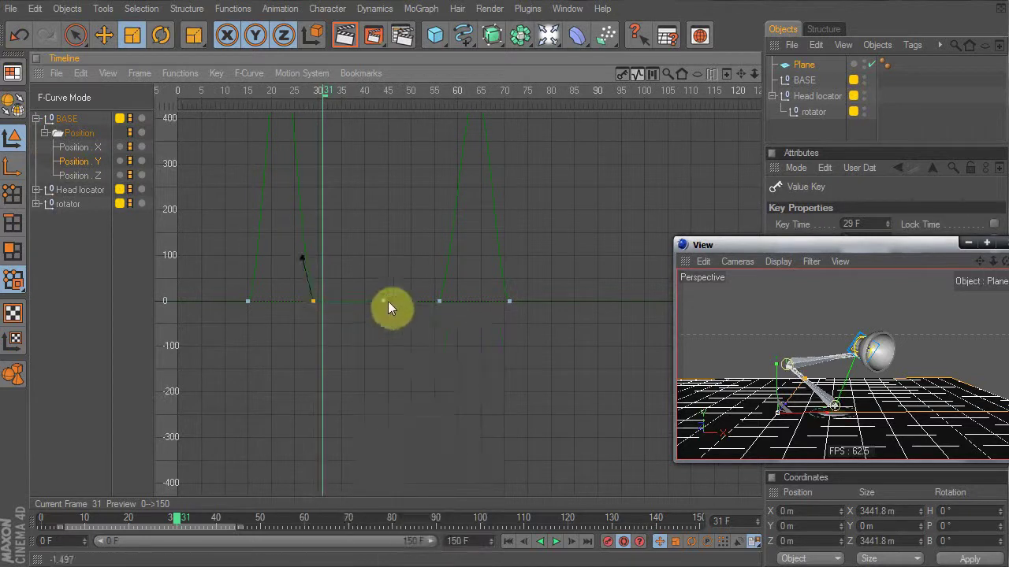
{"action": "left_click", "coordinate": [384, 301], "text": "ctrl"}
{"action": "key", "text": "t"}
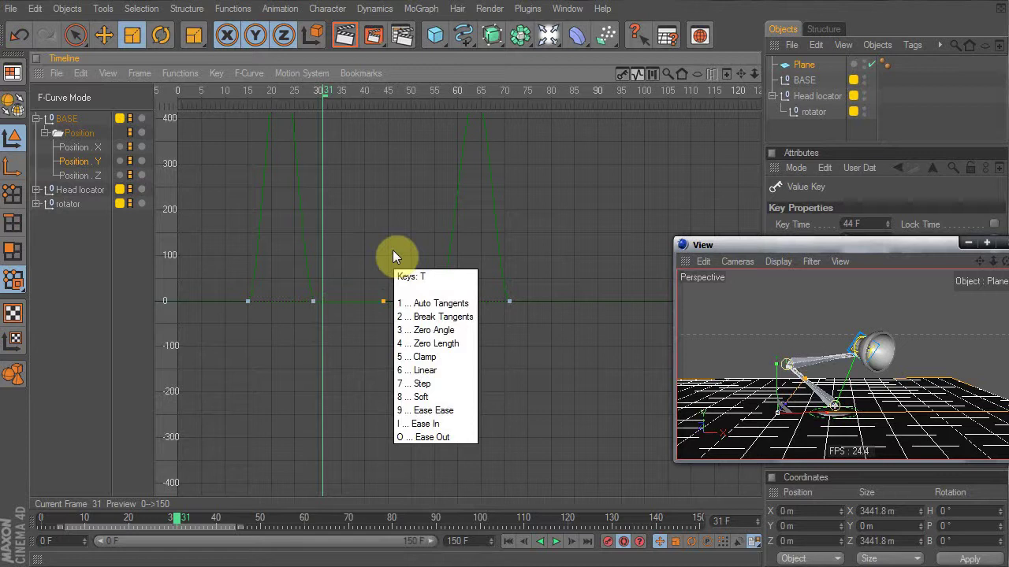
{"action": "key", "text": "6"}
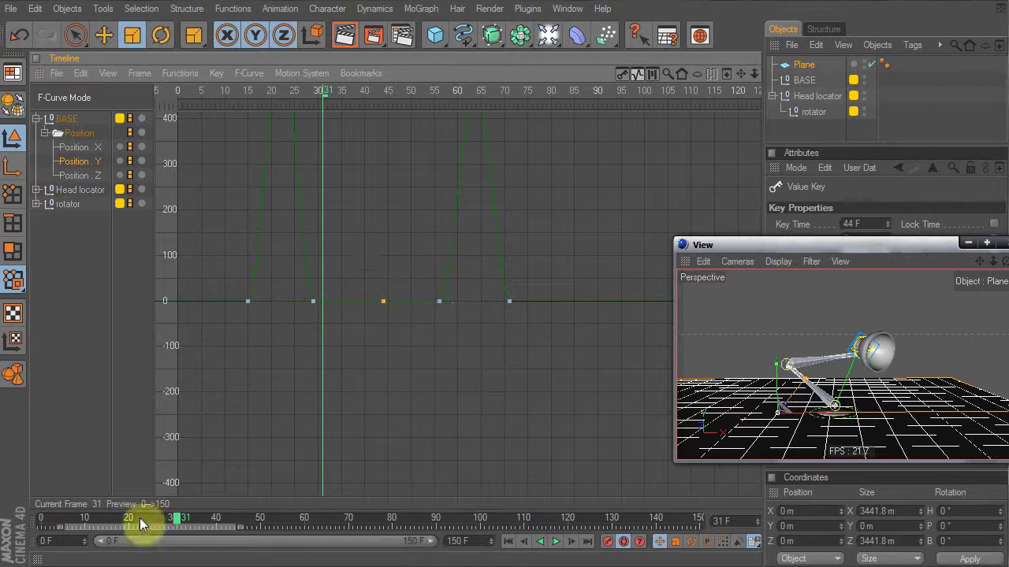
{"action": "left_click_drag", "start_coordinate": [769, 251], "coordinate": [601, 236]}
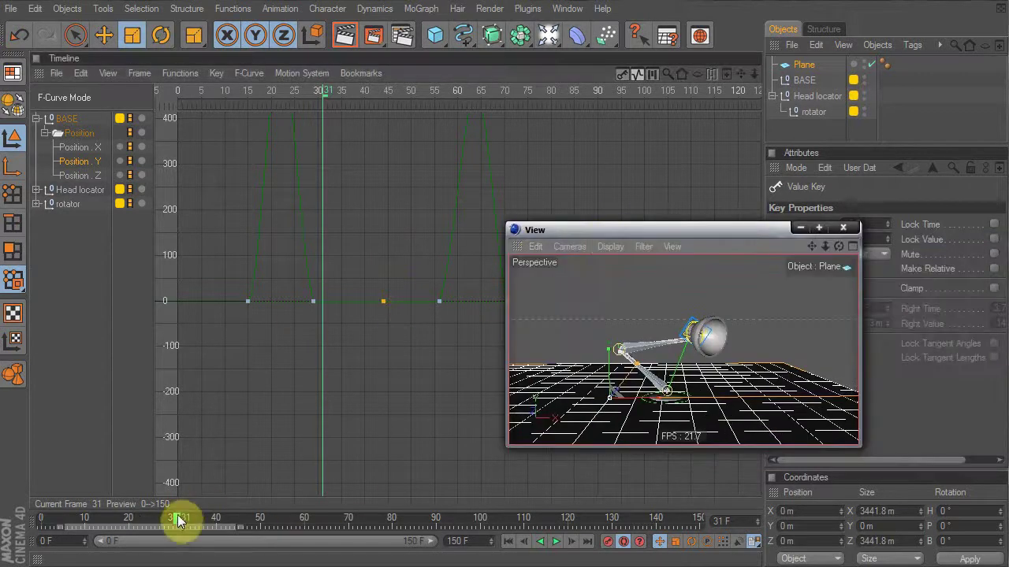
{"action": "left_click_drag", "start_coordinate": [180, 520], "coordinate": [265, 561]}
Show BASE's Position X curve and set its keys at frames 29 and 44 to Linear
{"action": "left_click", "coordinate": [79, 148]}
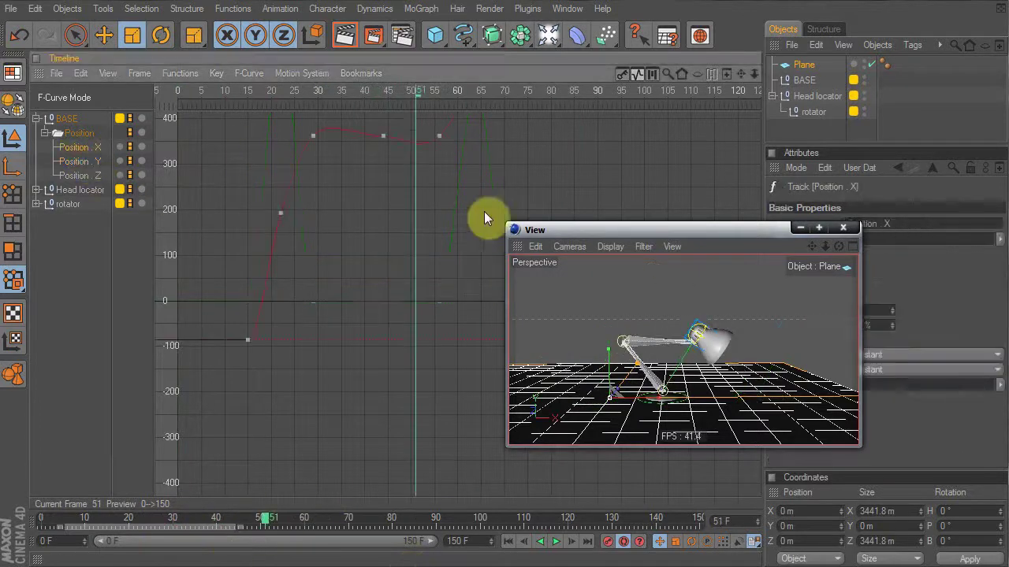
{"action": "key", "text": "h"}
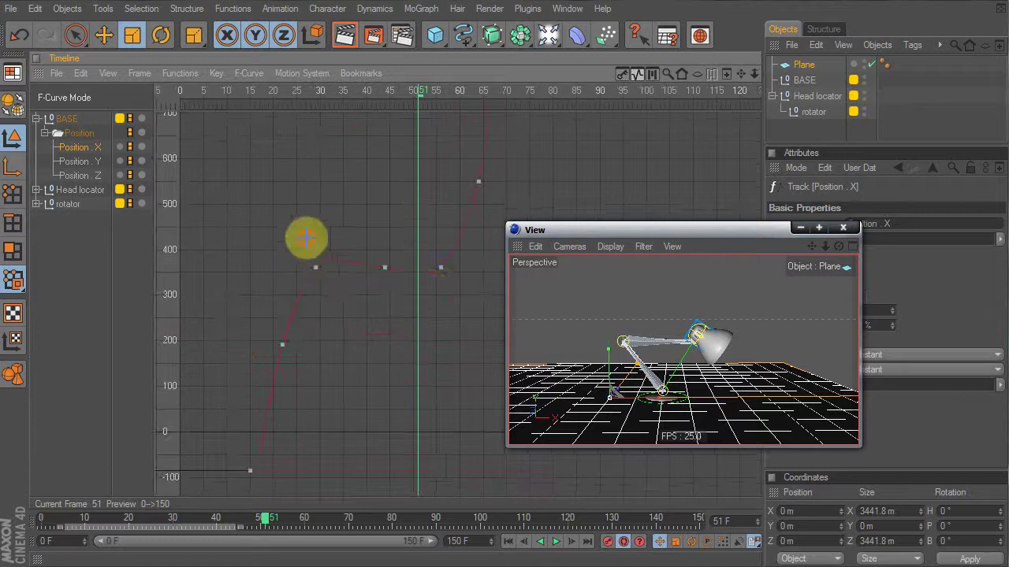
{"action": "left_click_drag", "start_coordinate": [305, 239], "coordinate": [467, 291]}
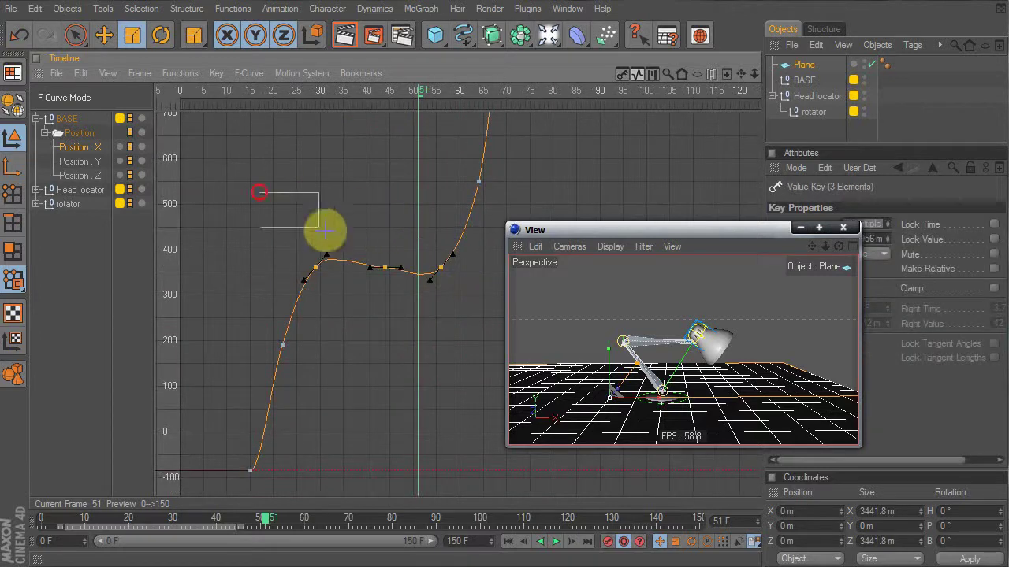
{"action": "left_click_drag", "start_coordinate": [325, 230], "coordinate": [398, 285]}
{"action": "right_click", "coordinate": [398, 287]}
{"action": "left_click", "coordinate": [426, 405]}
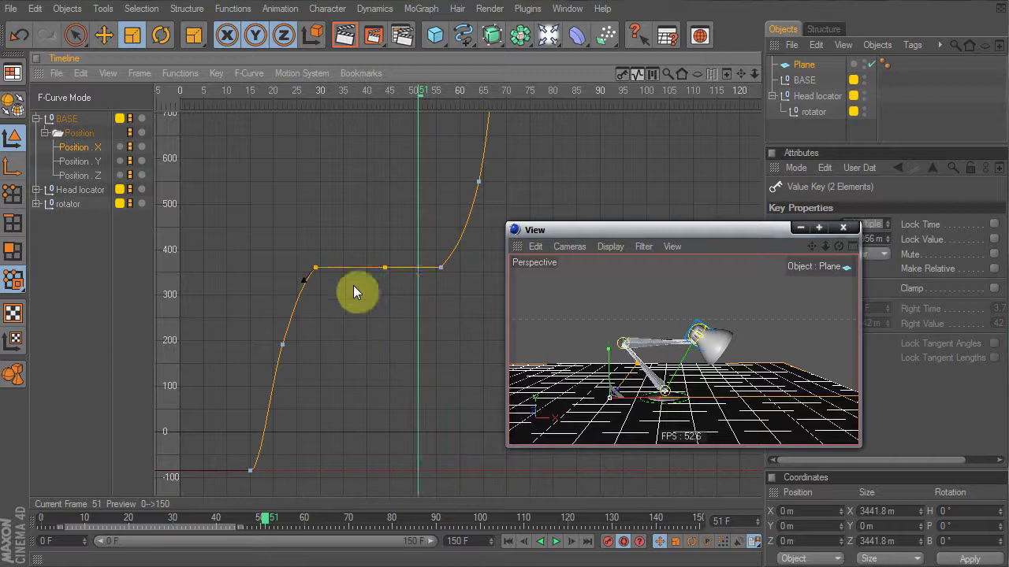
{"action": "left_click", "coordinate": [372, 187]}
Return to frame 0, deselect the floor plane, and scrub to frame 5 to examine the lamp's motion
{"action": "left_click_drag", "start_coordinate": [68, 523], "coordinate": [41, 521]}
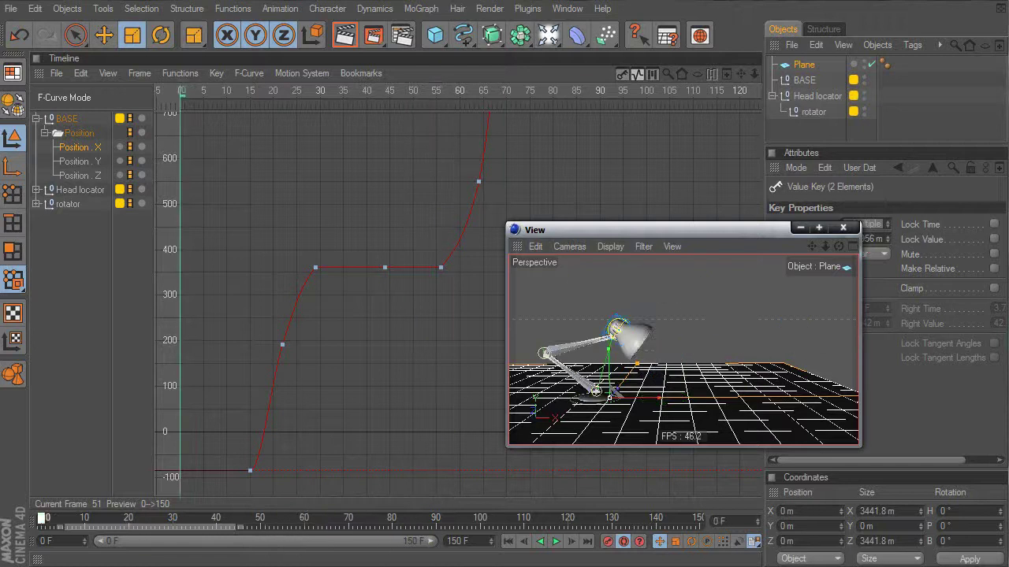
{"action": "left_click", "coordinate": [617, 329]}
{"action": "left_click", "coordinate": [664, 302]}
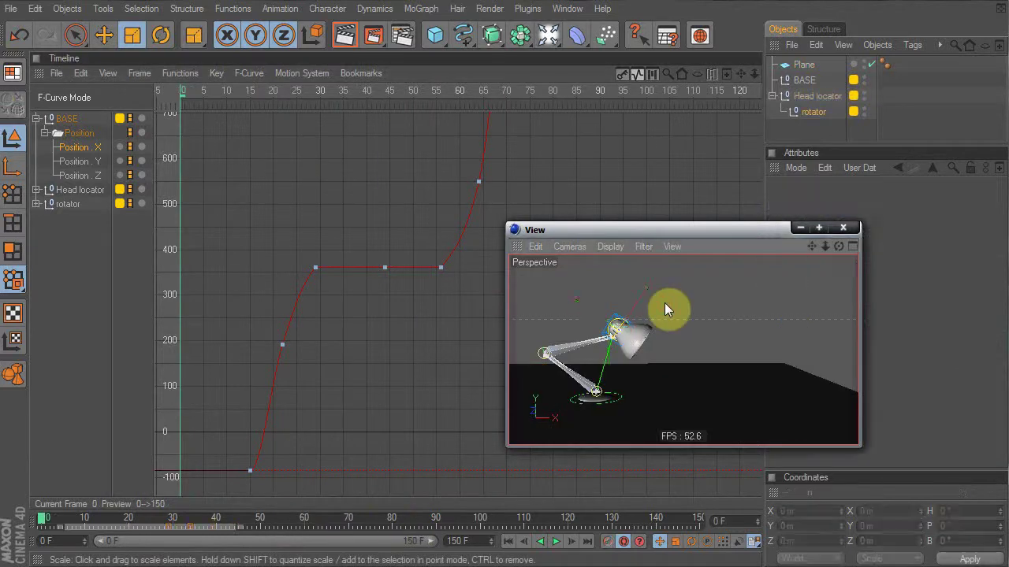
{"action": "left_click_drag", "start_coordinate": [89, 520], "coordinate": [65, 524]}
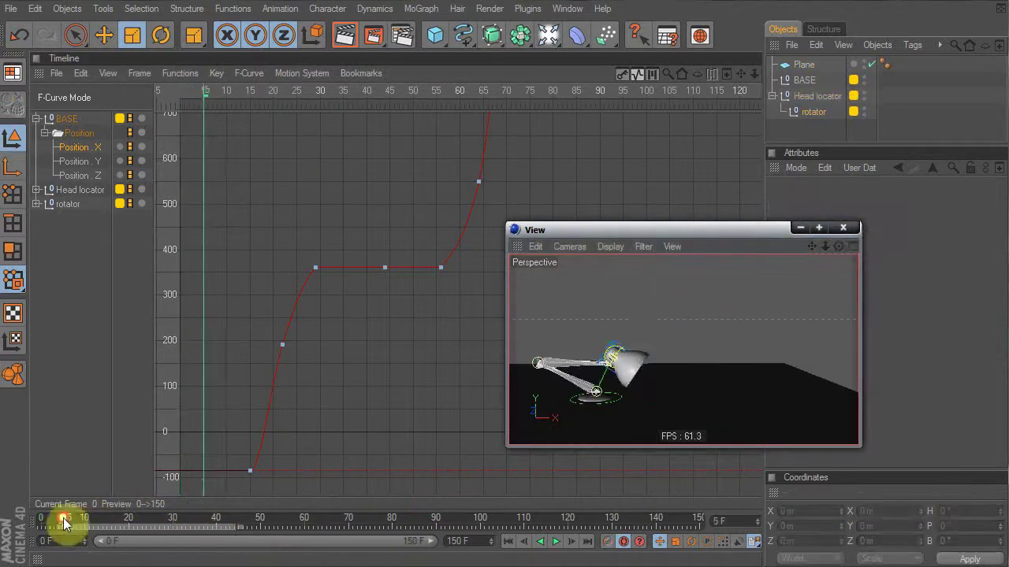
Try scaling BASE's Position X keys with a region box spanning frames 10 to 75, undo the change and clear the region
{"action": "mouse_move", "coordinate": [375, 208]}
{"action": "right_mouse_down", "text": "alt"}
{"action": "mouse_move", "coordinate": [376, 187]}
{"action": "mouse_move", "coordinate": [383, 201]}
{"action": "right_mouse_up", "text": "alt"}
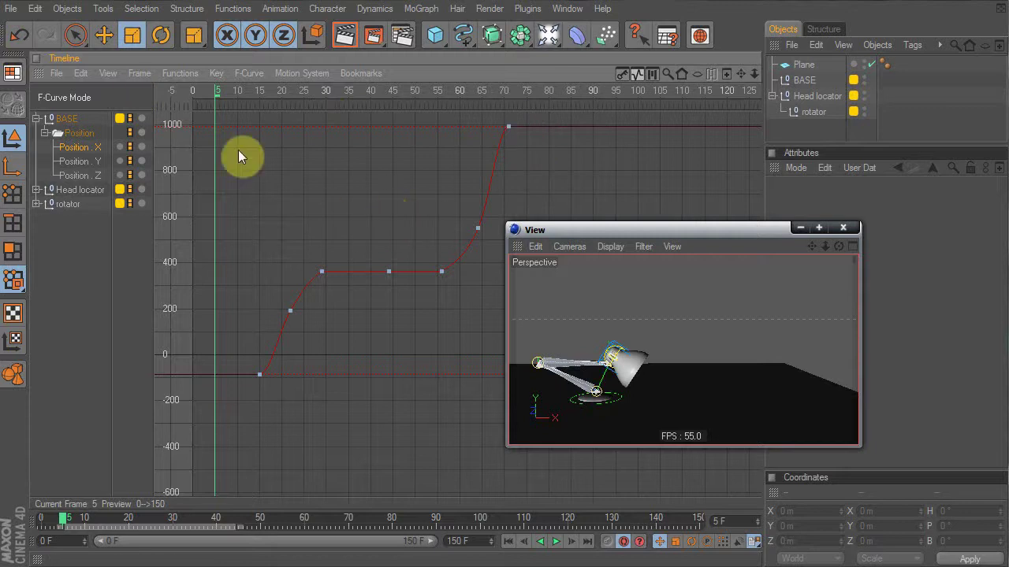
{"action": "left_click_drag", "start_coordinate": [237, 150], "coordinate": [526, 334]}
{"action": "left_click_drag", "start_coordinate": [381, 150], "coordinate": [385, 285]}
{"action": "key", "text": "ctrl+z"}
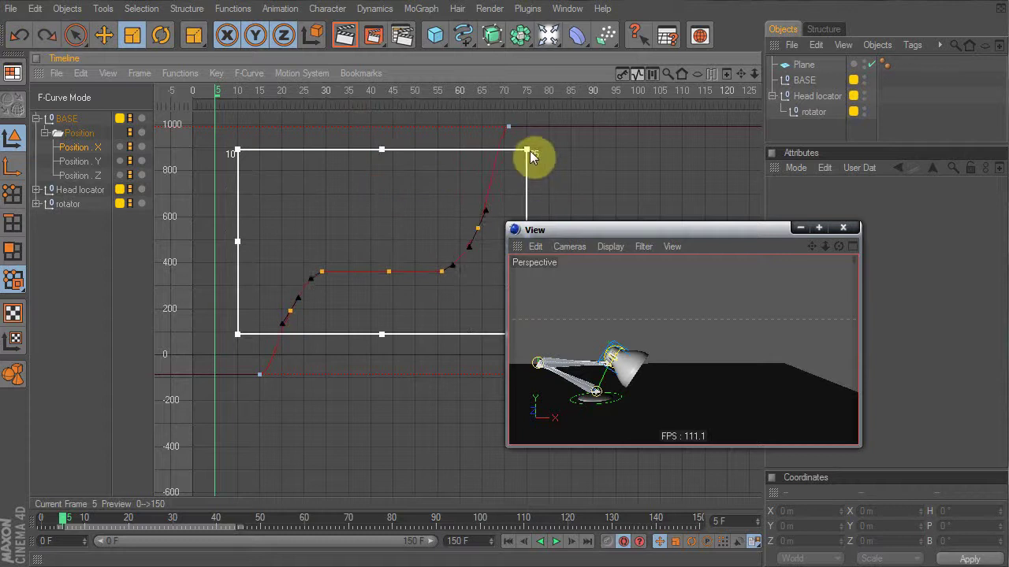
{"action": "left_click_drag", "start_coordinate": [527, 150], "coordinate": [543, 162]}
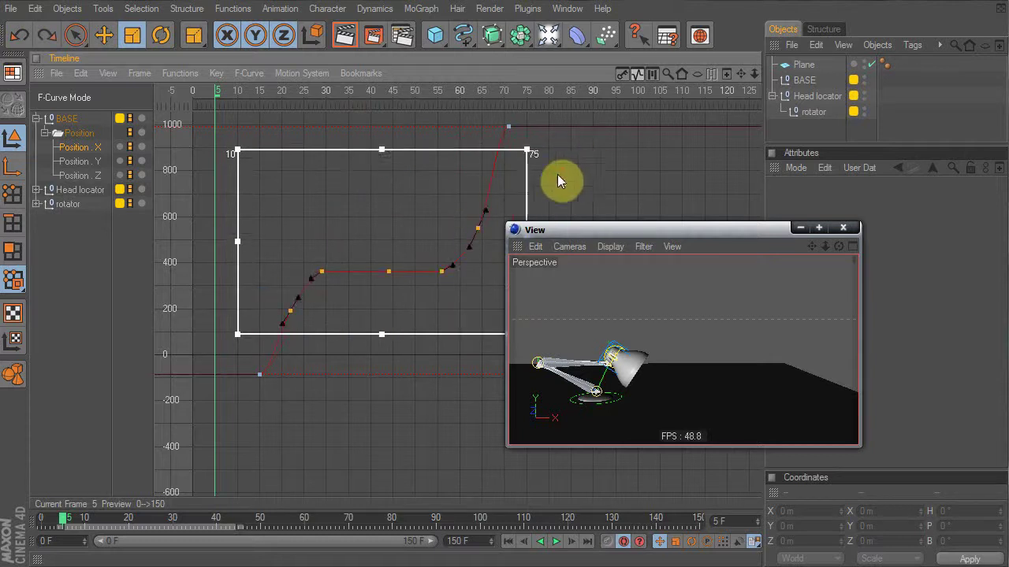
{"action": "left_click", "coordinate": [425, 206]}
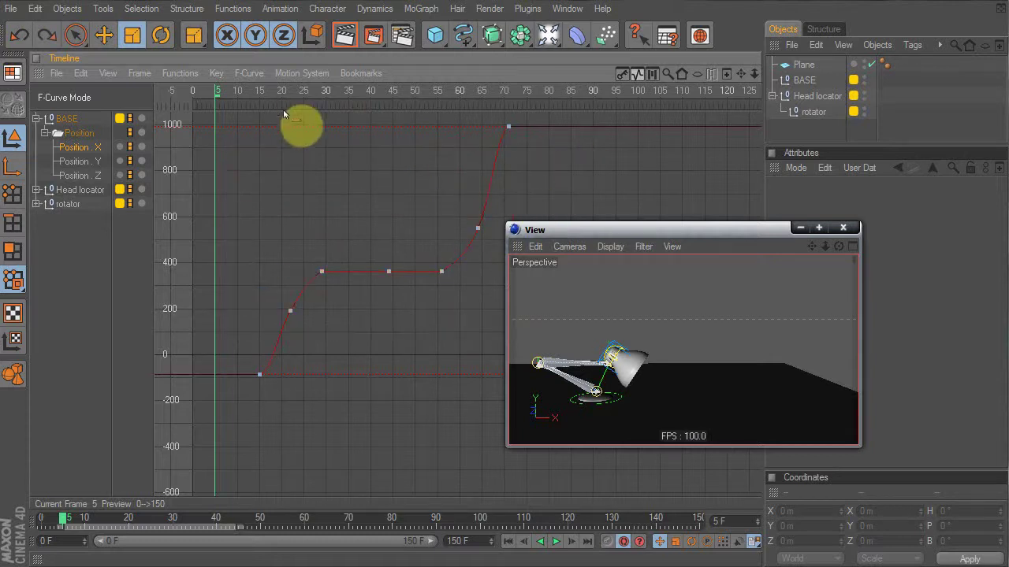
{"action": "middle_click_drag", "start_coordinate": [500, 229], "coordinate": [504, 284], "text": "alt"}
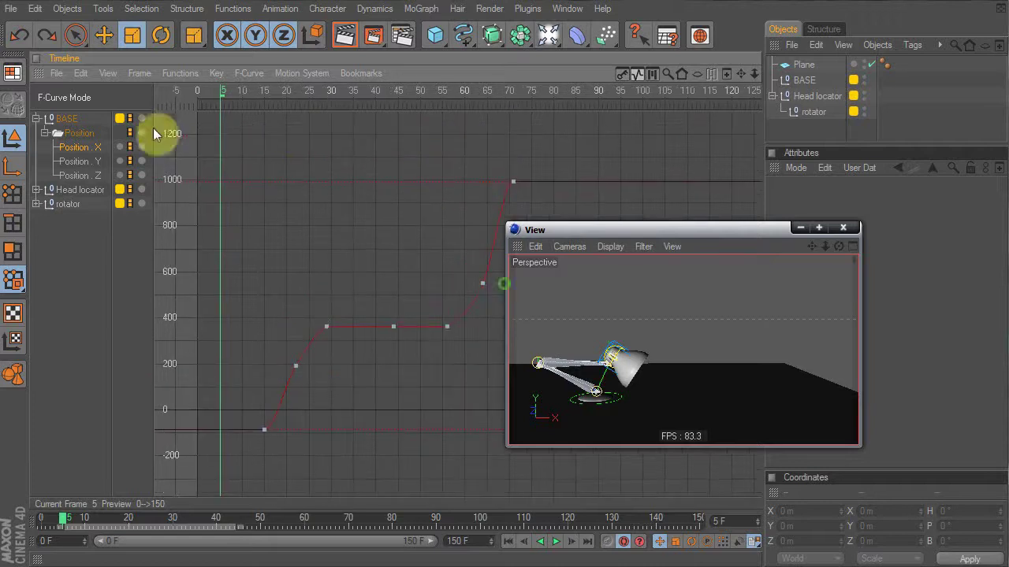
Show BASE's Position X, Y and Z curves together and move the floating viewport clear of them
{"action": "left_click", "coordinate": [66, 119]}
{"action": "middle_click_drag", "start_coordinate": [329, 274], "coordinate": [325, 183]}
{"action": "left_click_drag", "start_coordinate": [575, 234], "coordinate": [811, 294]}
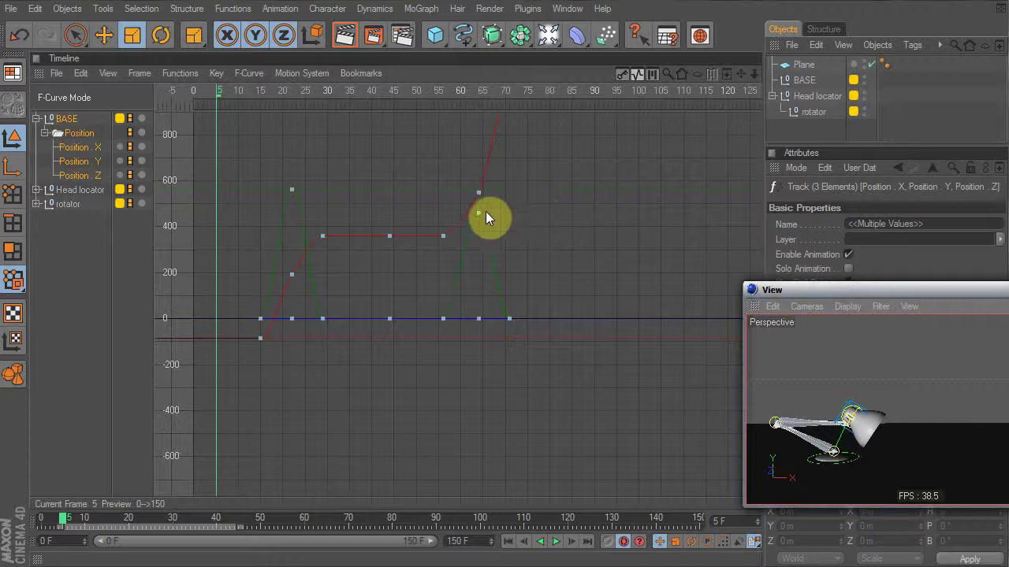
{"action": "mouse_move", "coordinate": [524, 209]}
{"action": "middle_mouse_down", "text": "alt"}
{"action": "mouse_move", "coordinate": [496, 301]}
{"action": "mouse_move", "coordinate": [531, 220]}
{"action": "middle_mouse_up", "text": "alt"}
{"action": "middle_click_drag", "start_coordinate": [192, 275], "coordinate": [193, 278], "text": "alt"}
{"action": "middle_click_drag", "start_coordinate": [360, 189], "coordinate": [404, 234]}
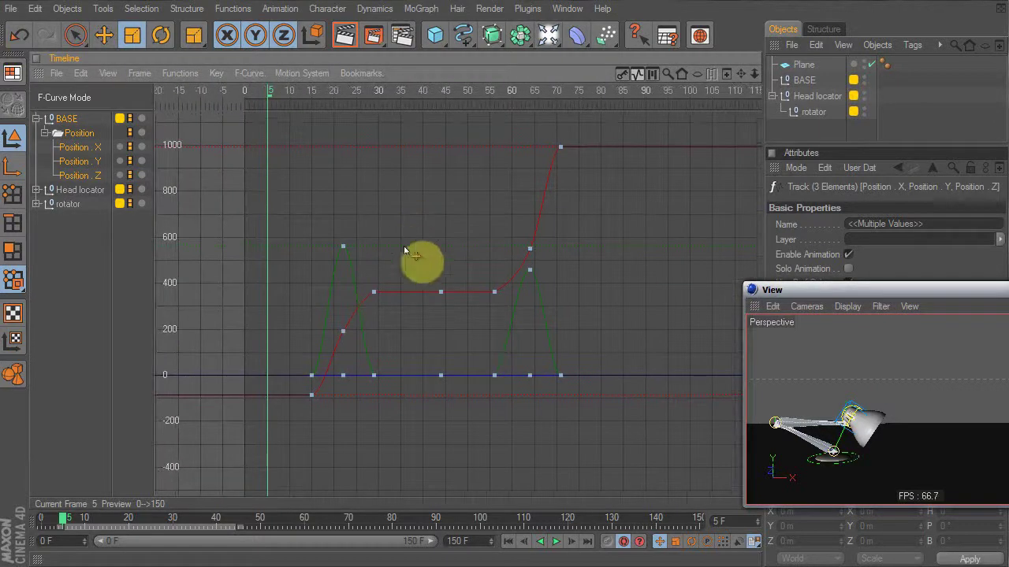
Try moving BASE's Position X keys at frames 44 and 56 upward, undo the move, and select only the frame 44 key
{"action": "left_click_drag", "start_coordinate": [404, 247], "coordinate": [400, 204]}
{"action": "key", "text": "ctrl+z"}
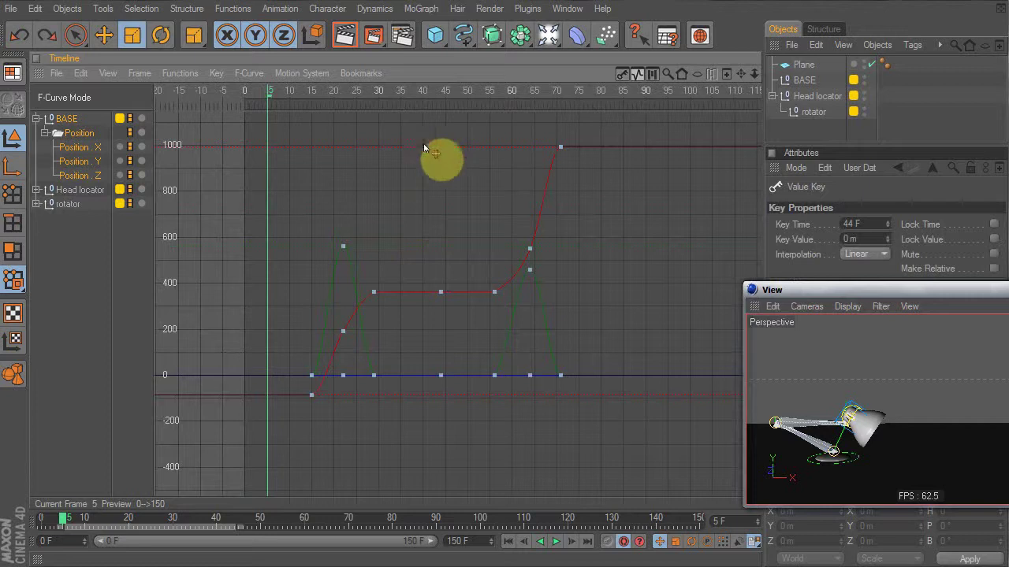
{"action": "mouse_move", "coordinate": [424, 152]}
{"action": "left_mouse_down"}
{"action": "mouse_move", "coordinate": [411, 264]}
{"action": "mouse_move", "coordinate": [410, 147]}
{"action": "left_mouse_up"}
{"action": "left_click_drag", "start_coordinate": [577, 399], "coordinate": [553, 356]}
{"action": "left_click_drag", "start_coordinate": [412, 198], "coordinate": [541, 311]}
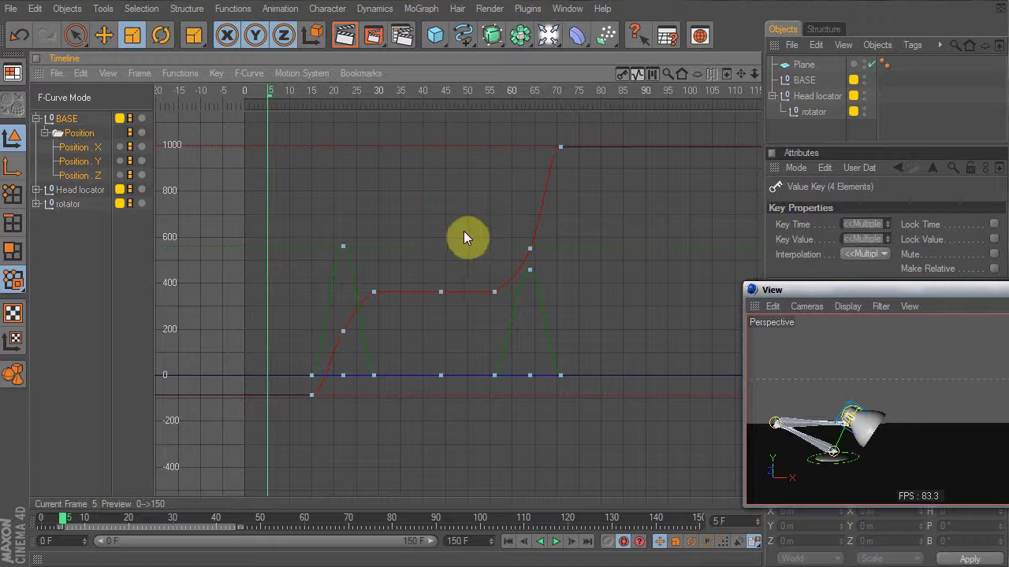
{"action": "left_click_drag", "start_coordinate": [401, 260], "coordinate": [516, 382]}
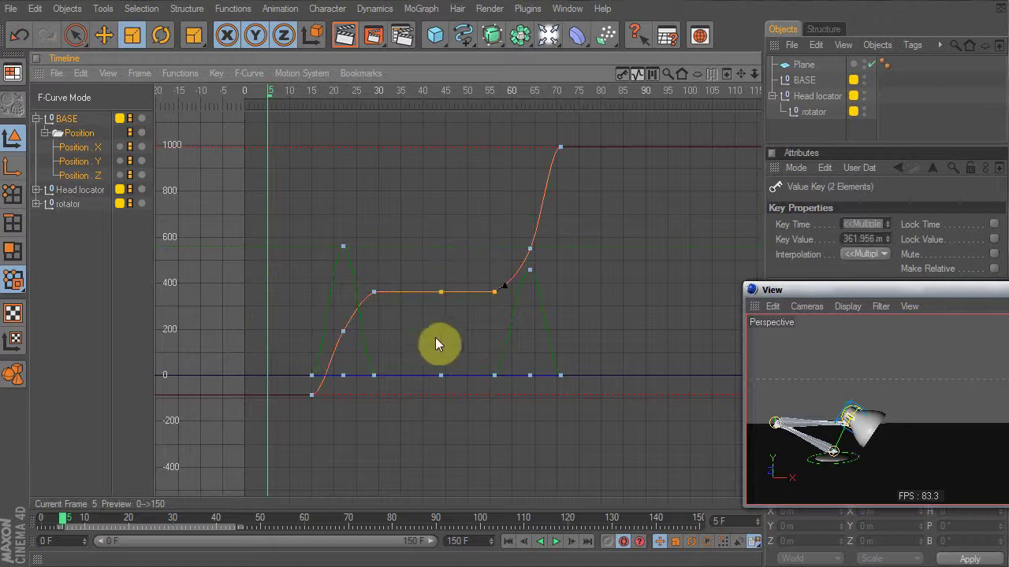
{"action": "left_click_drag", "start_coordinate": [440, 293], "coordinate": [439, 218], "text": "ctrl"}
{"action": "key", "text": "ctrl+z"}
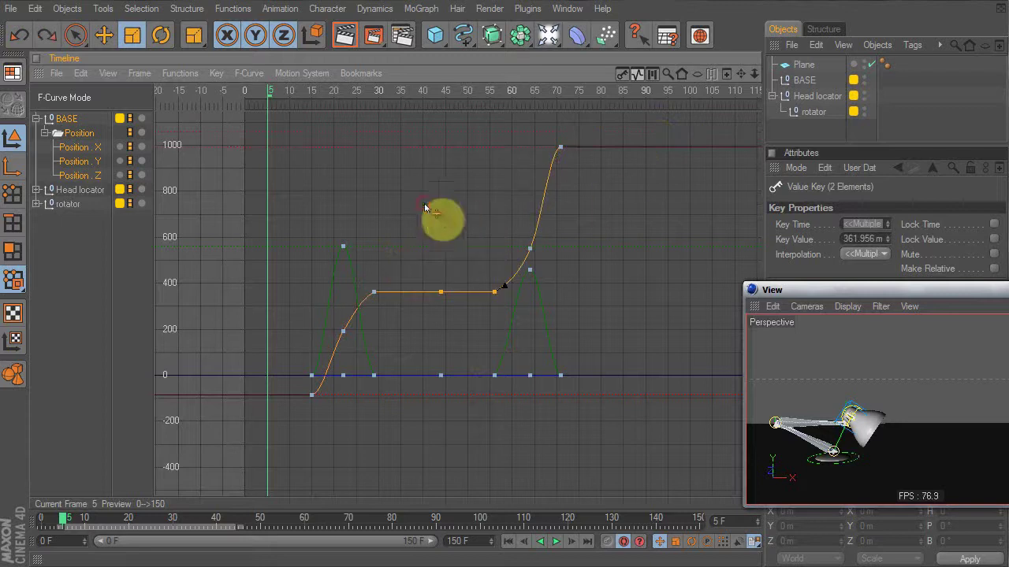
{"action": "left_click", "coordinate": [402, 277]}
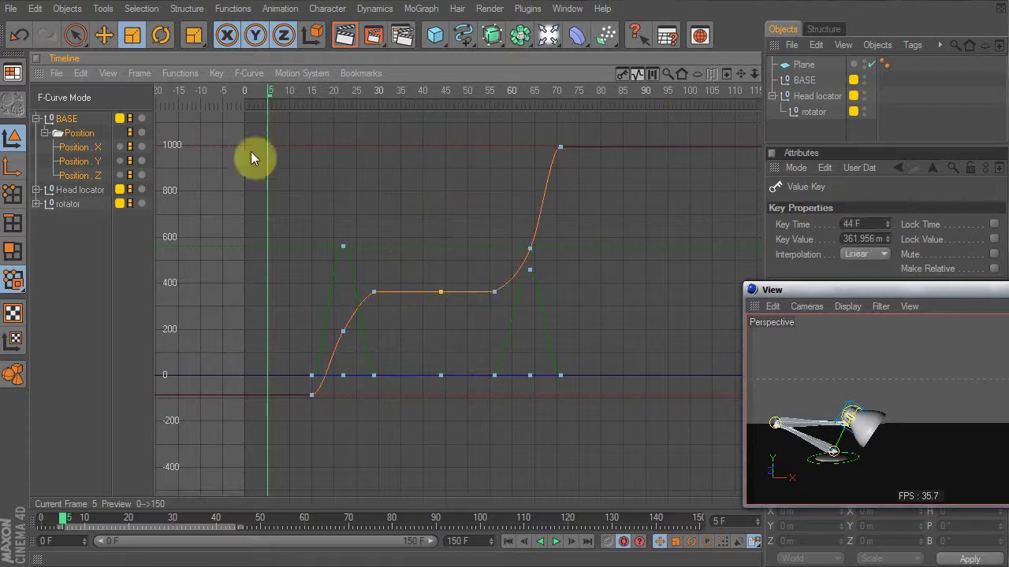
Scrub to frame 68, select the BASE null to display its motion path, and choose Default Interpolation
{"action": "left_click_drag", "start_coordinate": [102, 513], "coordinate": [338, 519]}
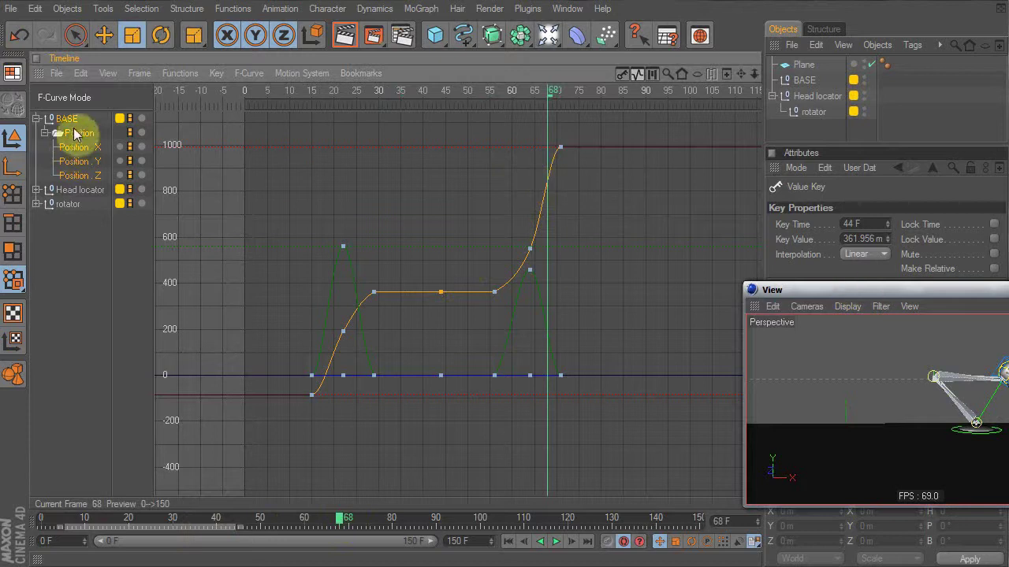
{"action": "left_click", "coordinate": [808, 81]}
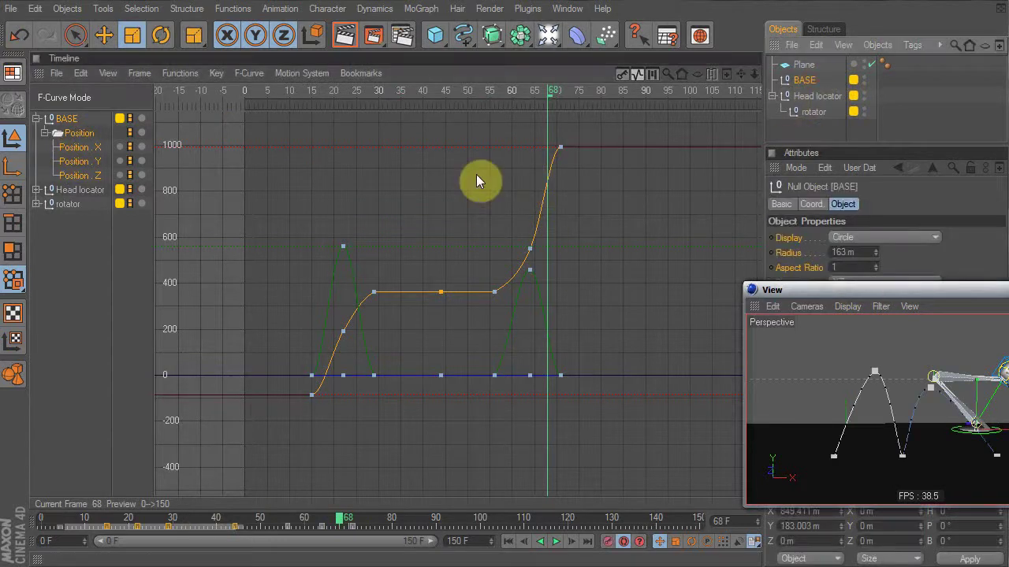
{"action": "left_click", "coordinate": [476, 174]}
{"action": "key", "text": "F9"}
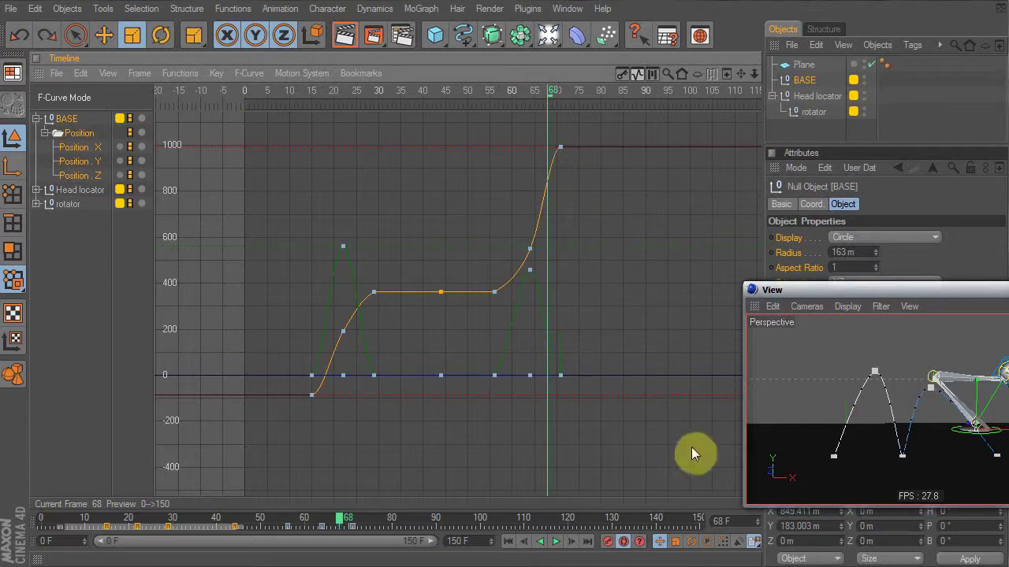
{"action": "left_click", "coordinate": [753, 542]}
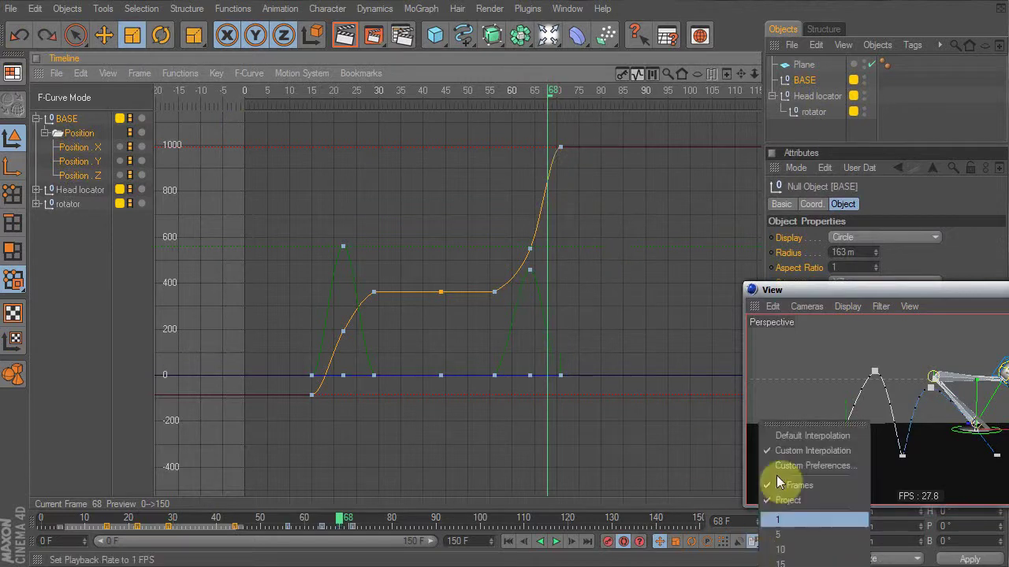
{"action": "left_click", "coordinate": [794, 437]}
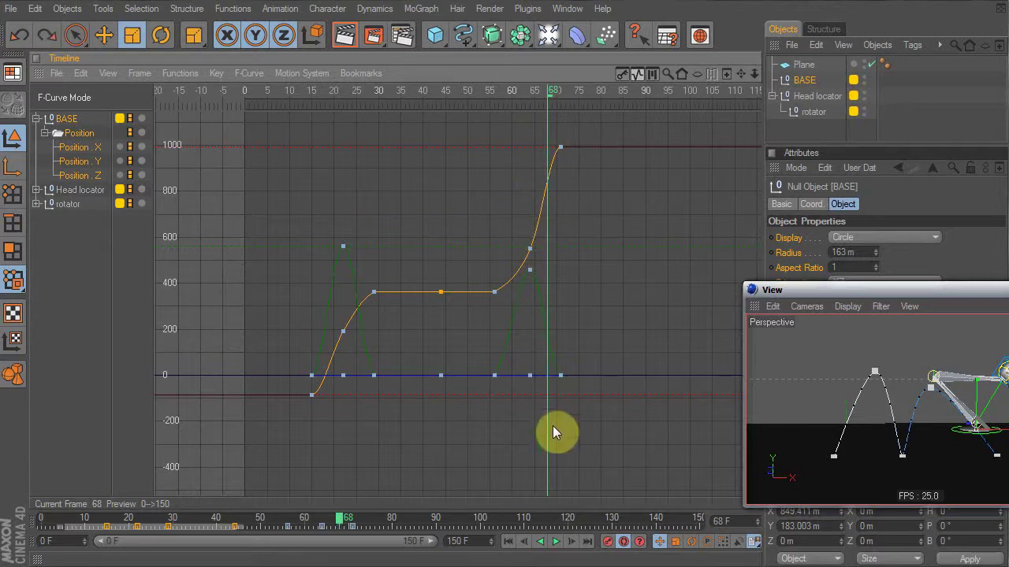
Bring the floating viewport fully into view, scrub to frame 37 to check BASE against its path, and clear the key selection
{"action": "left_click_drag", "start_coordinate": [868, 291], "coordinate": [666, 265]}
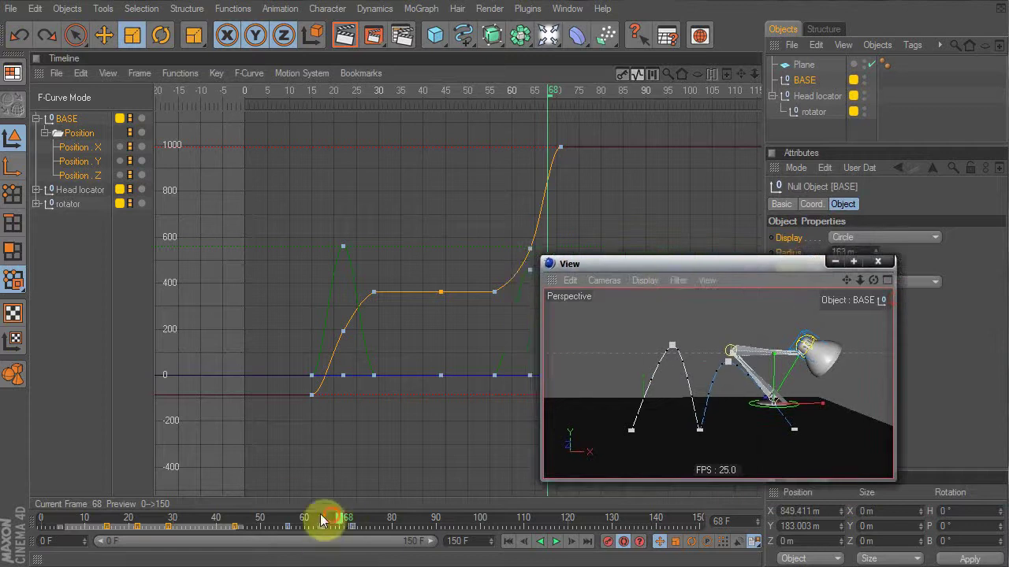
{"action": "left_click_drag", "start_coordinate": [321, 520], "coordinate": [209, 520]}
{"action": "left_click_drag", "start_coordinate": [269, 204], "coordinate": [377, 227]}
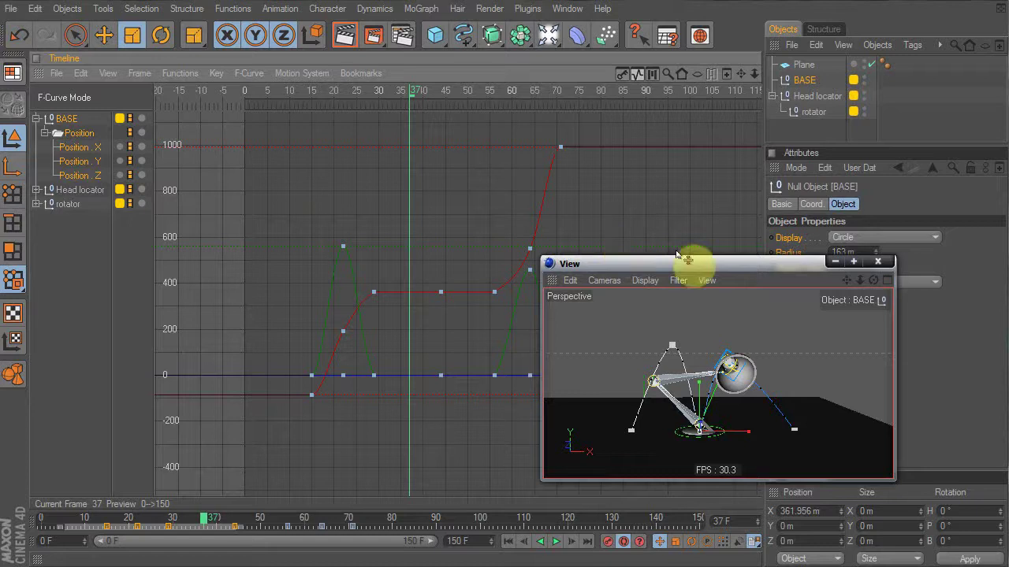
Move the floating viewport over the curves and scrub between frames 0 and 80, ending at frame 49, to examine both jumps
{"action": "left_click_drag", "start_coordinate": [682, 272], "coordinate": [406, 178]}
{"action": "left_click", "coordinate": [41, 526]}
{"action": "left_click_drag", "start_coordinate": [39, 528], "coordinate": [395, 561]}
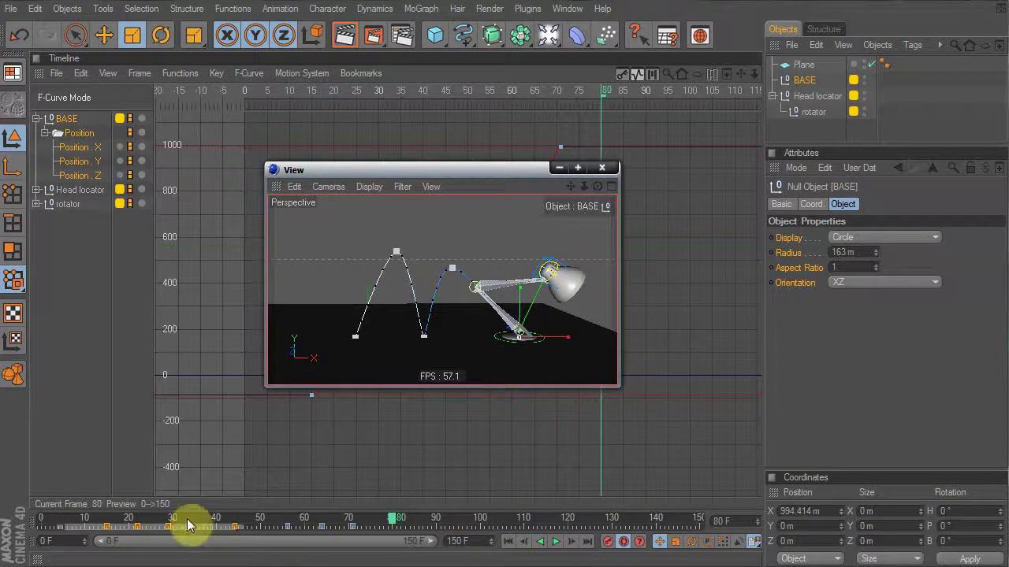
{"action": "left_click_drag", "start_coordinate": [187, 518], "coordinate": [383, 534]}
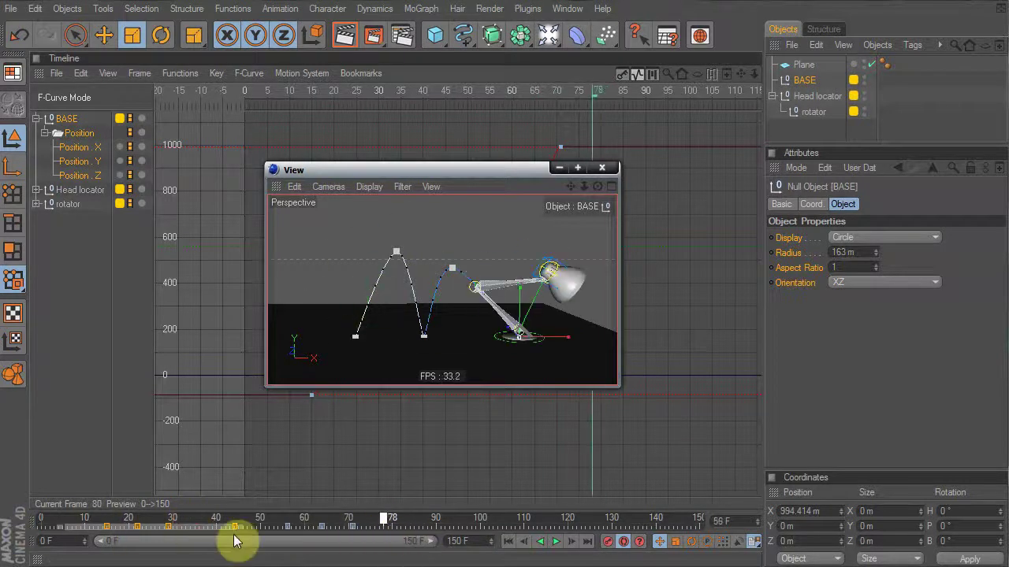
{"action": "left_click_drag", "start_coordinate": [234, 539], "coordinate": [257, 543]}
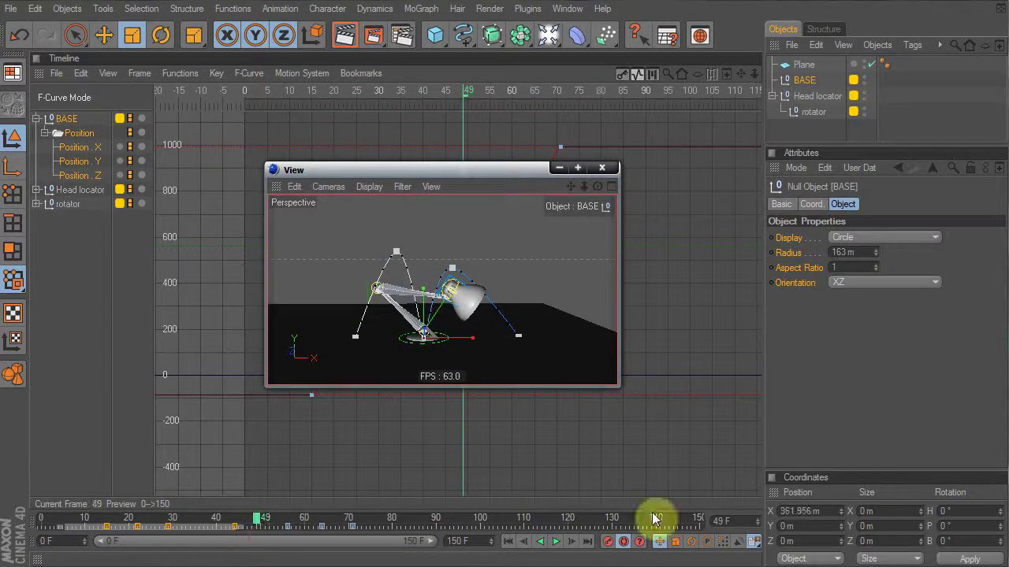